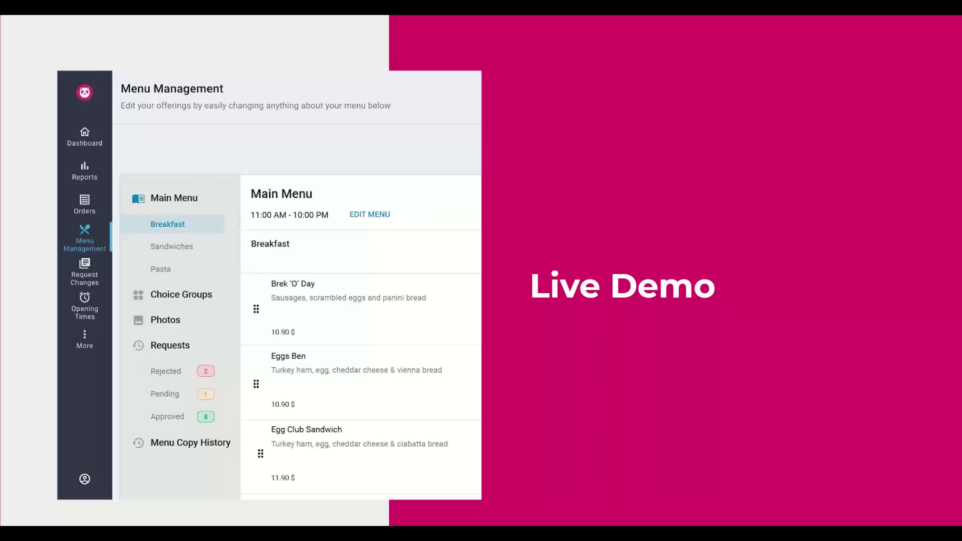
Step: Exit the slideshow at the Live Demo slide and switch to the My Restaurant menu page
key(Escape)
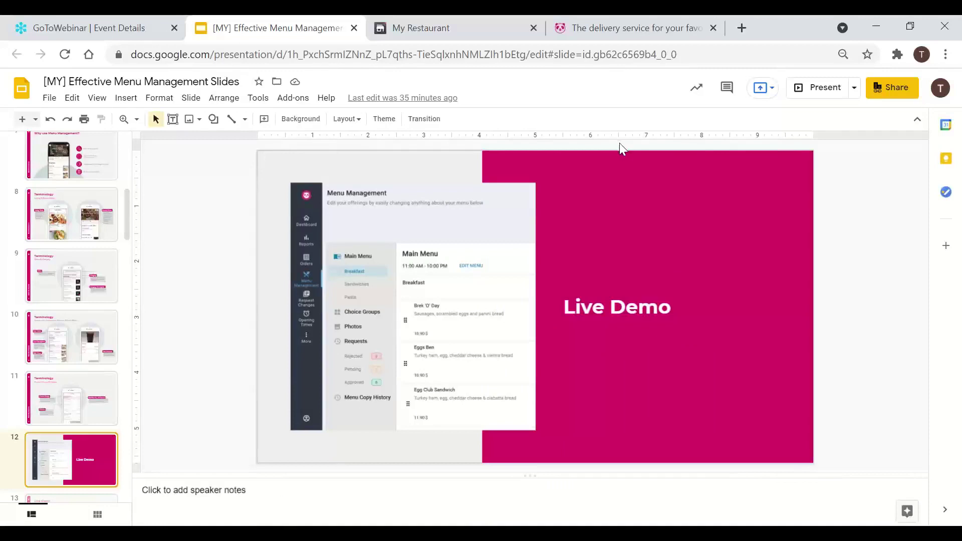
click(454, 21)
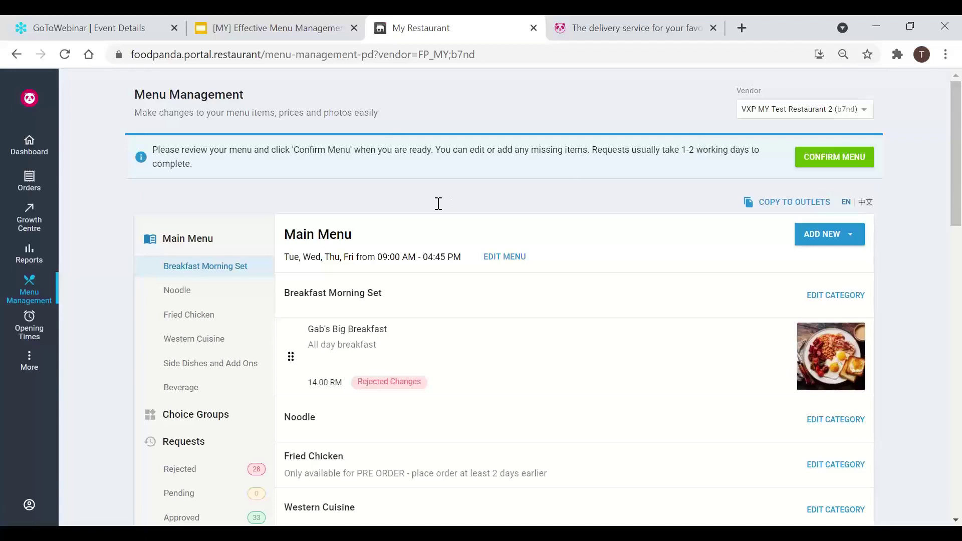
mouse_move(33, 315)
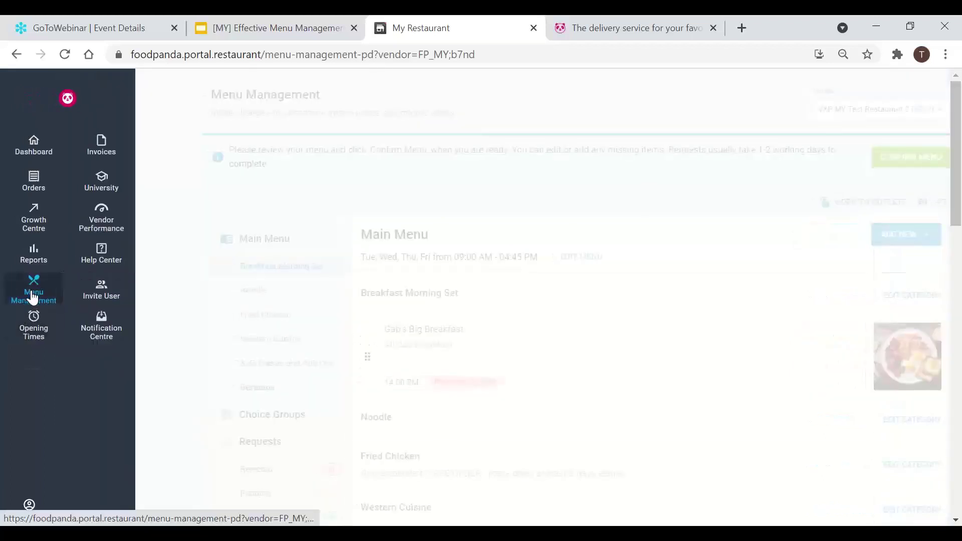
click(33, 295)
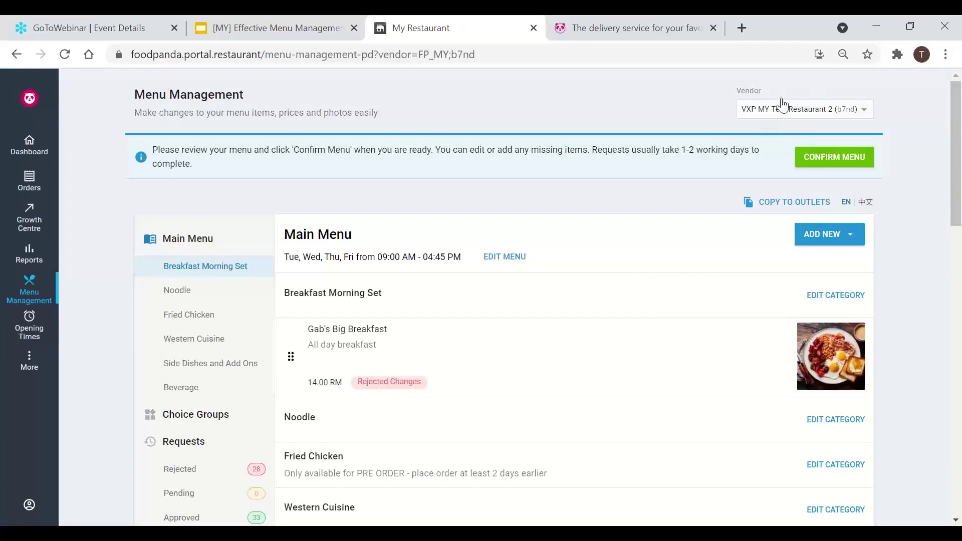
click(787, 113)
click(651, 110)
scroll(610, 212, down, 3)
scroll(609, 212, up, 2)
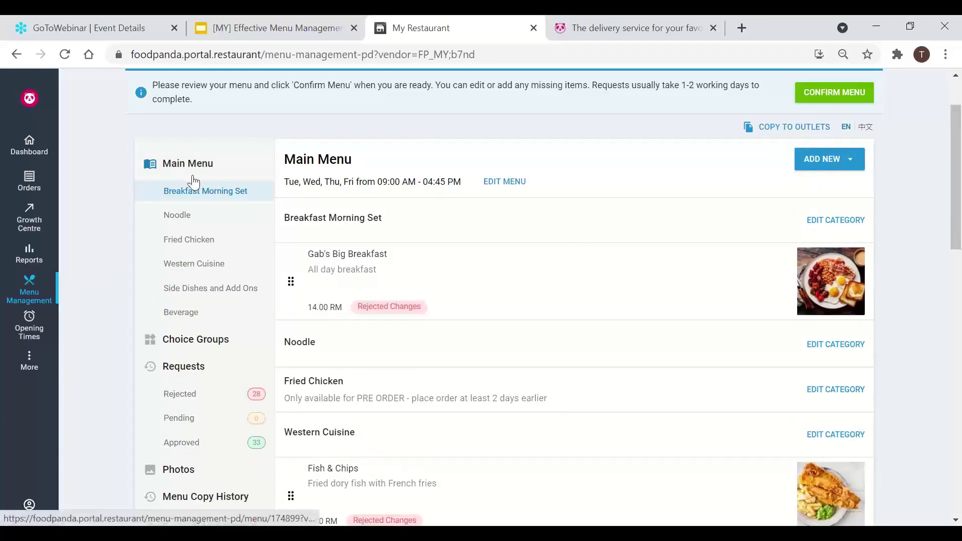
Step: Review the listing and banner photos on the Photos page, then view the customer foodpanda listings
click(187, 474)
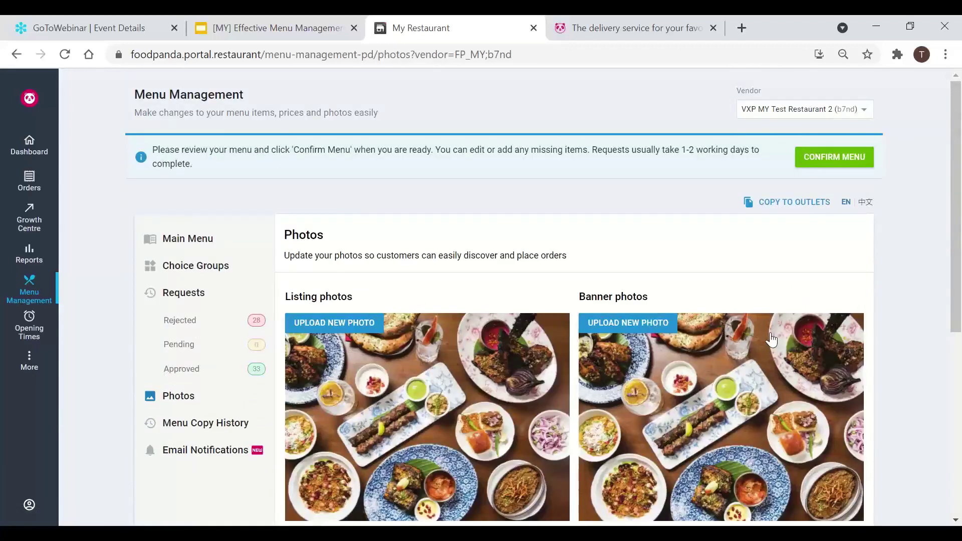
scroll(772, 340, down, 3)
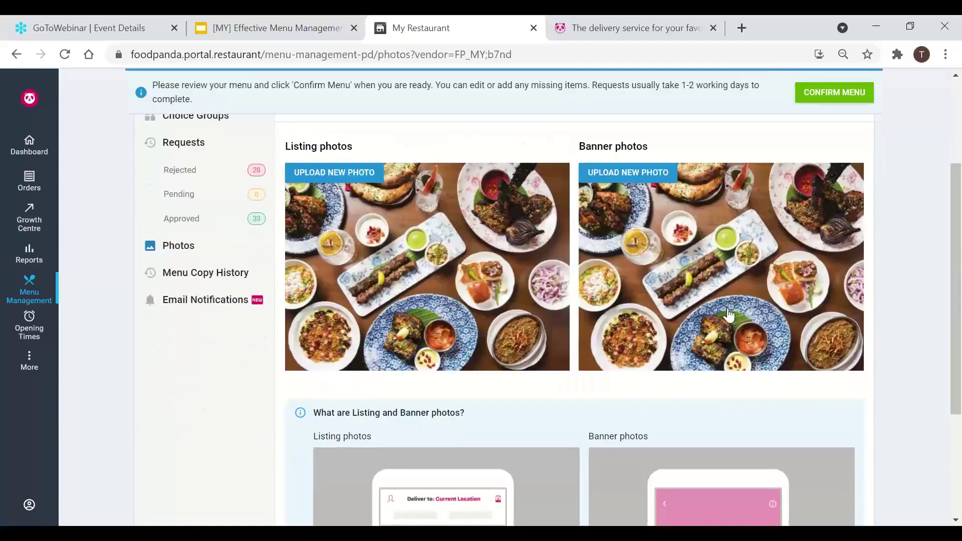
click(648, 22)
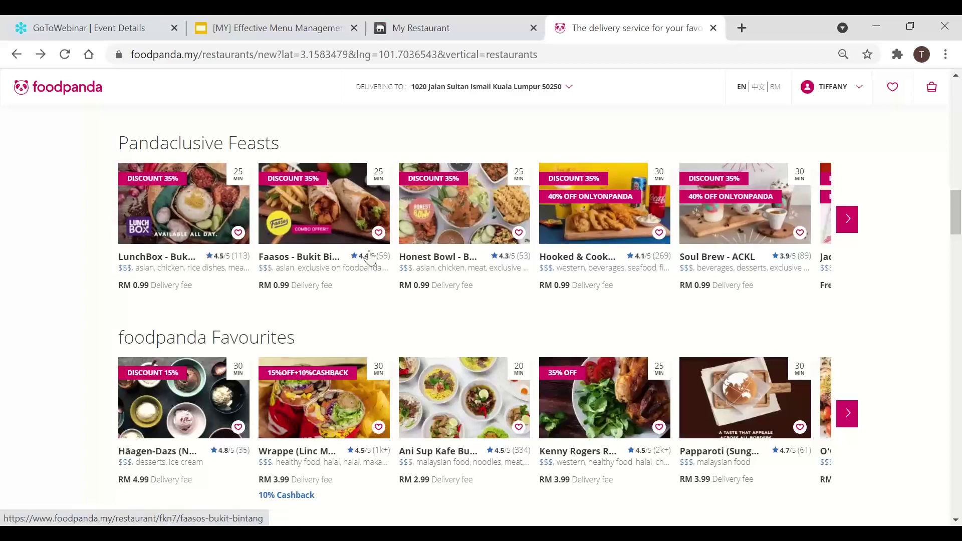
Step: Check the Faasos - Bukit Bintang banner as customers see it, then return to Photos
click(338, 218)
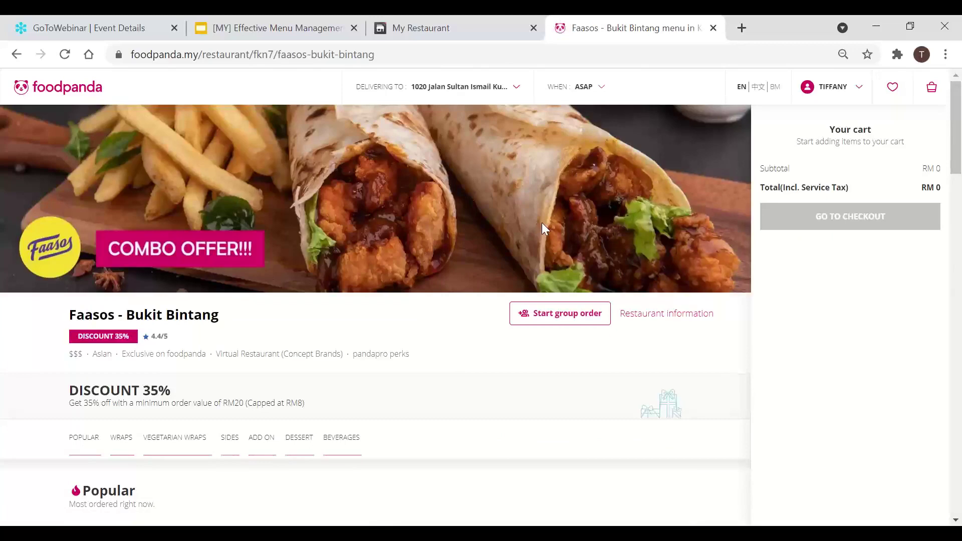
click(421, 28)
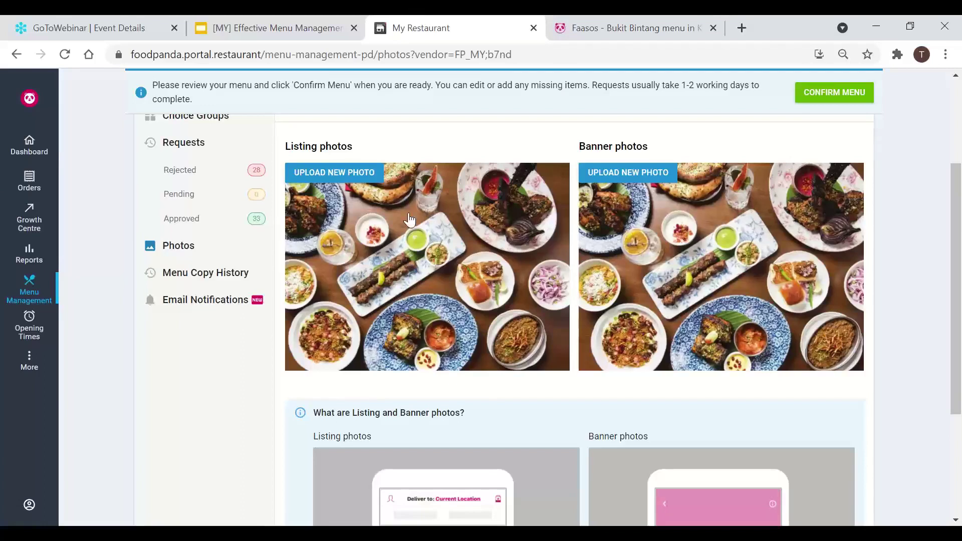
Step: Replace the listing photo with a noodle-spread image, cropped and zoomed onto the dishes, and save
click(461, 256)
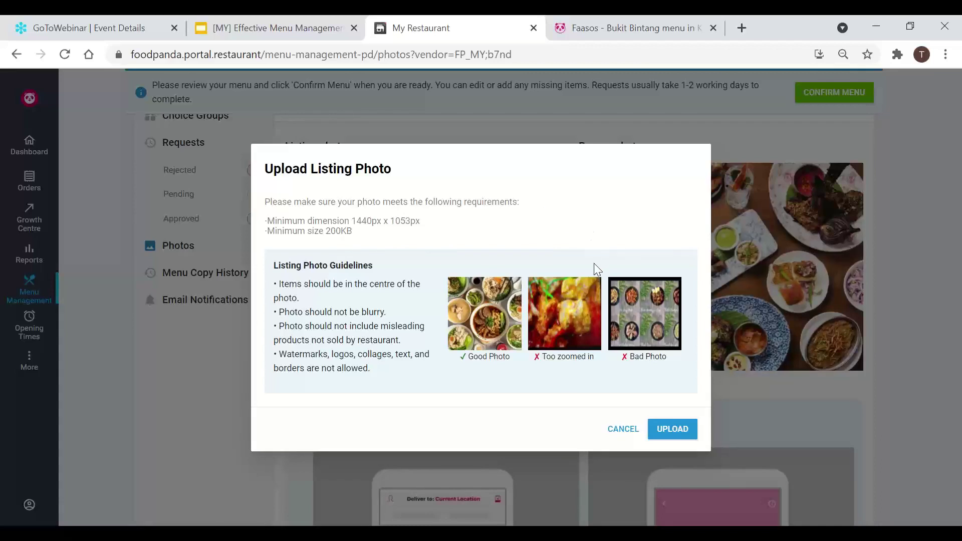
click(666, 431)
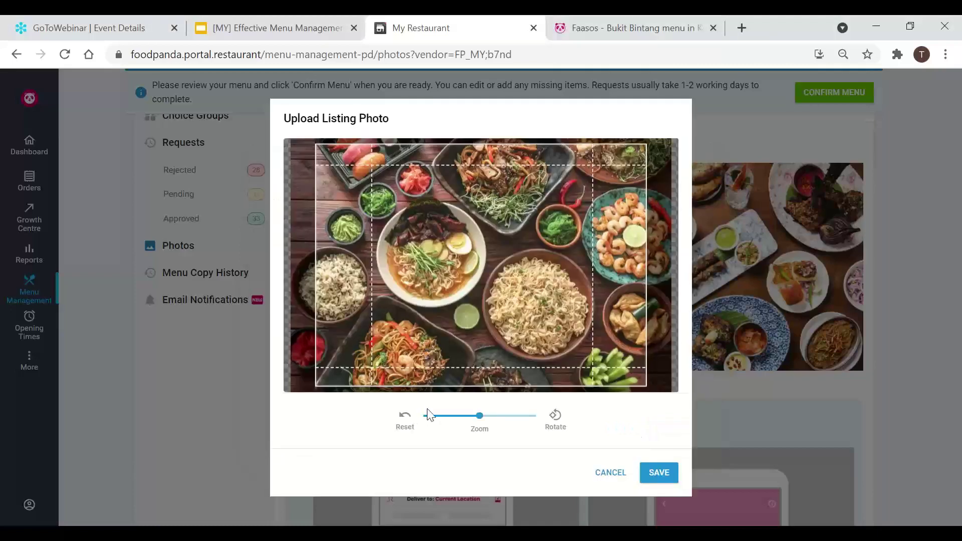
mouse_move(478, 307)
mouse_down()
mouse_move(506, 306)
mouse_move(478, 300)
mouse_up()
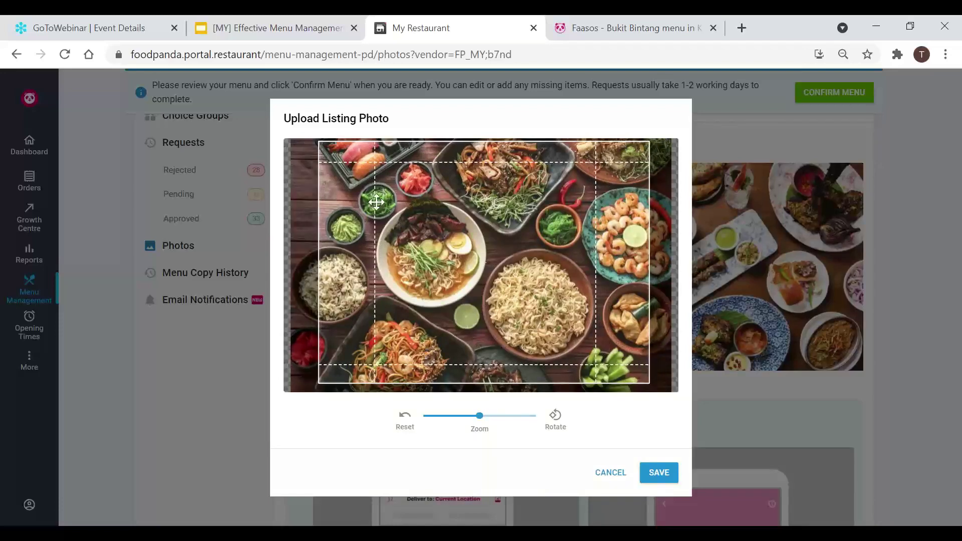
drag(515, 275, 522, 275)
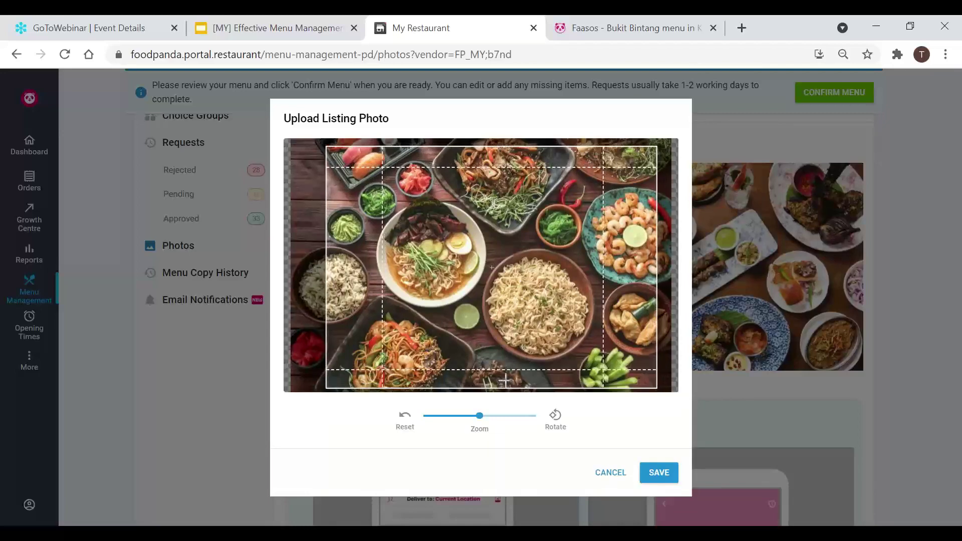
drag(486, 420, 439, 423)
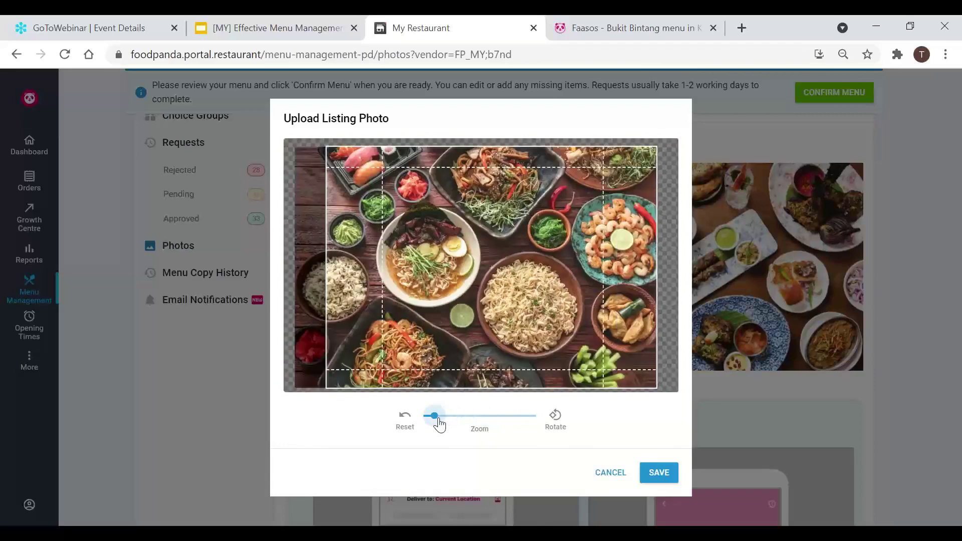
drag(581, 244, 572, 247)
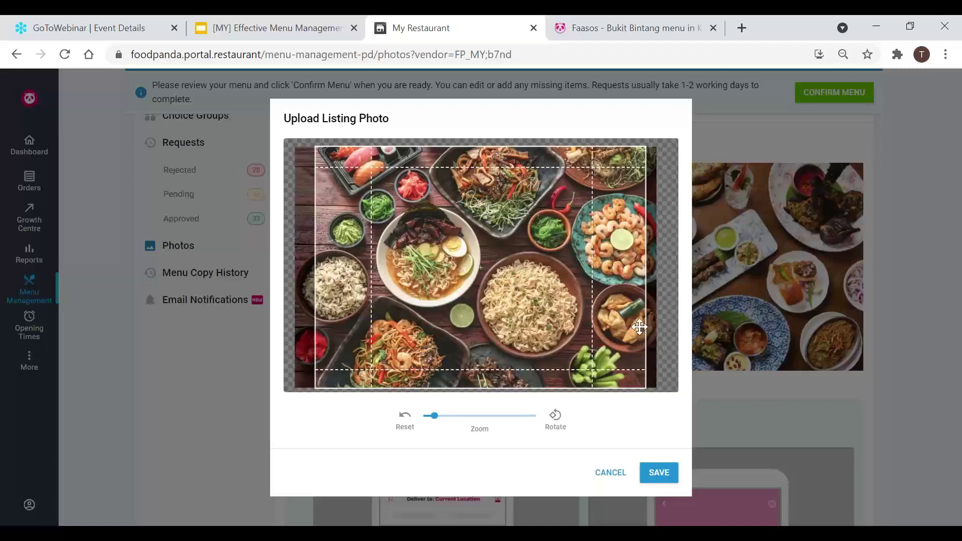
drag(588, 297, 588, 298)
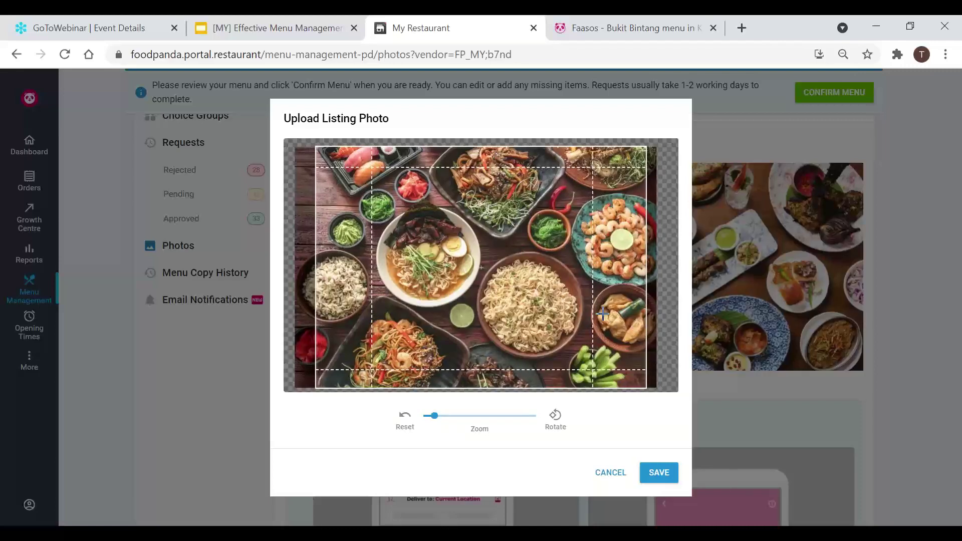
click(658, 474)
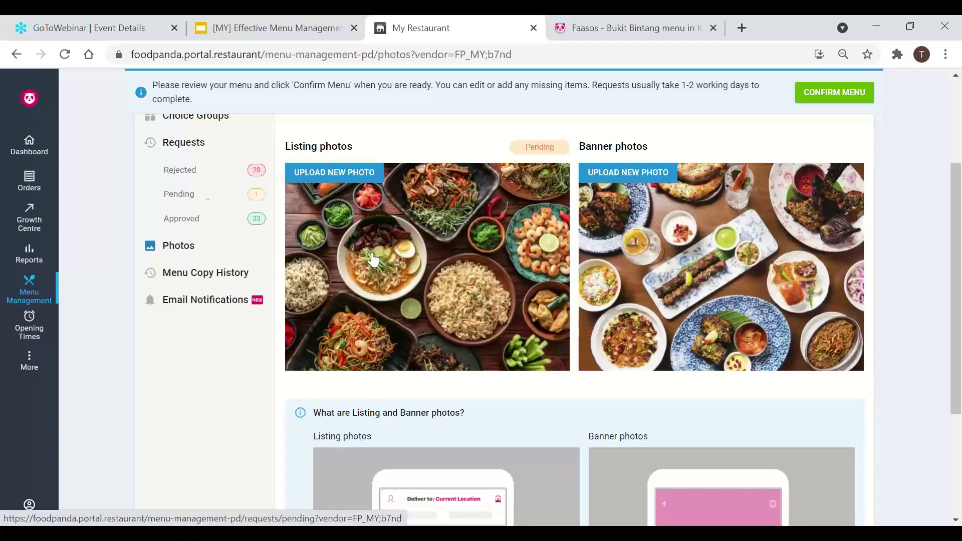
Step: Go back to Main Menu with its Breakfast Morning Set, Noodle, Fried Chicken and Western Cuisine categories
scroll(363, 245, up, 2)
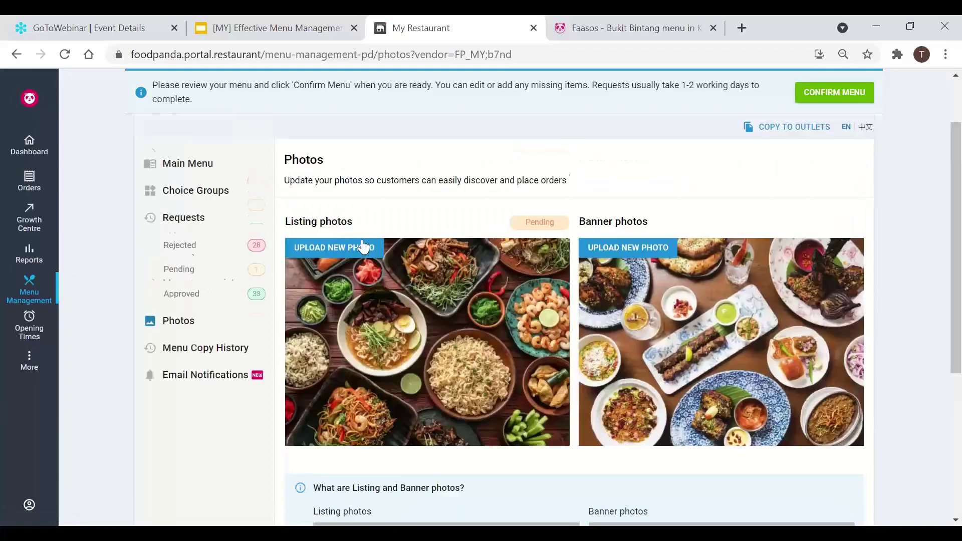
click(204, 164)
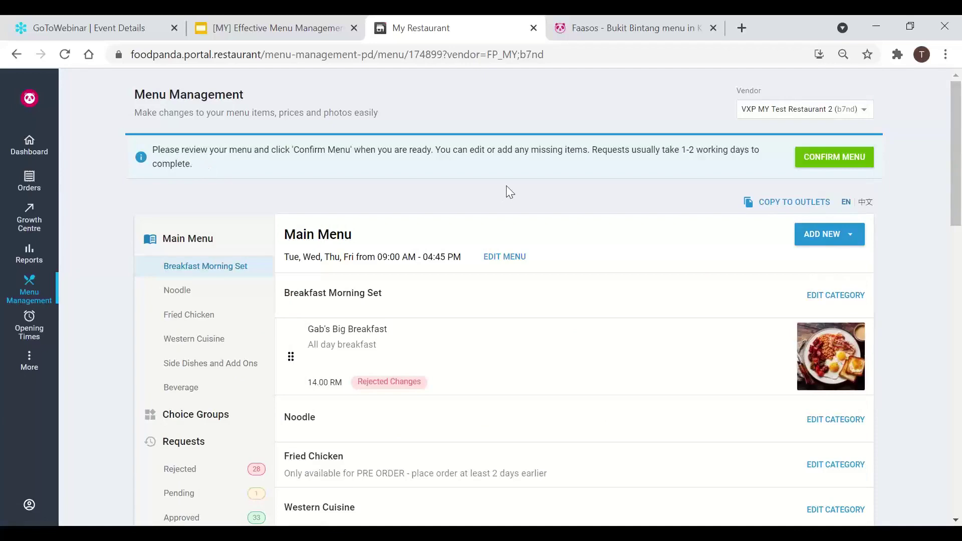
scroll(519, 207, down, 3)
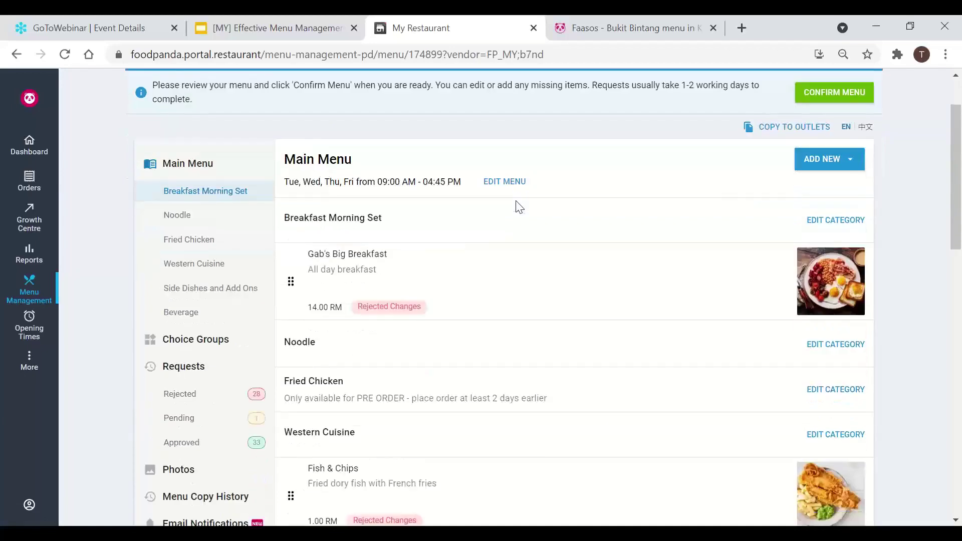
scroll(506, 177, up, 1)
Step: Start a new menu with the English title 'Set Dinner'
click(842, 164)
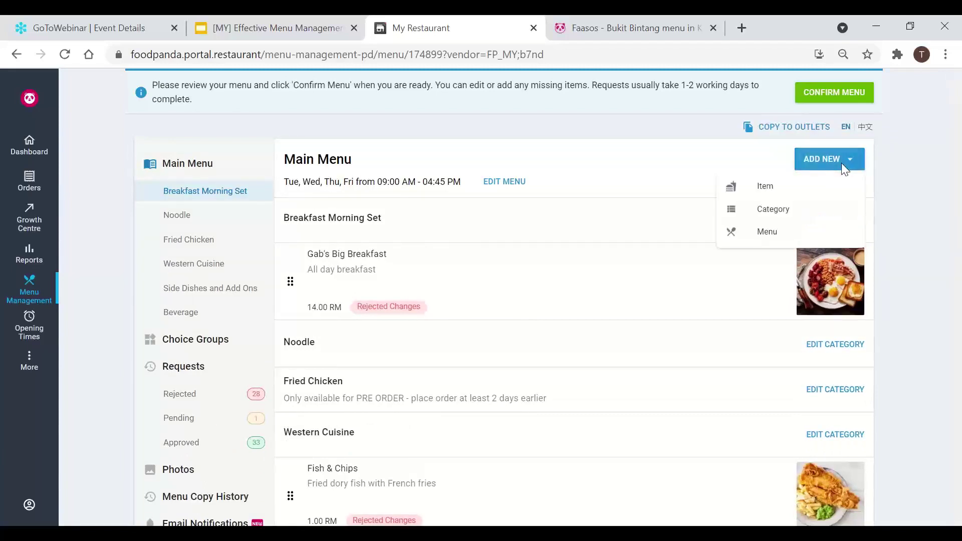
click(767, 232)
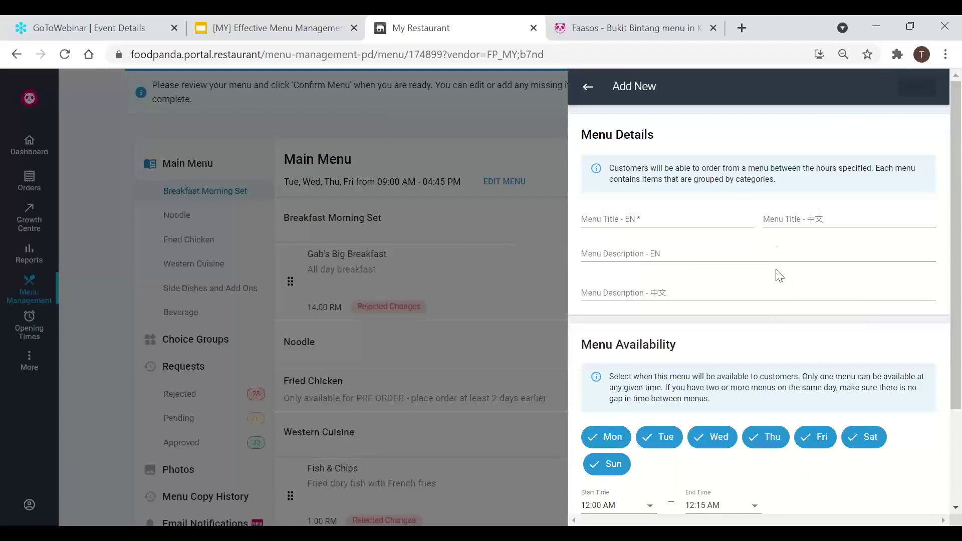
click(628, 217)
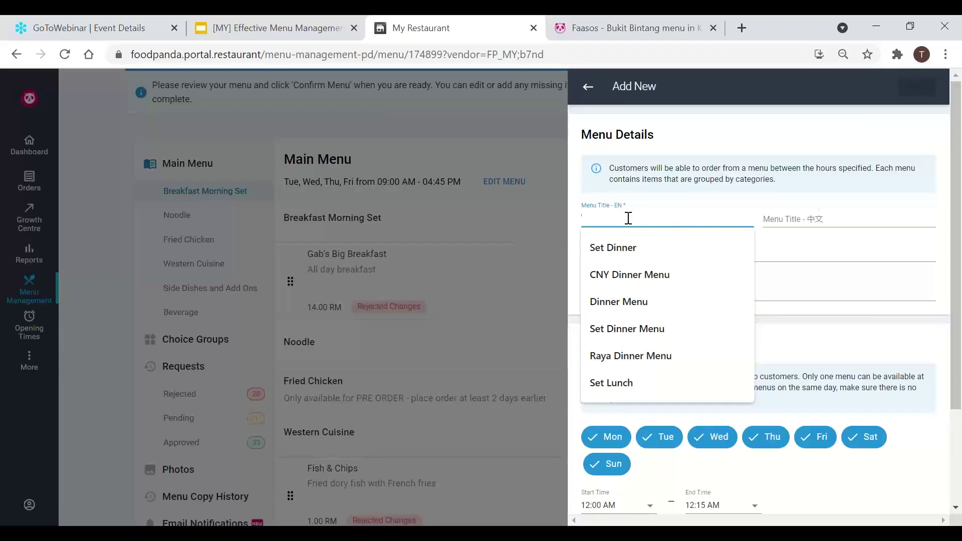
text(Set )
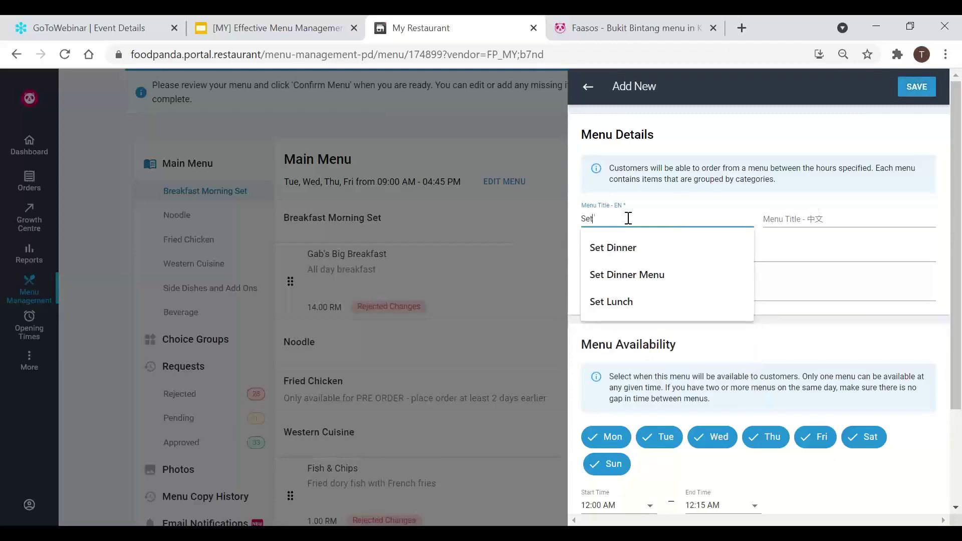
text(Dinner)
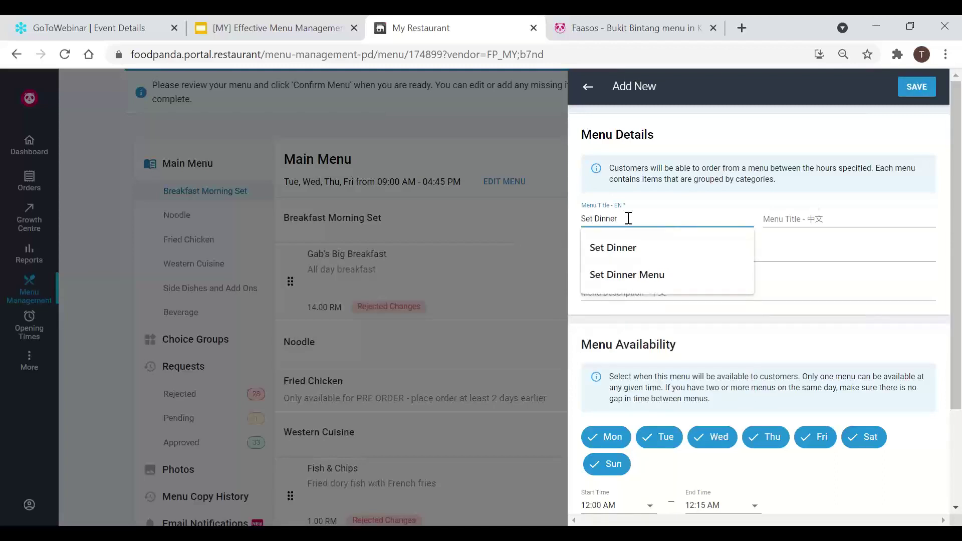
click(830, 242)
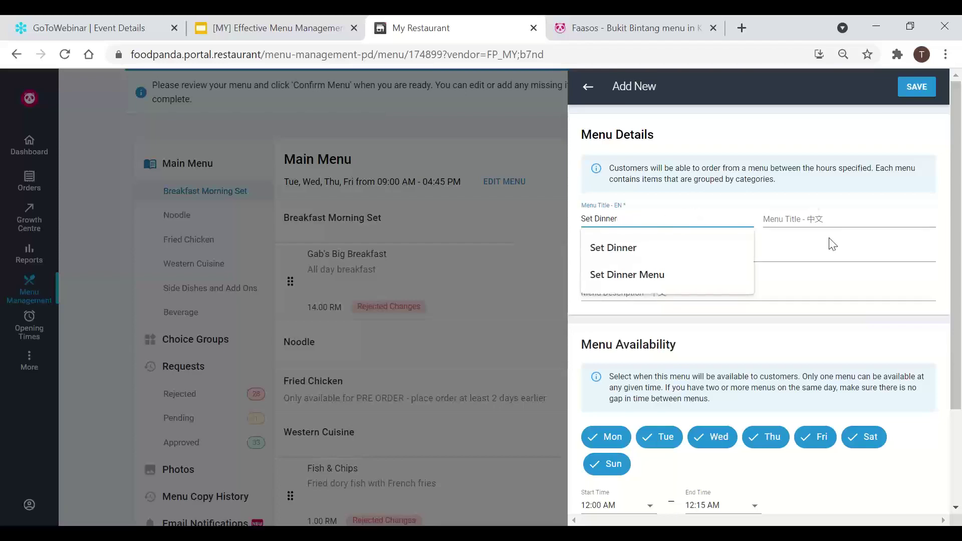
Step: Leave the Chinese title and both menu descriptions empty, moving down to Menu Availability
click(799, 229)
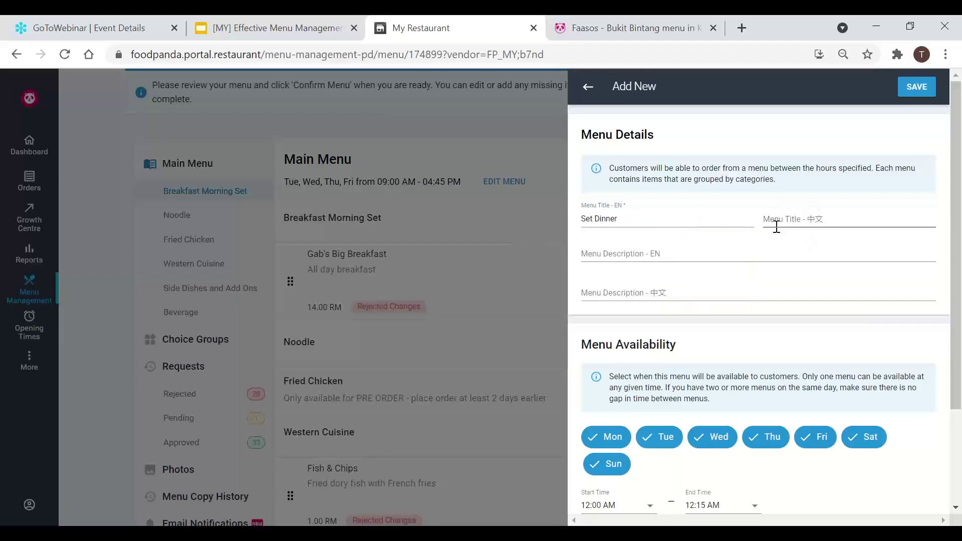
click(808, 219)
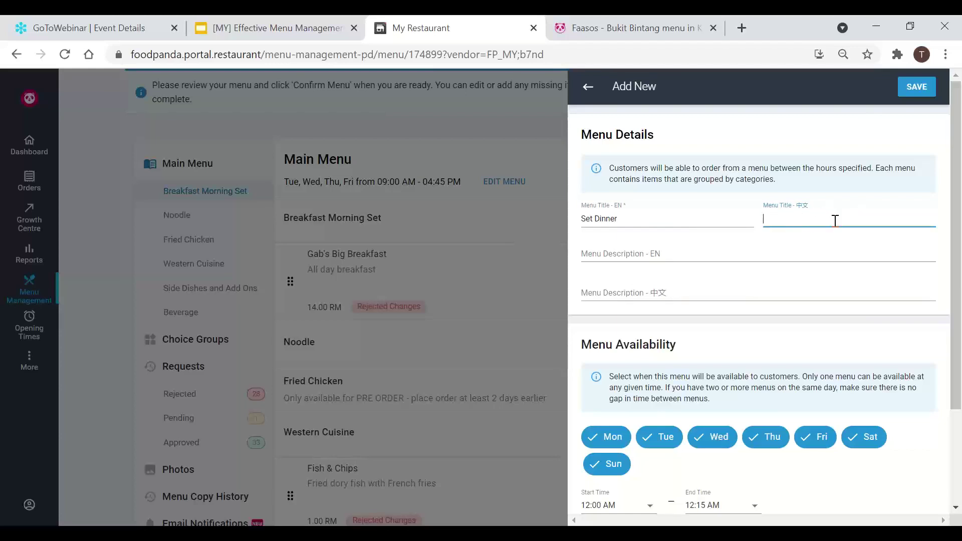
click(680, 253)
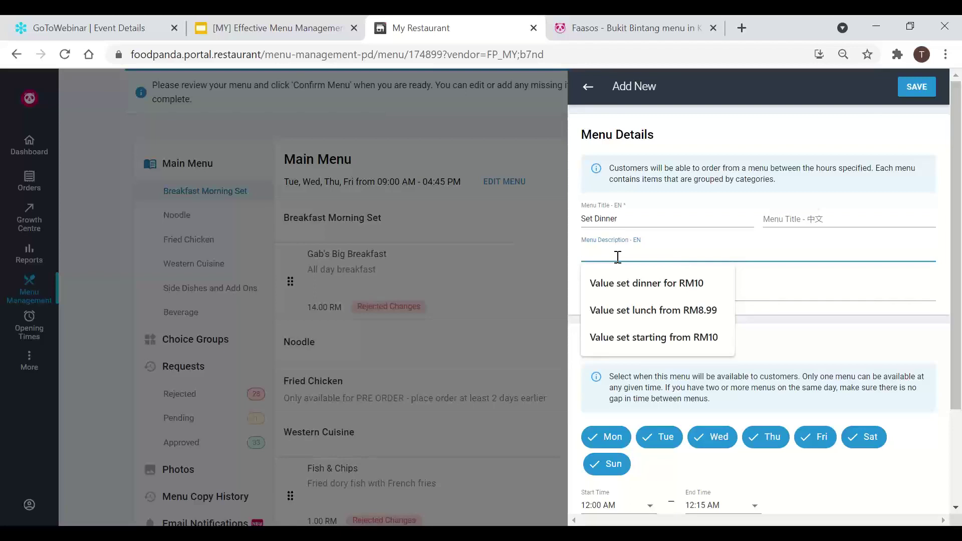
click(804, 284)
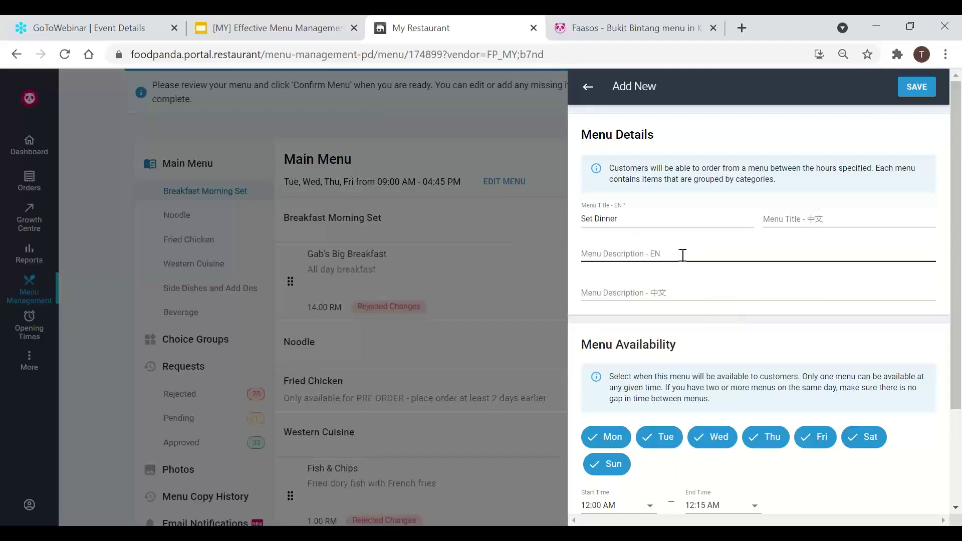
click(686, 288)
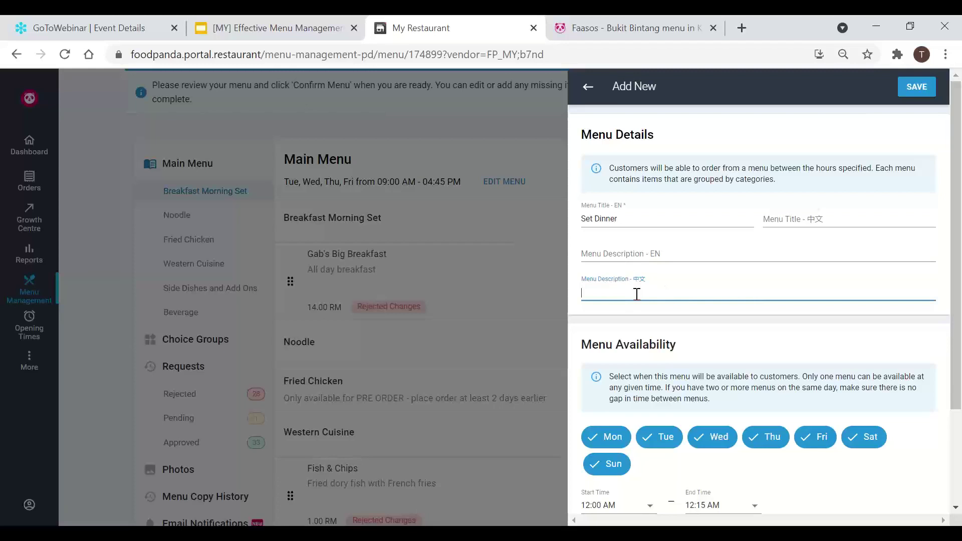
scroll(751, 357, down, 3)
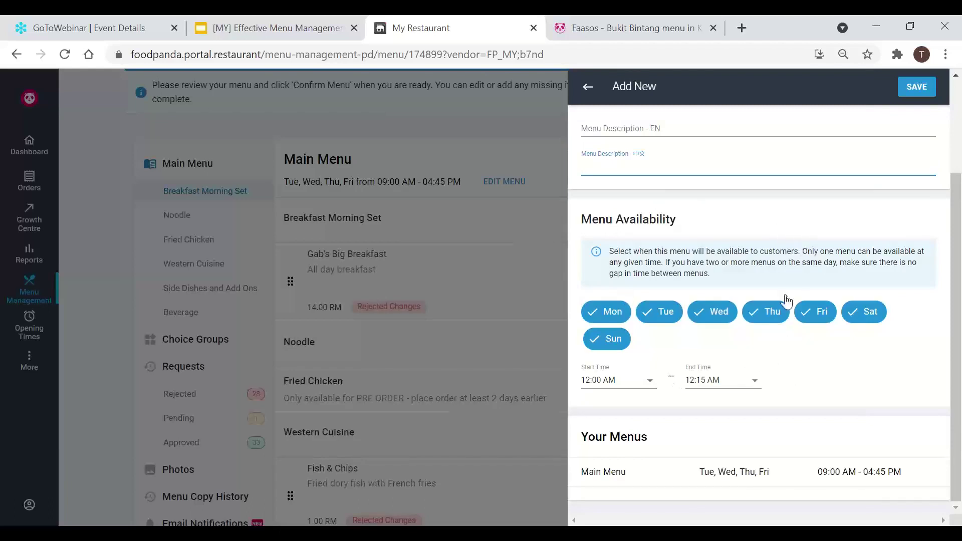
Step: Restrict Set Dinner's availability to Saturday and Sunday only
click(614, 313)
click(664, 339)
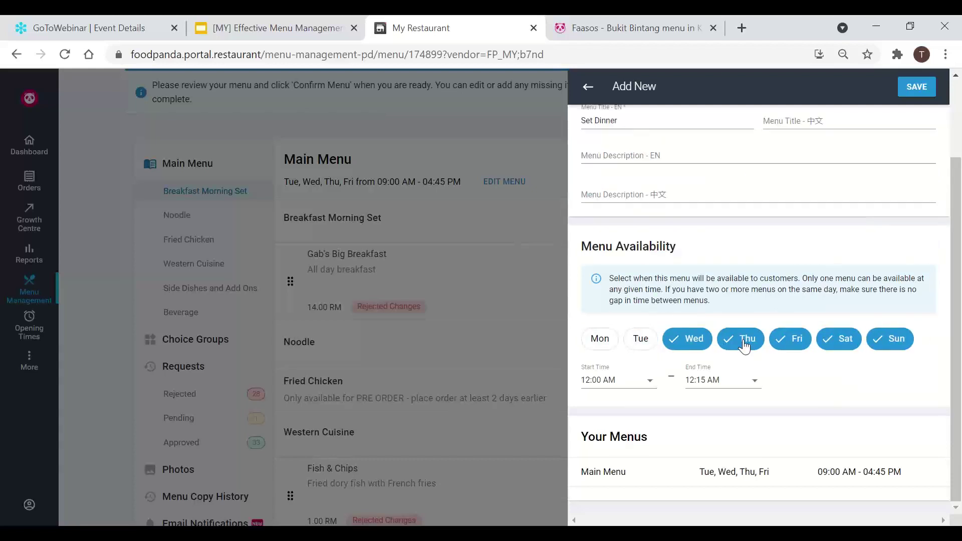
click(736, 339)
click(685, 339)
click(765, 339)
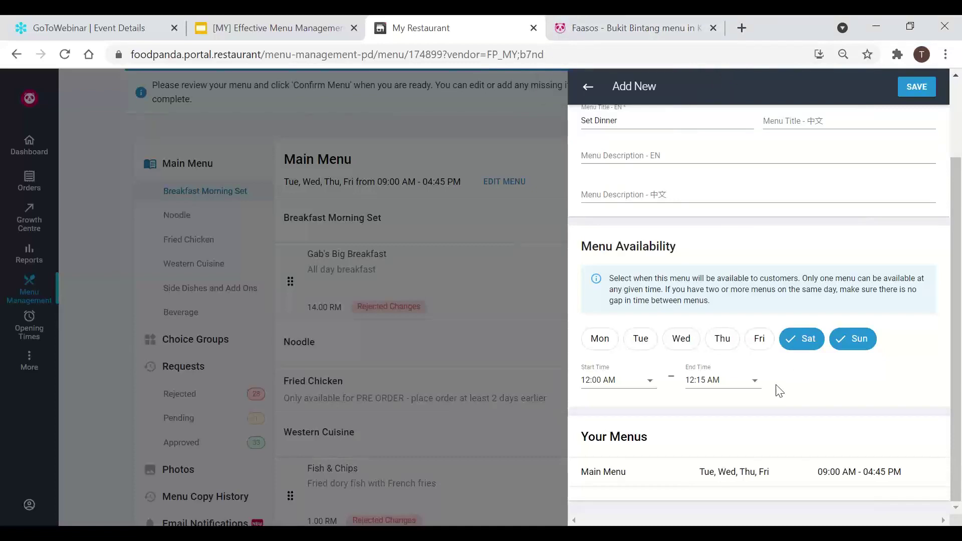
scroll(778, 389, up, 2)
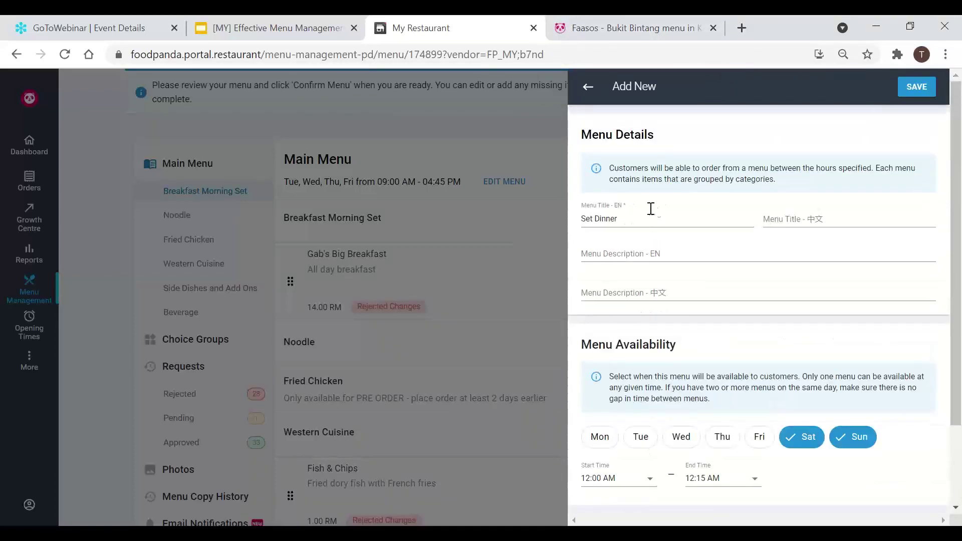
scroll(845, 339, down, 2)
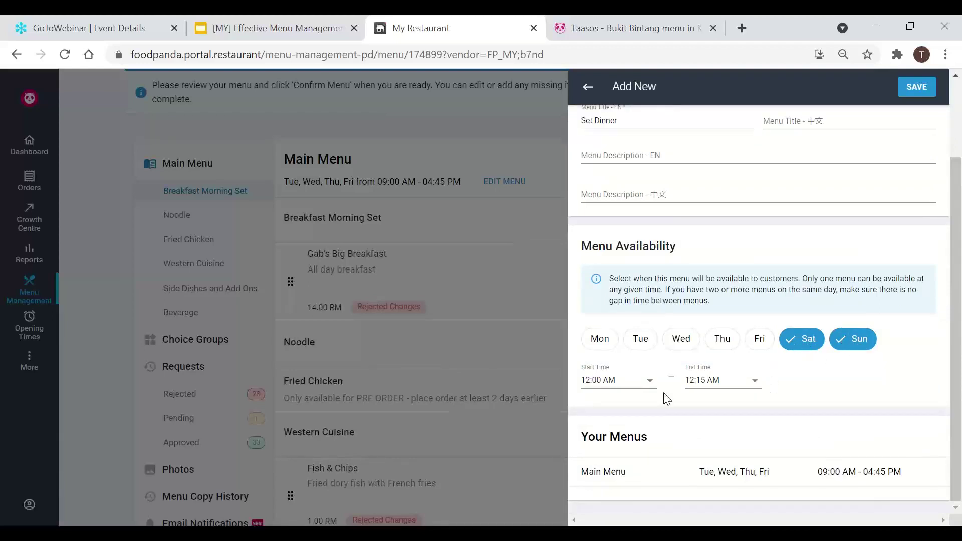
Step: Set the menu's start time to 05:00 PM
click(649, 387)
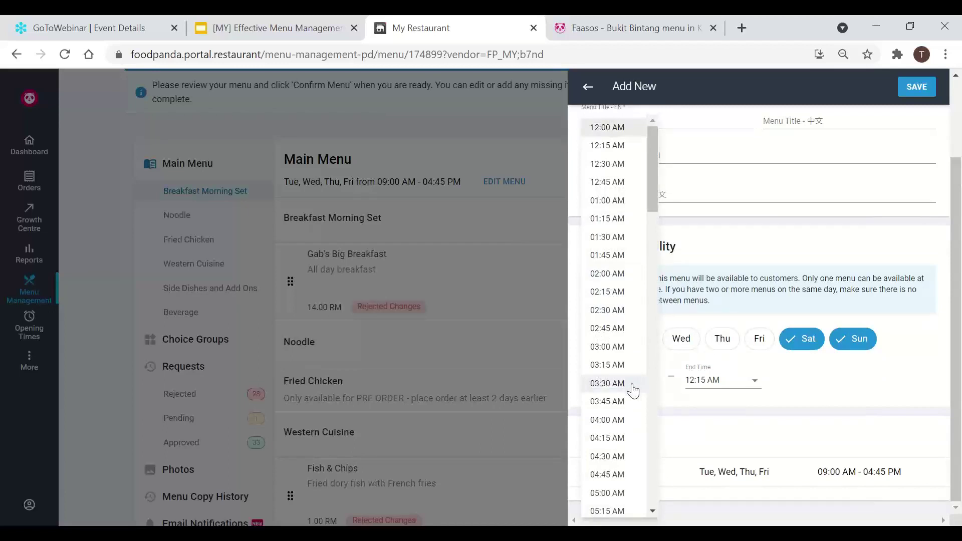
scroll(625, 408, down, 5)
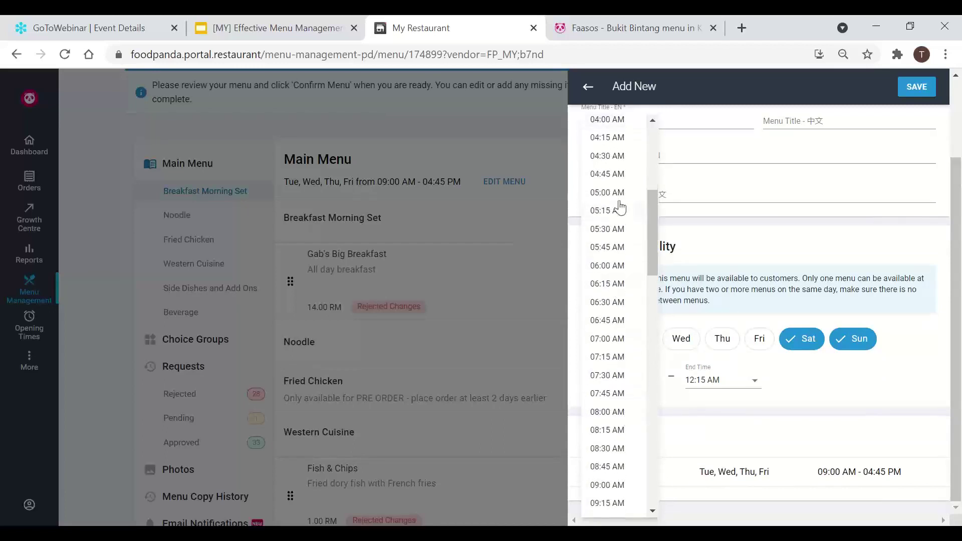
scroll(615, 329, down, 7)
scroll(615, 329, down, 12)
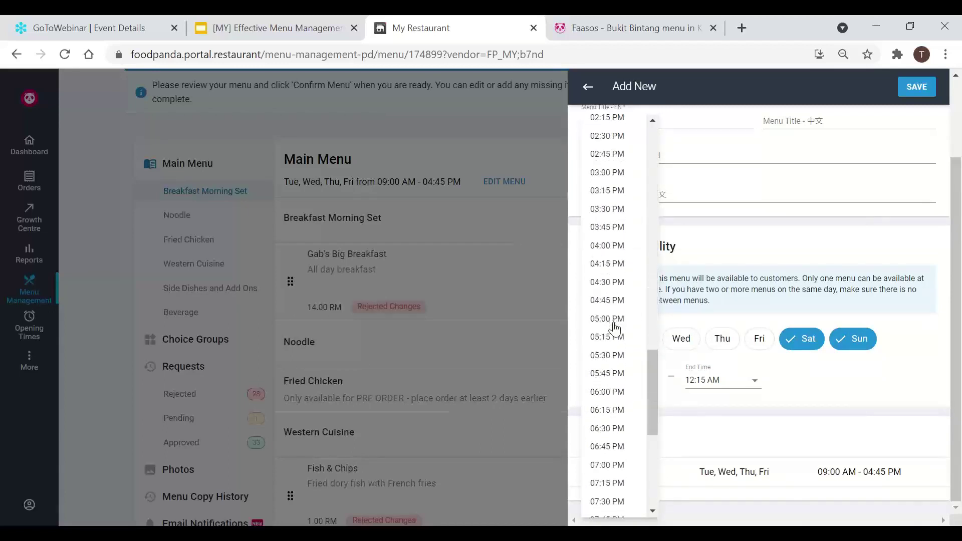
scroll(616, 329, up, 4)
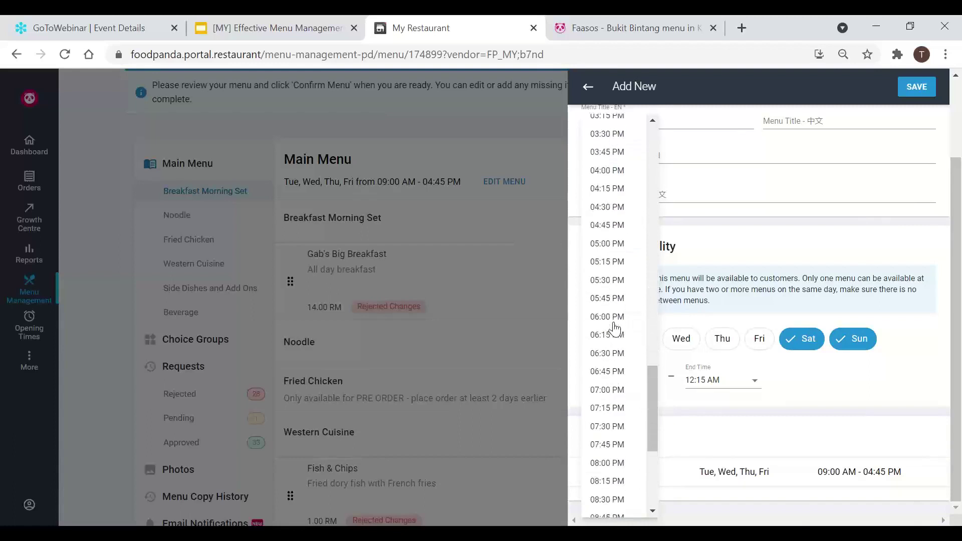
click(607, 244)
Step: Set the menu's end time to 09:00 PM
click(702, 382)
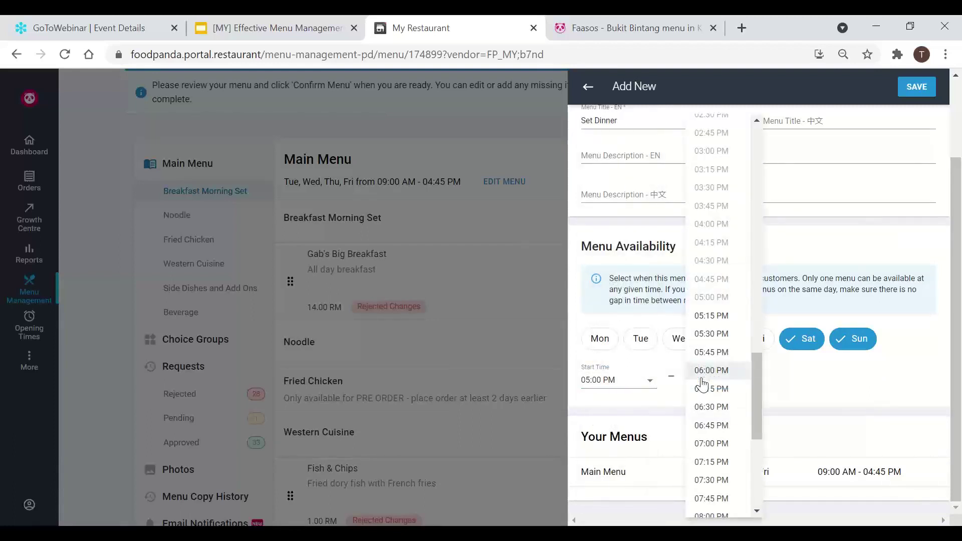
scroll(718, 416, down, 1)
scroll(718, 416, down, 2)
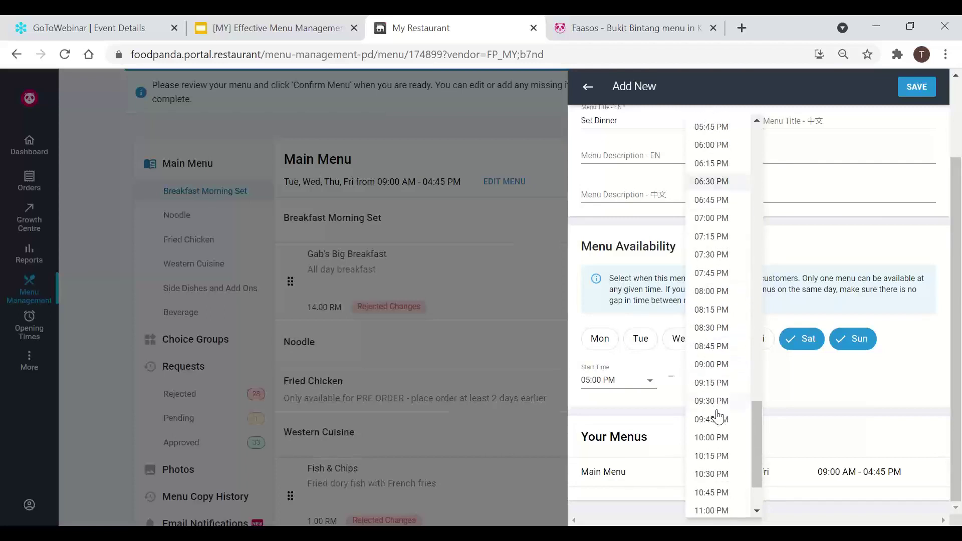
click(721, 333)
click(819, 396)
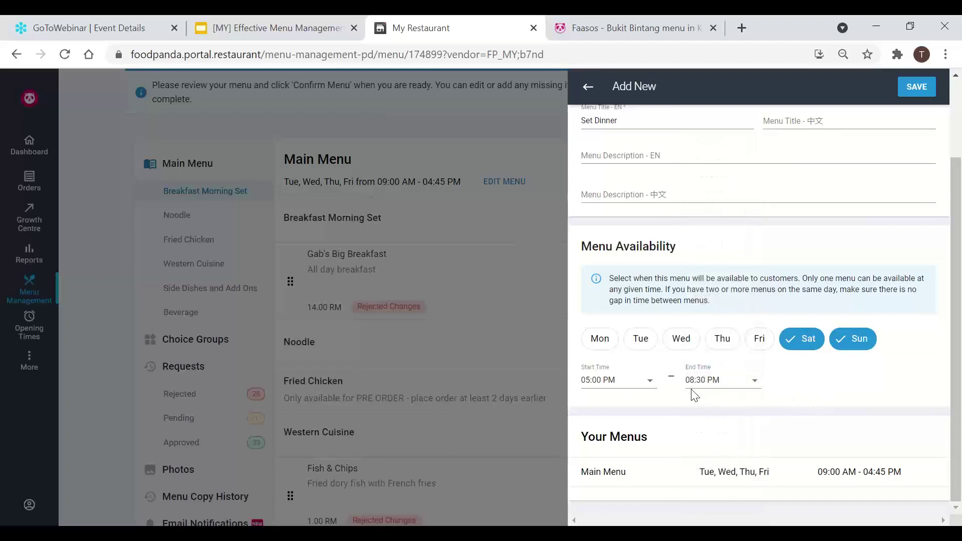
click(723, 387)
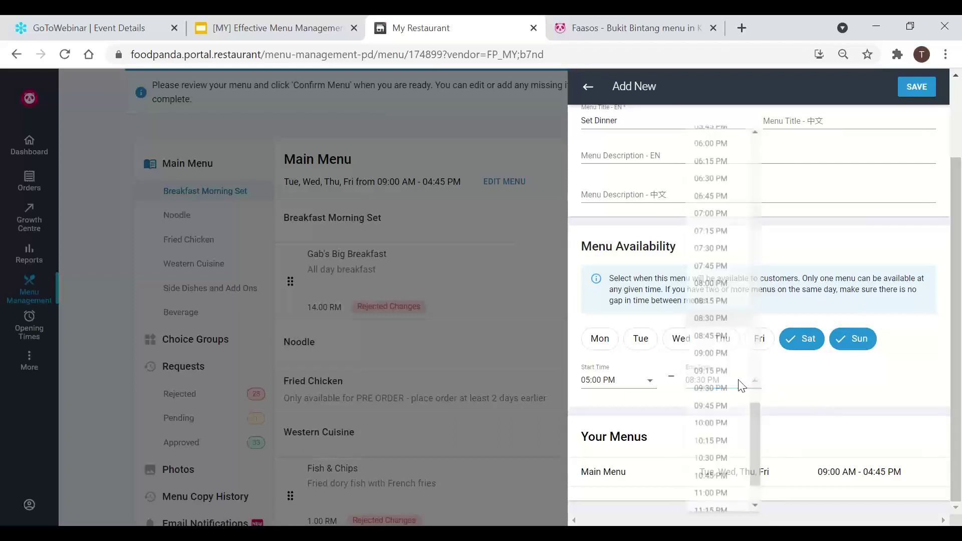
click(723, 353)
click(812, 403)
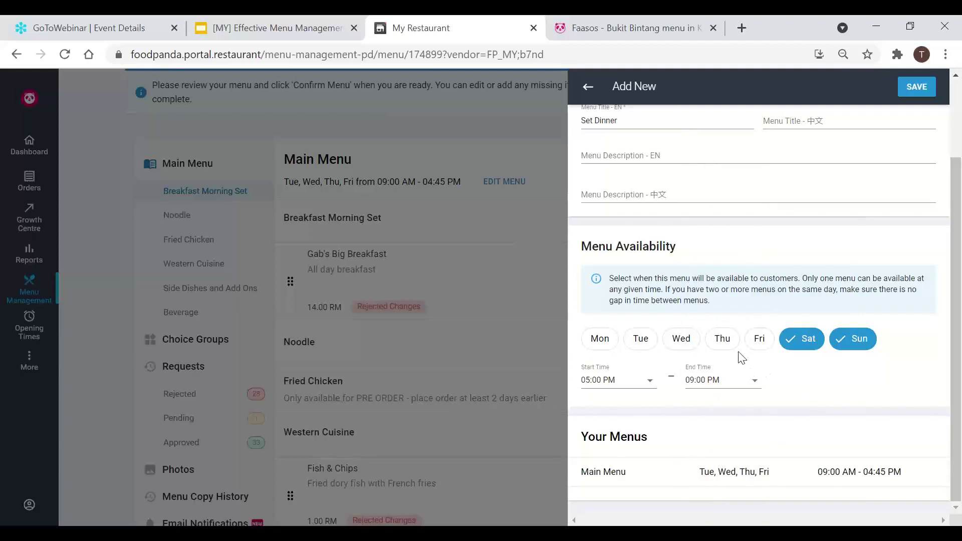
Step: Make Set Dinner available every day again, Monday through Sunday
click(606, 341)
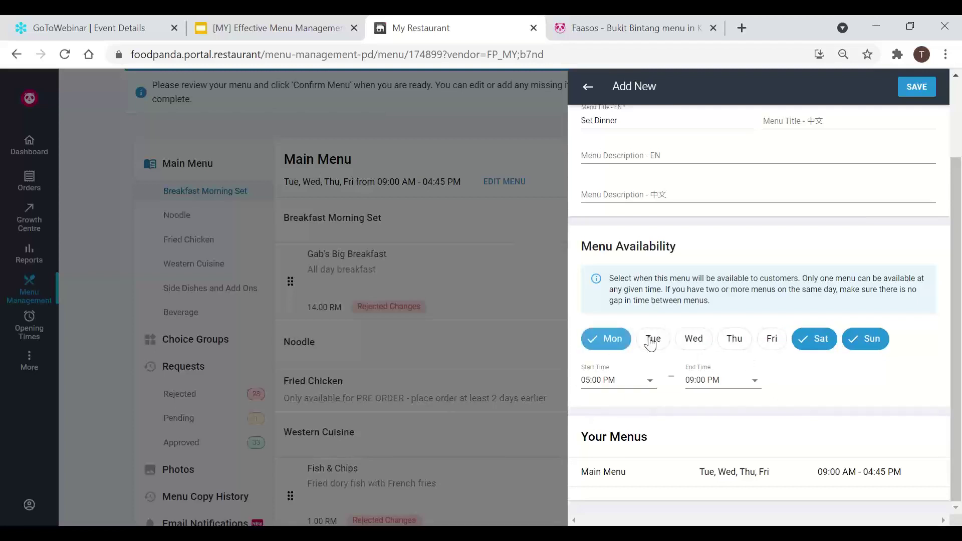
click(651, 343)
click(706, 345)
click(755, 344)
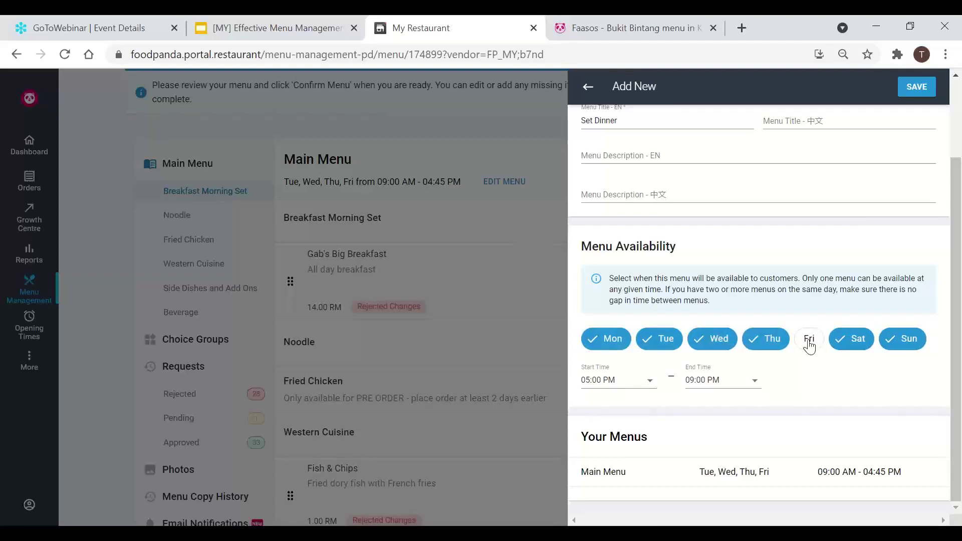
click(809, 343)
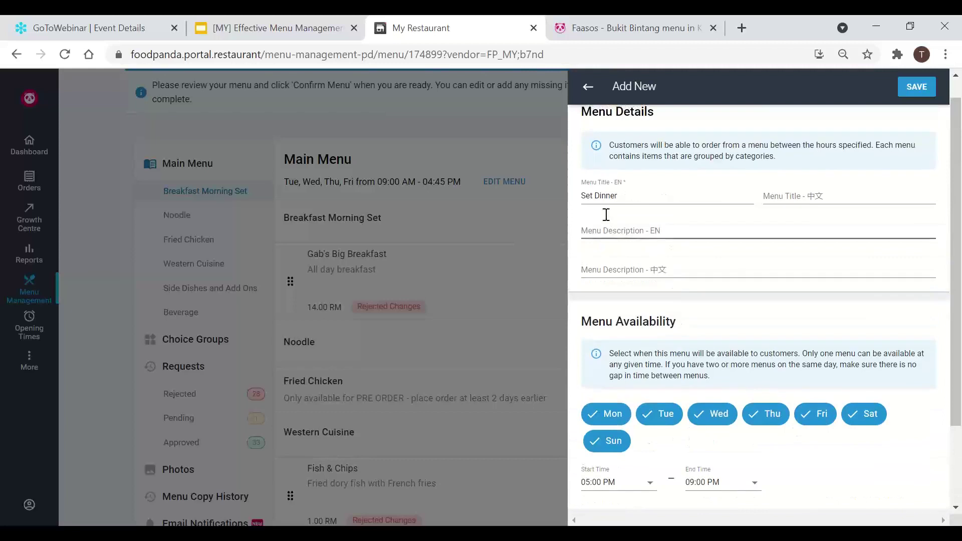
scroll(726, 260, down, 2)
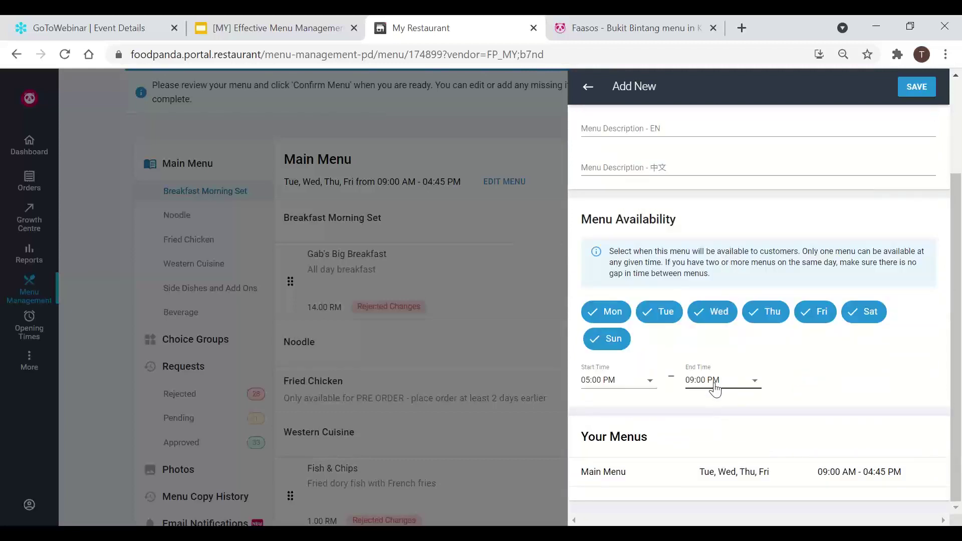
Step: Move the start time to 04:30 PM, triggering the overlap warning with Main Menu
click(648, 383)
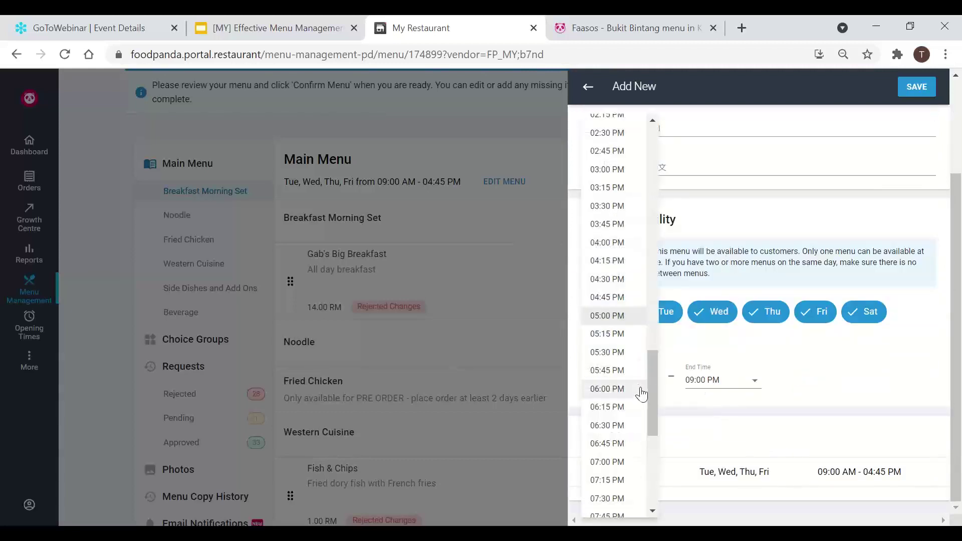
click(615, 284)
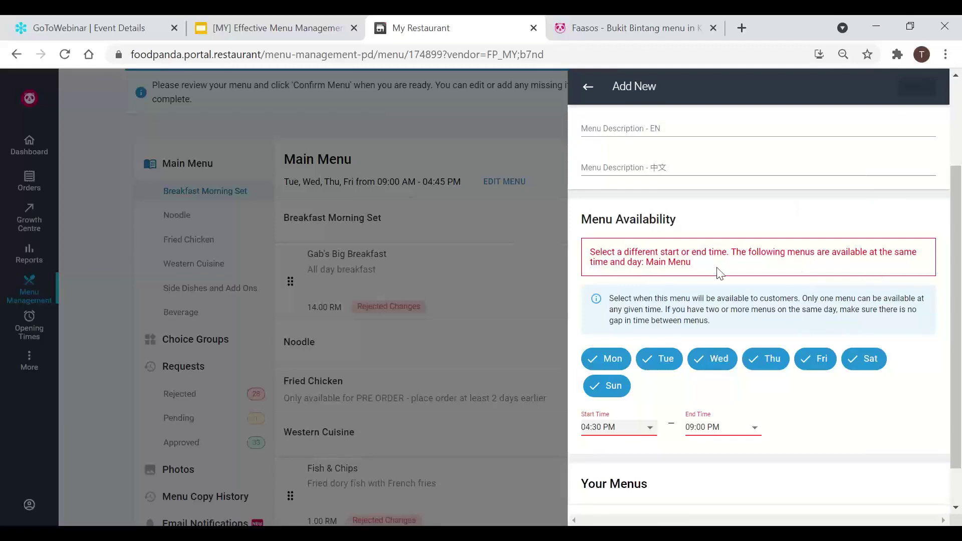
scroll(720, 273, down, 1)
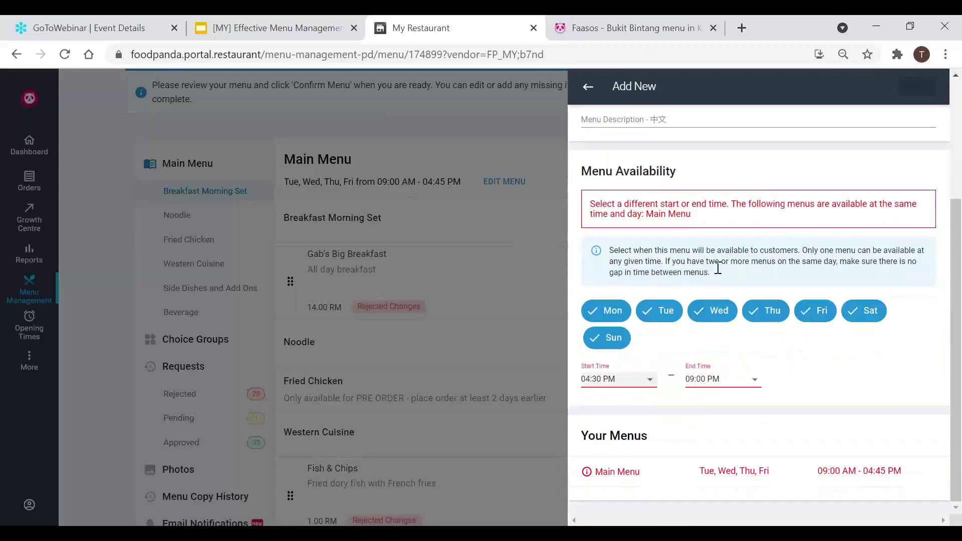
click(629, 20)
scroll(373, 416, down, 3)
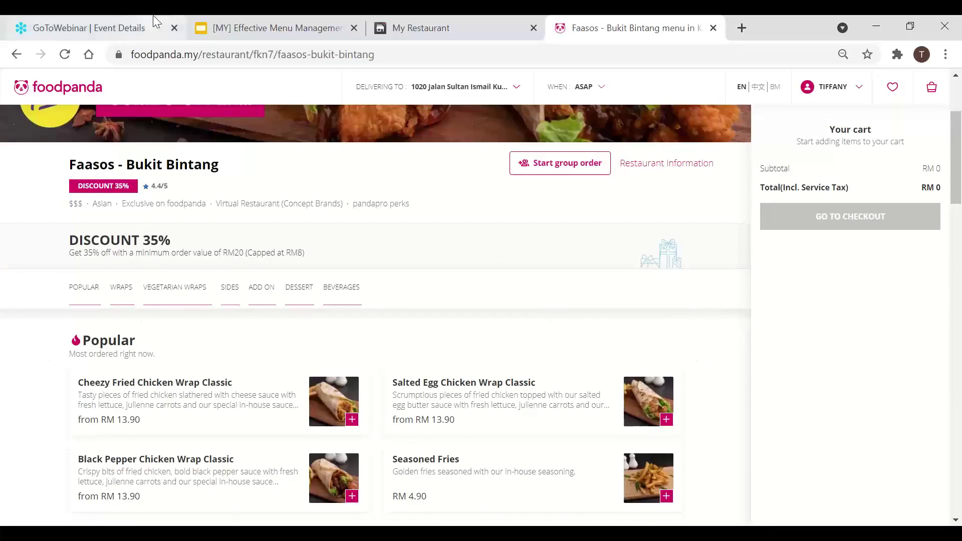
click(495, 22)
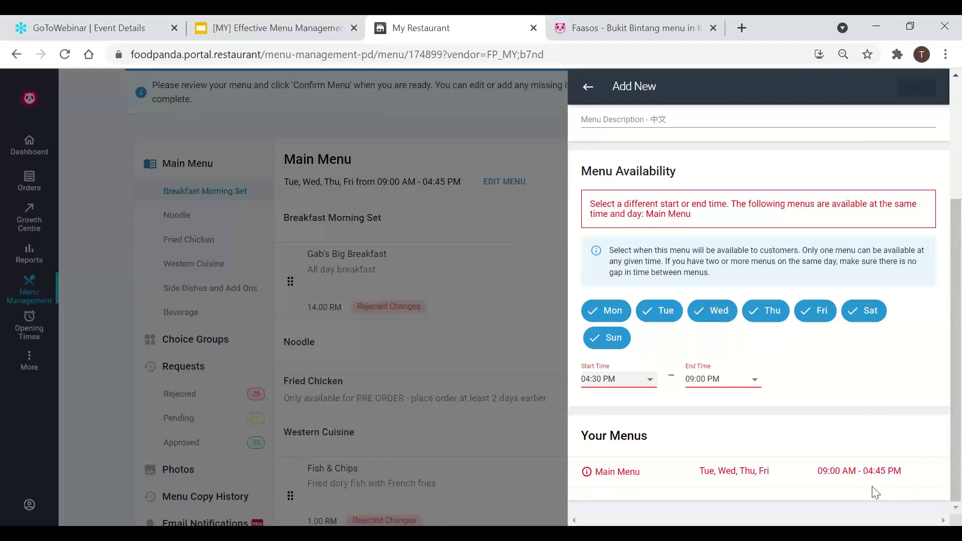
Step: Change the start time to 04:45 PM to clear the overlap and save Set Dinner
click(648, 386)
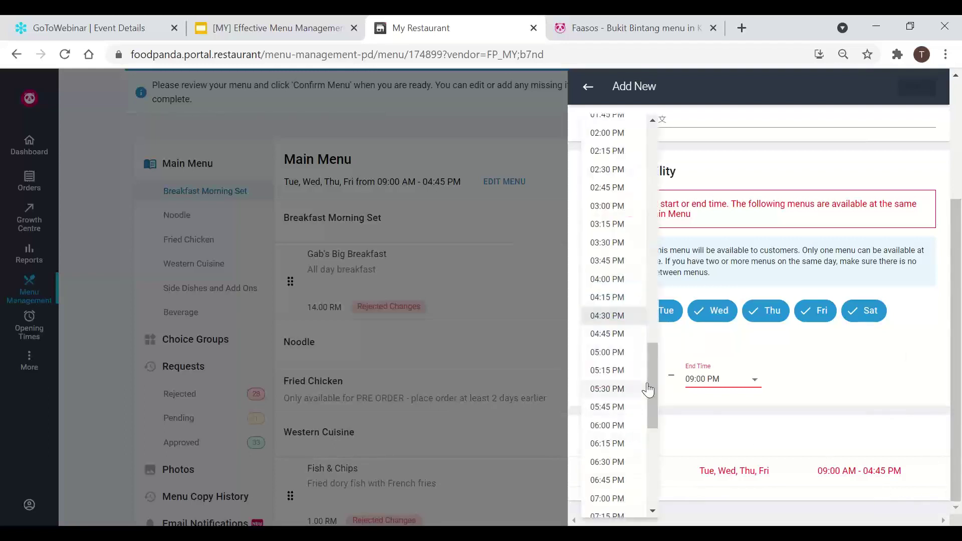
click(632, 334)
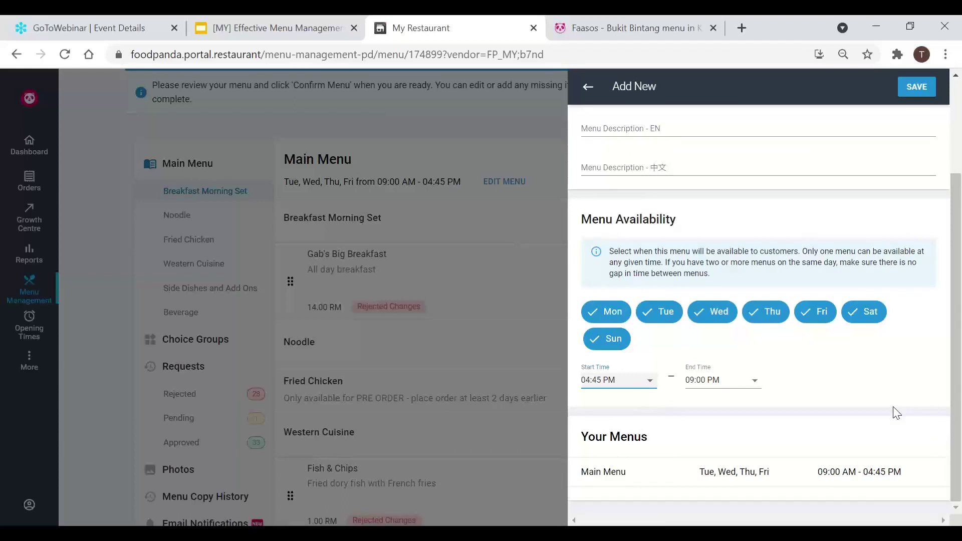
scroll(857, 281, up, 3)
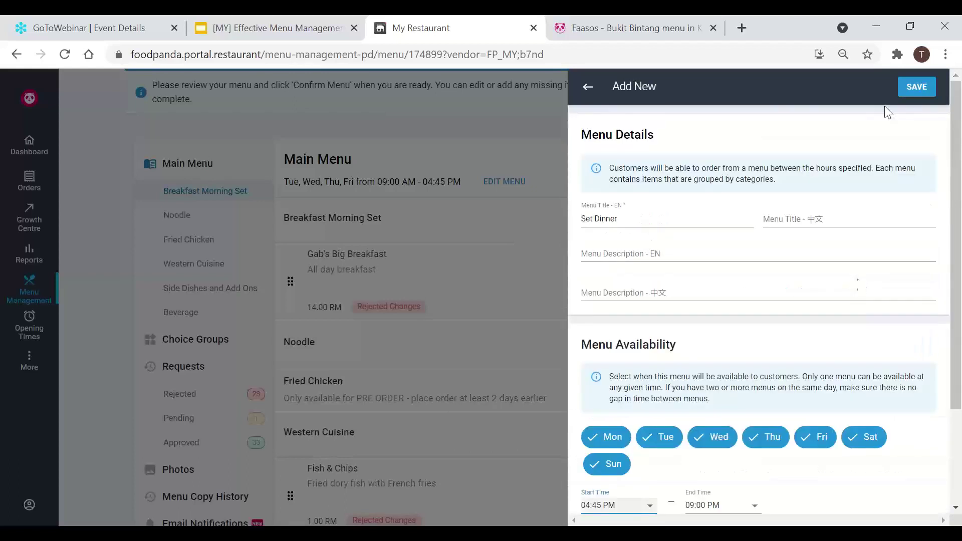
click(914, 92)
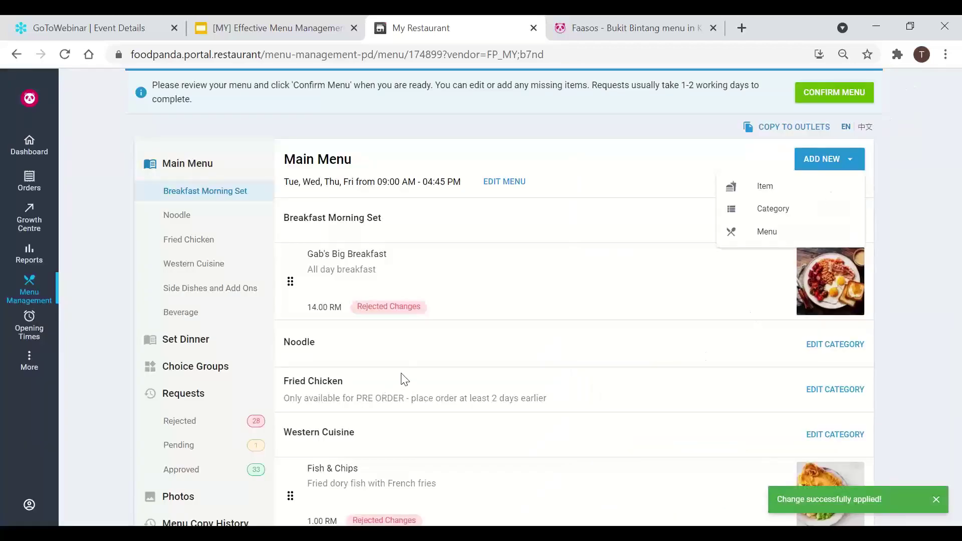
Step: Check the Set Dinner schedule, return to Main Menu, and bring up the ADD NEW choices
click(186, 346)
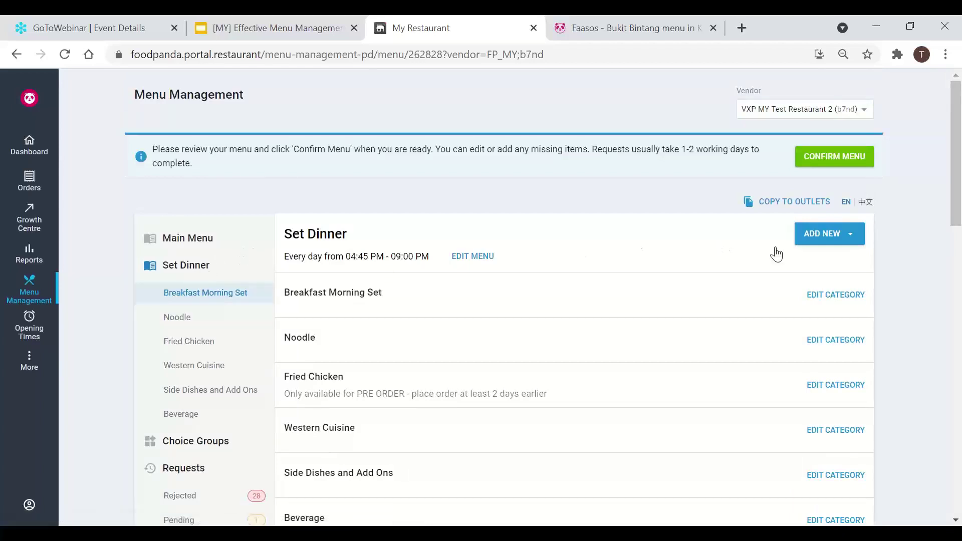
click(208, 245)
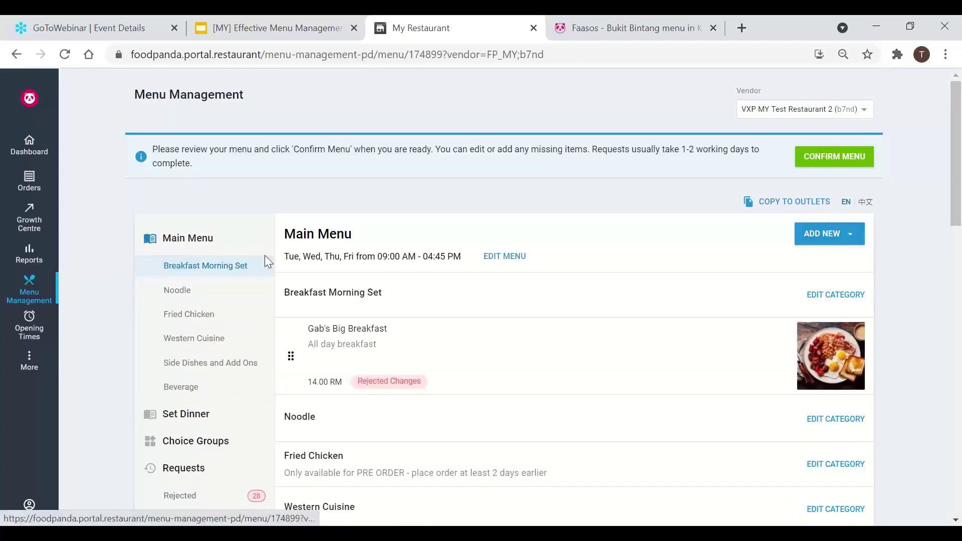
click(838, 240)
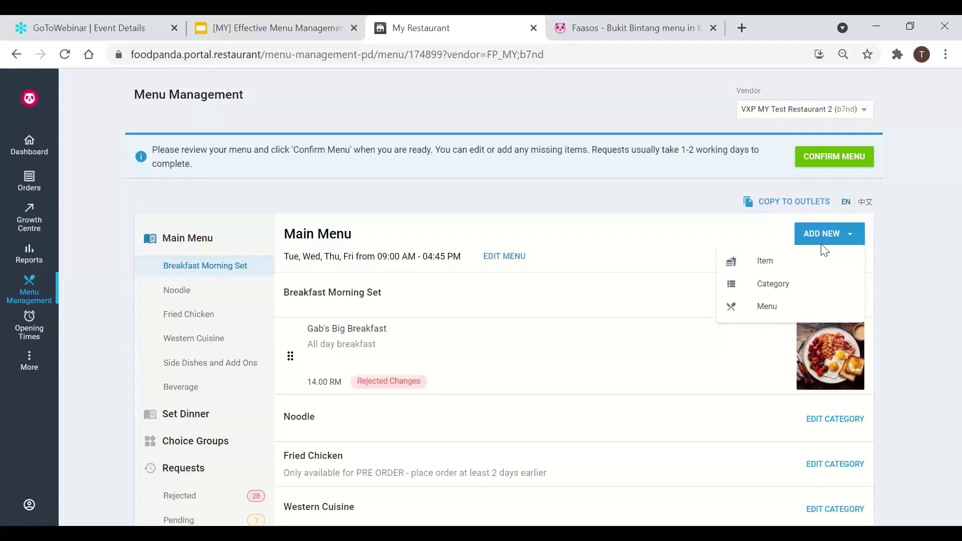
Step: Add a new category to Main Menu named 'Rice'
click(790, 290)
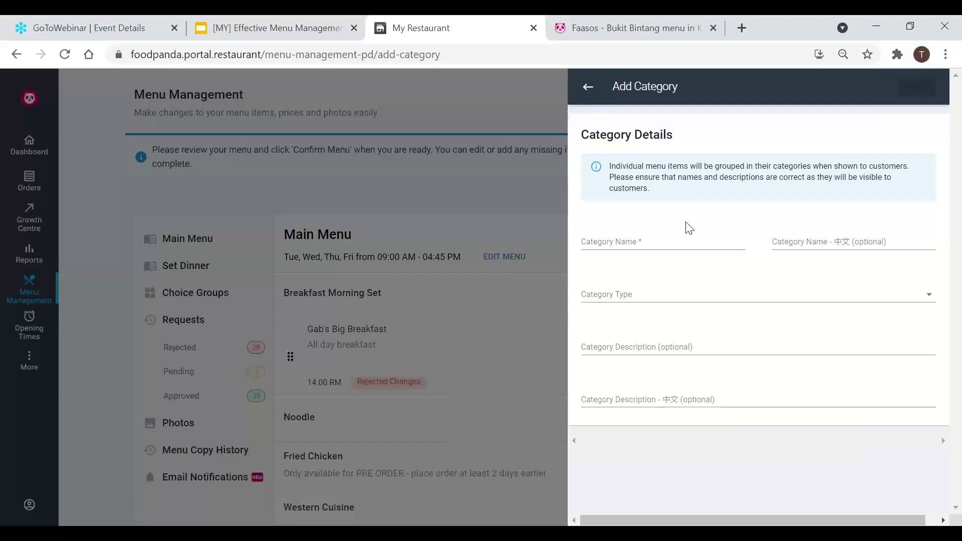
click(635, 249)
click(651, 236)
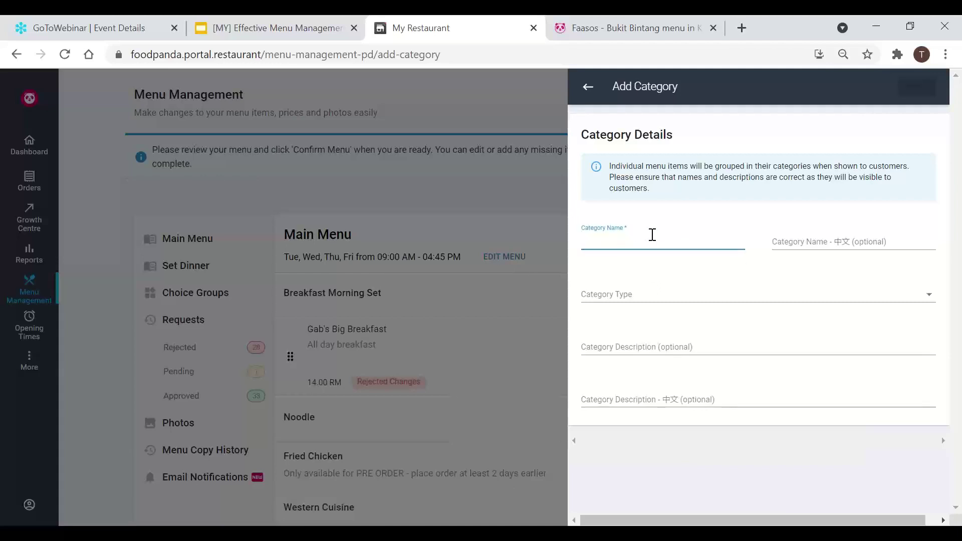
text(Rice)
click(820, 242)
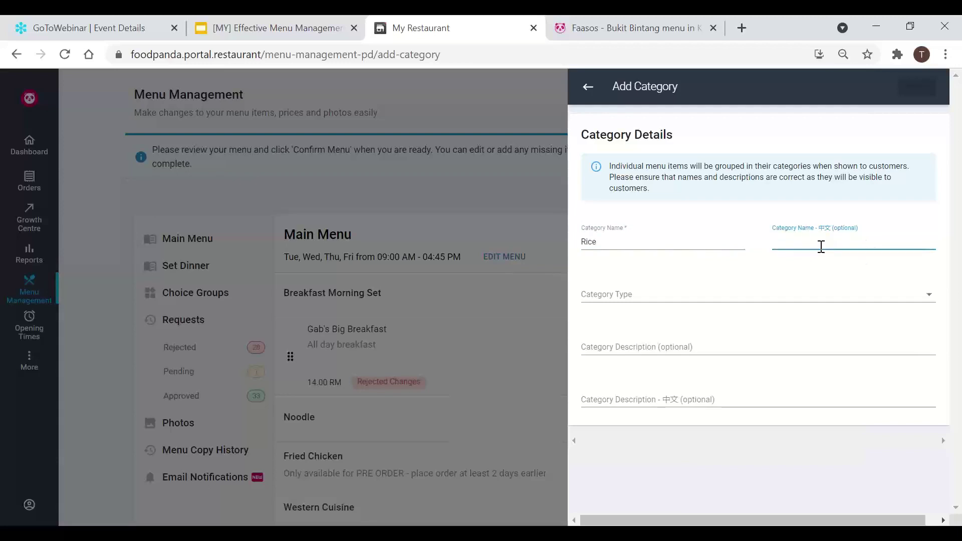
Step: Set the category type to Big Mains and begin the category description
click(664, 295)
click(638, 332)
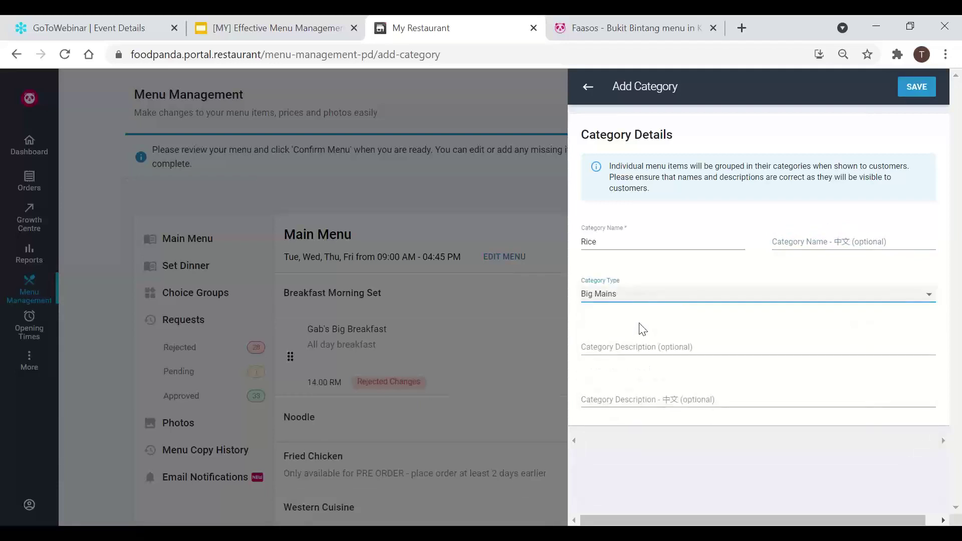
click(658, 346)
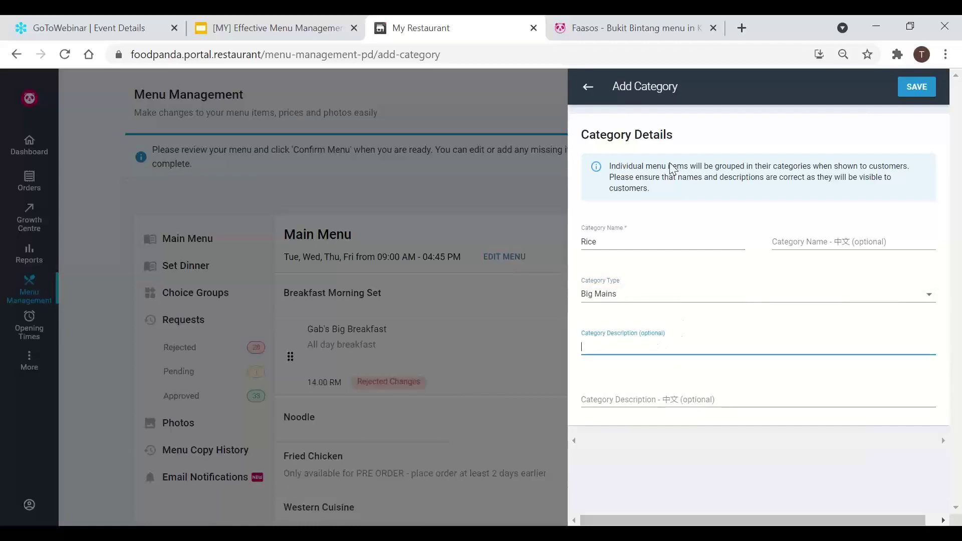
click(599, 29)
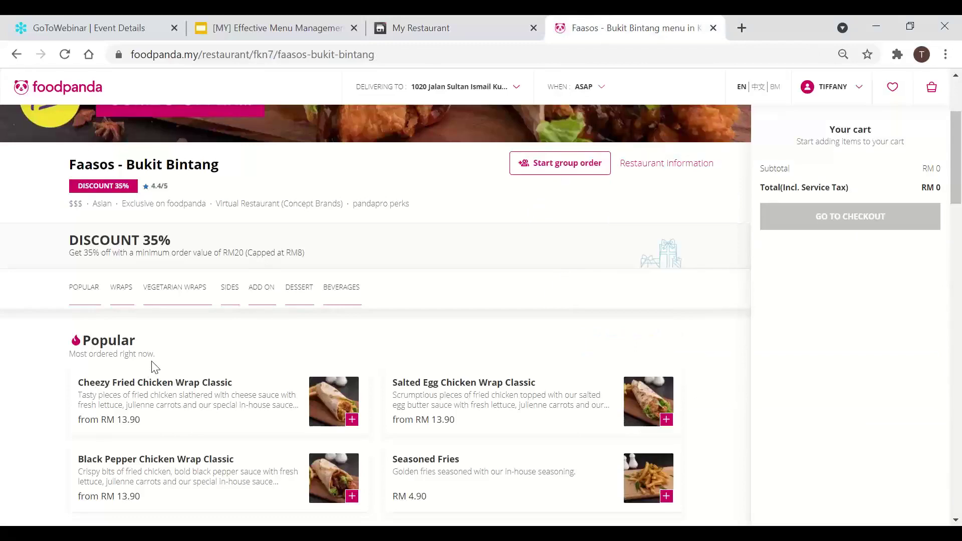
Step: Highlight the Wraps heading and its 'Served with seasoned fries' description, then return to the portal
scroll(153, 367, down, 9)
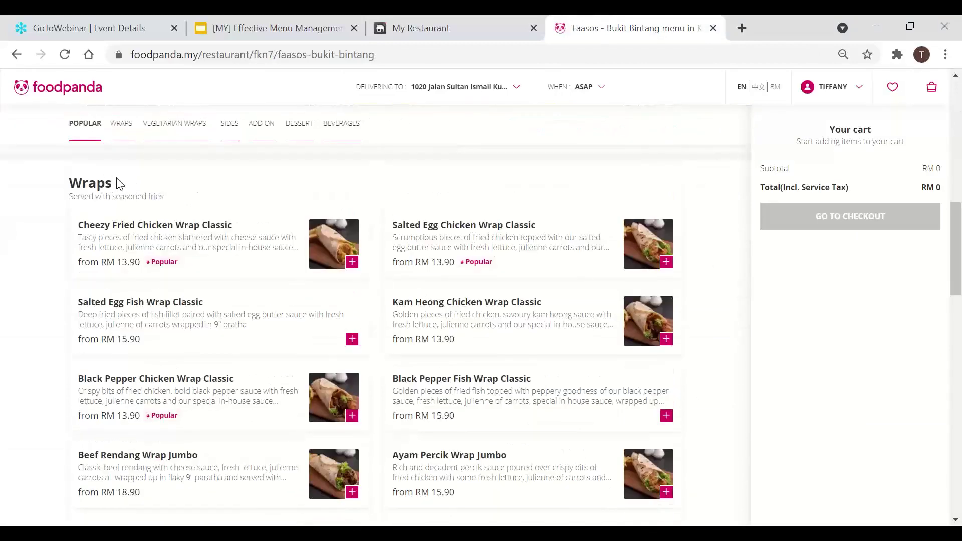
drag(113, 187, 56, 188)
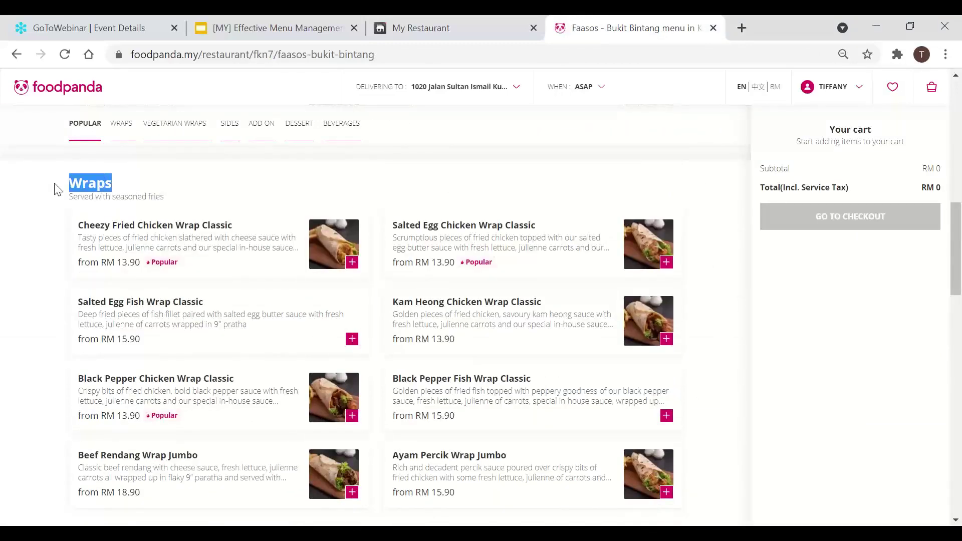
drag(182, 199, 60, 198)
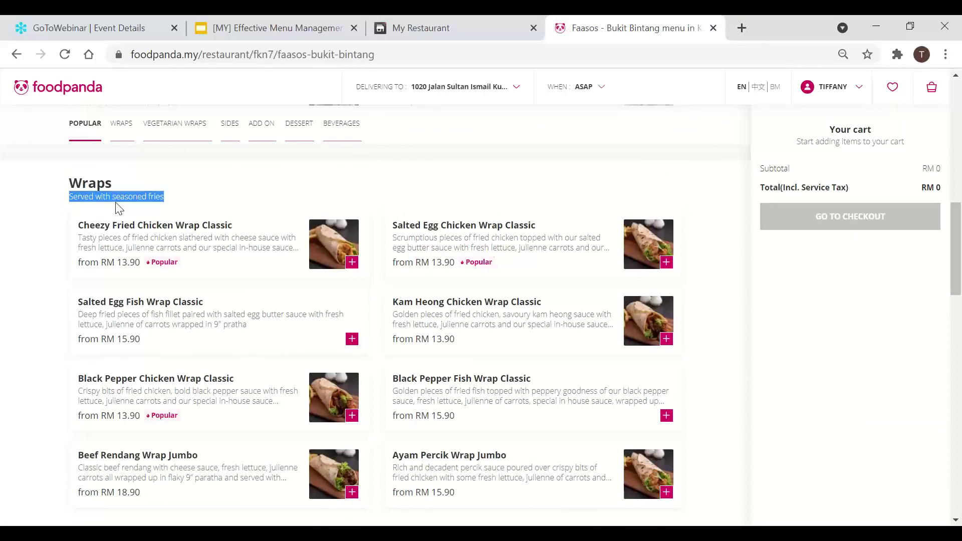
click(214, 195)
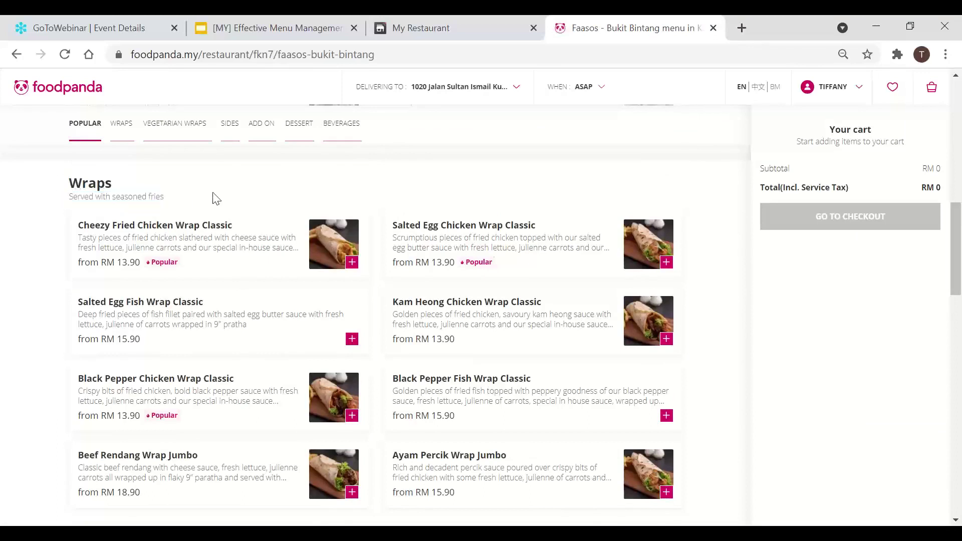
click(493, 25)
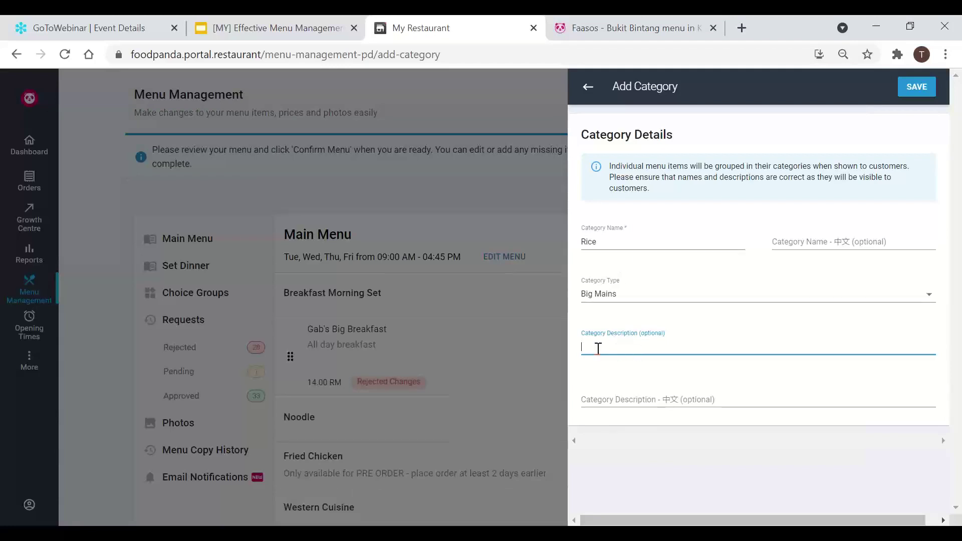
Step: Save a category named Rice Sets described 'All rice sets come with soup FOR FREE'
click(595, 241)
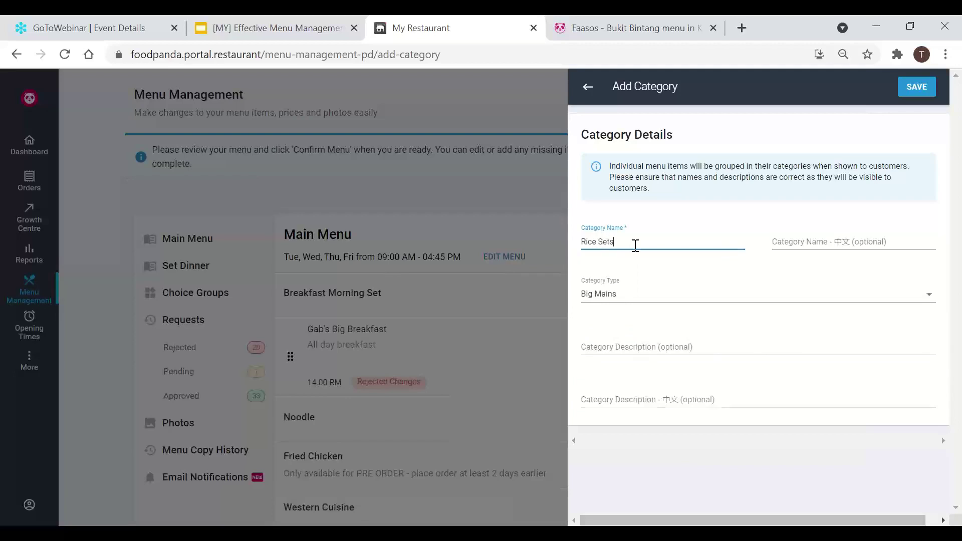
click(622, 347)
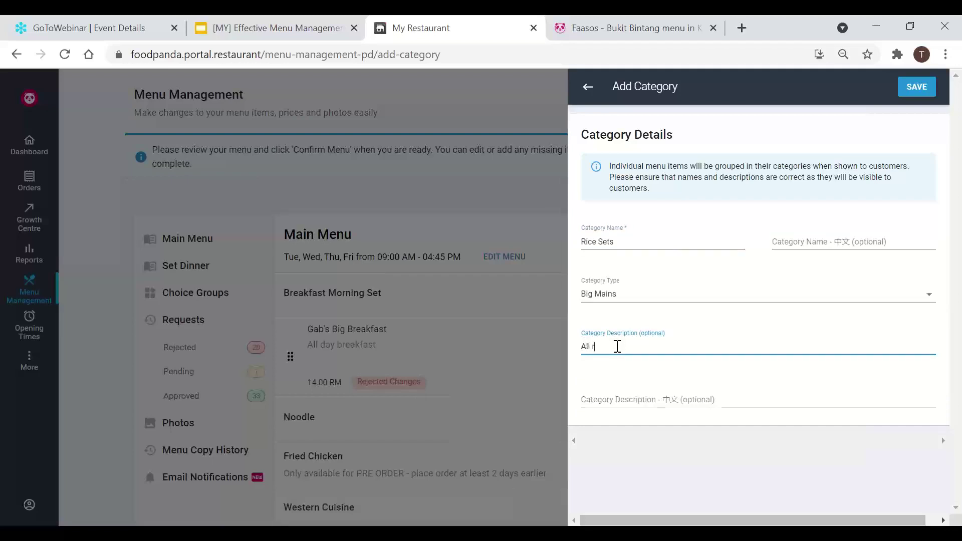
text(All rice sets come with soup)
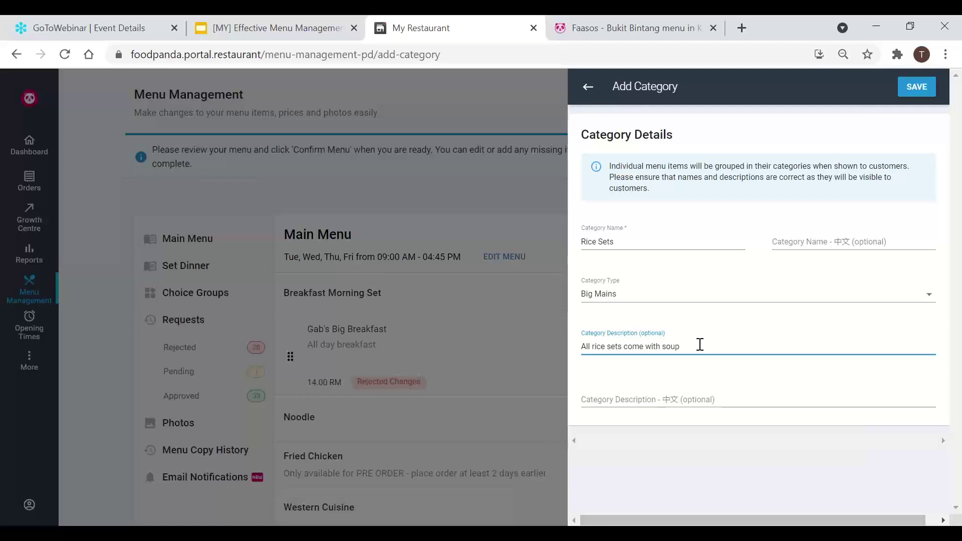
text(EE)
click(757, 471)
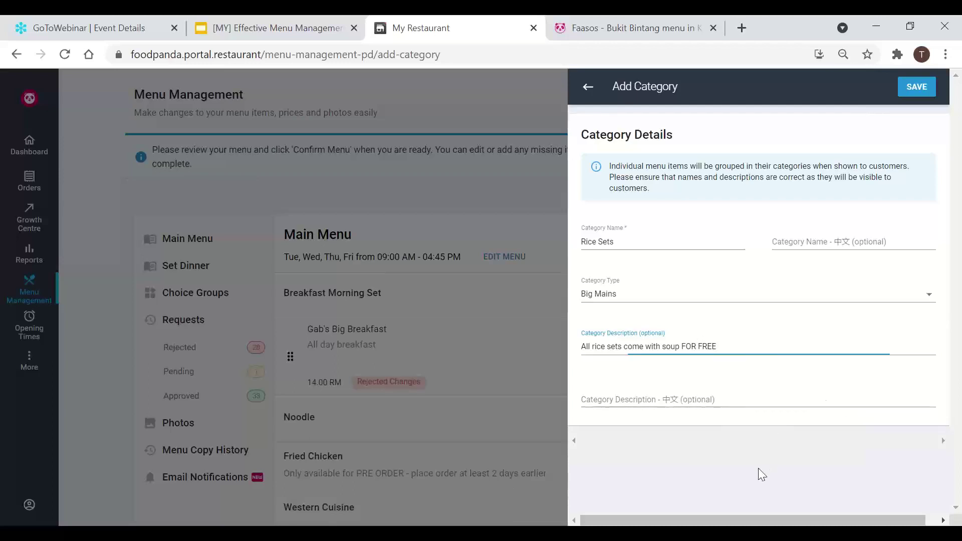
click(653, 400)
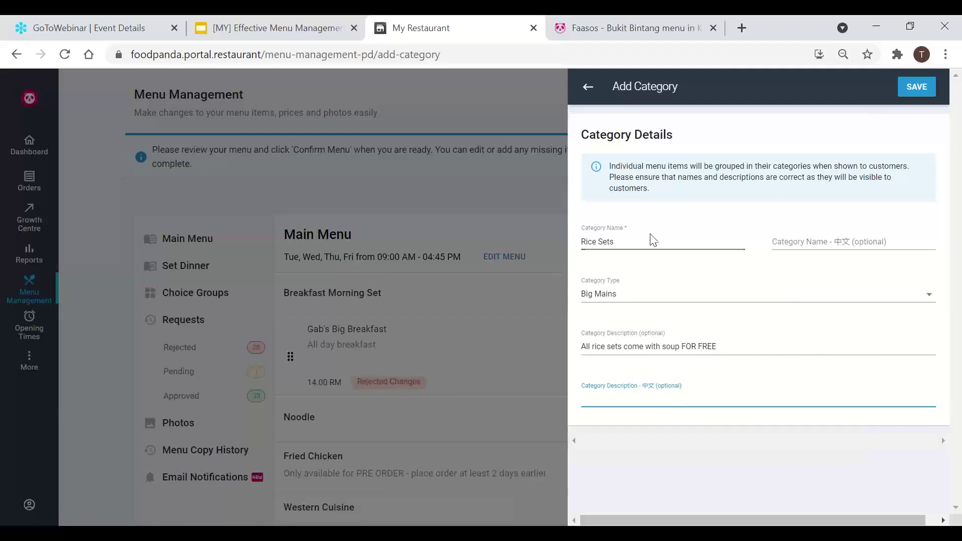
click(910, 93)
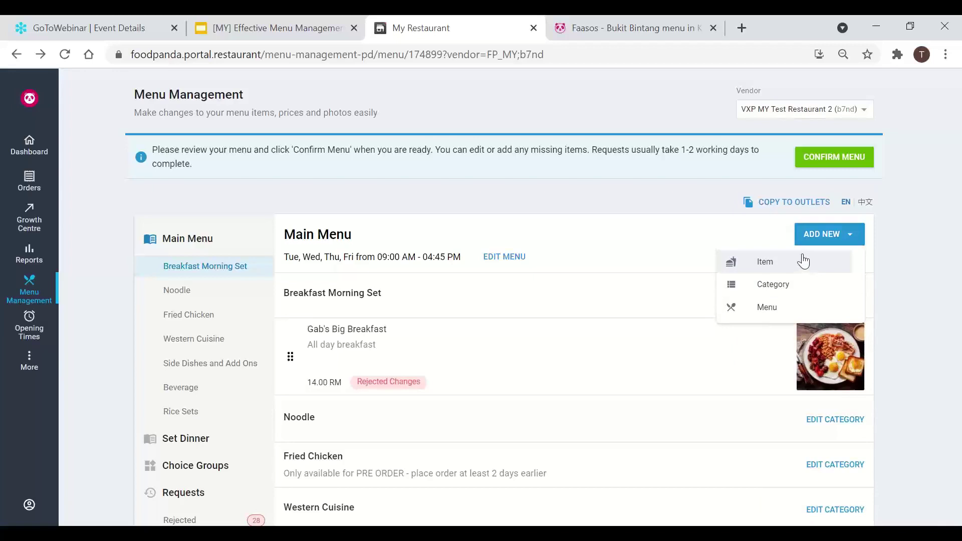
Step: Begin a new menu item through ADD NEW > Item
click(896, 250)
click(848, 244)
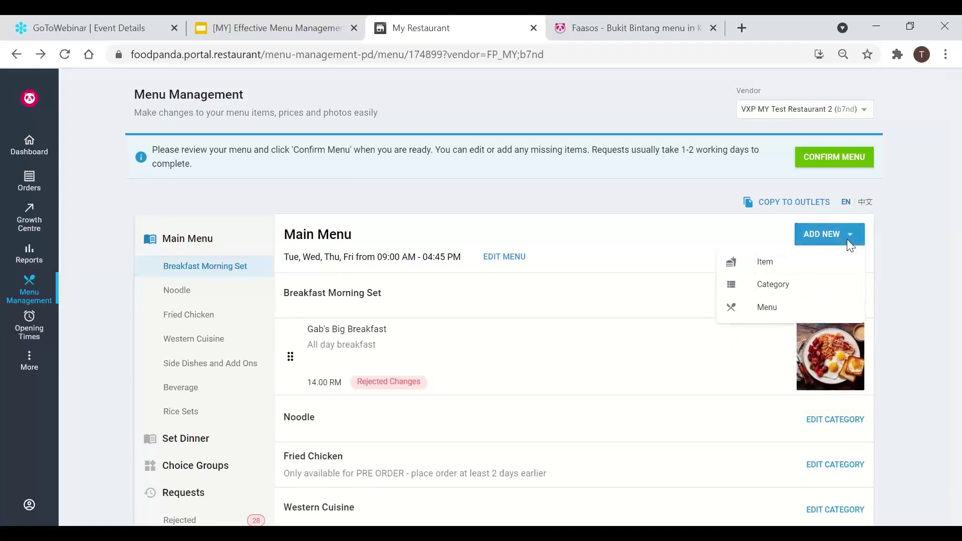
click(774, 265)
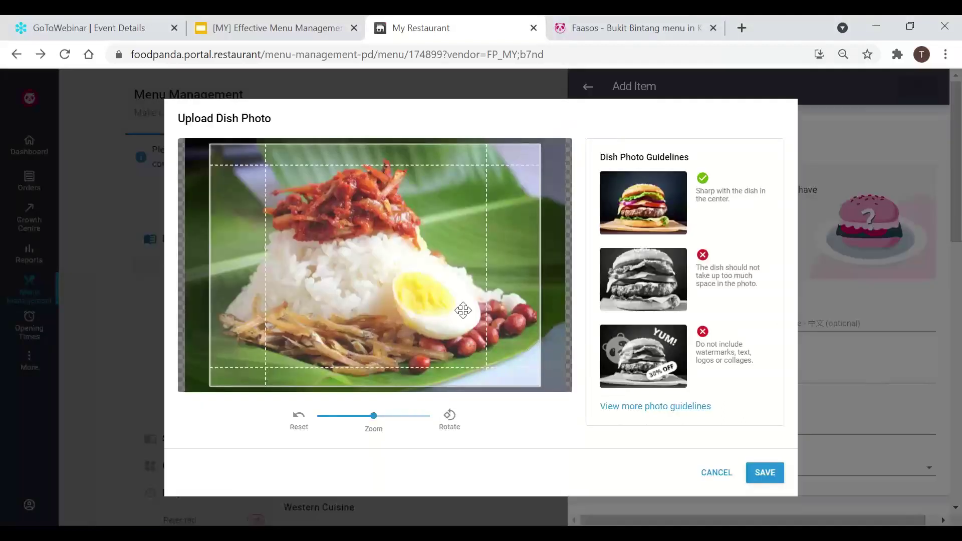
Step: Shift the rice-and-egg photo crop slightly left and save it
drag(434, 296, 449, 277)
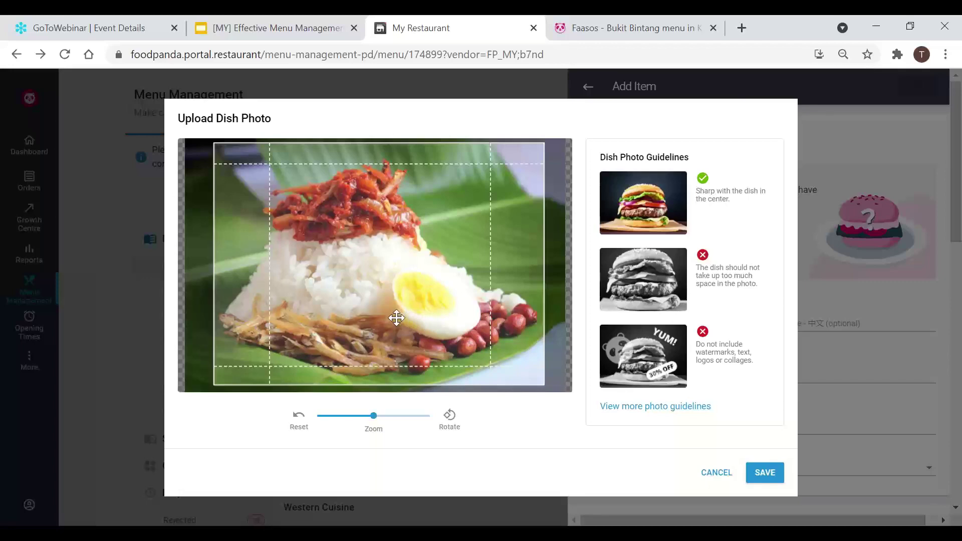
click(762, 475)
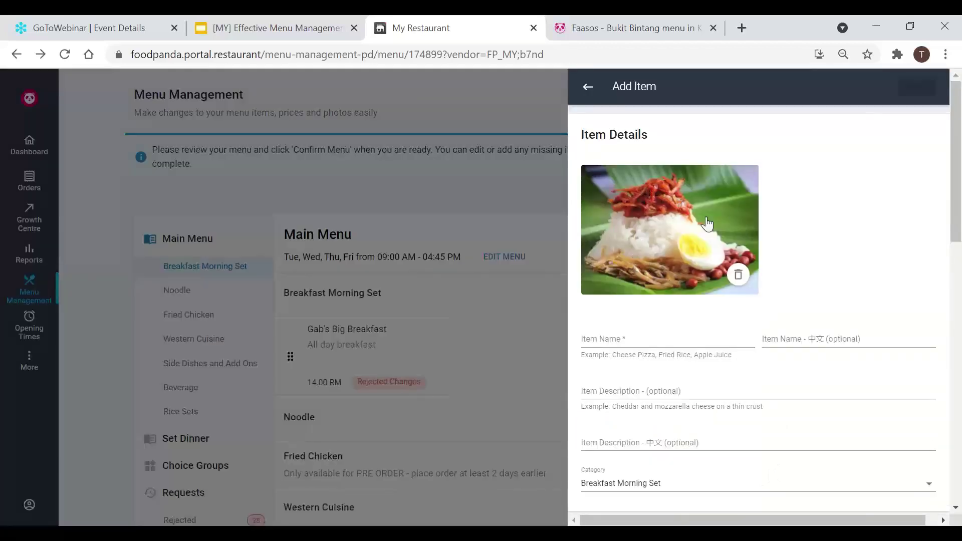
Step: Enter Nasi Lemak as the new item's name
scroll(695, 253, down, 3)
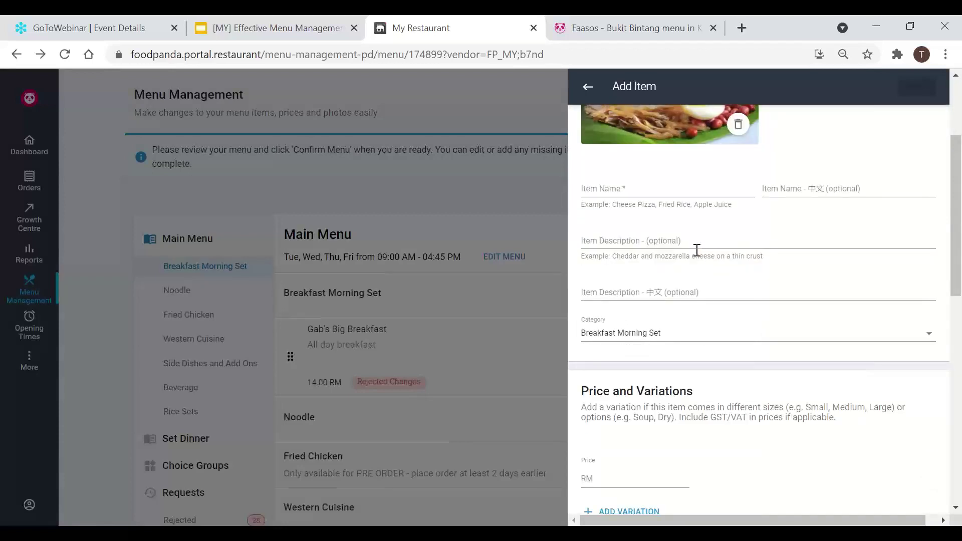
click(660, 186)
text(N)
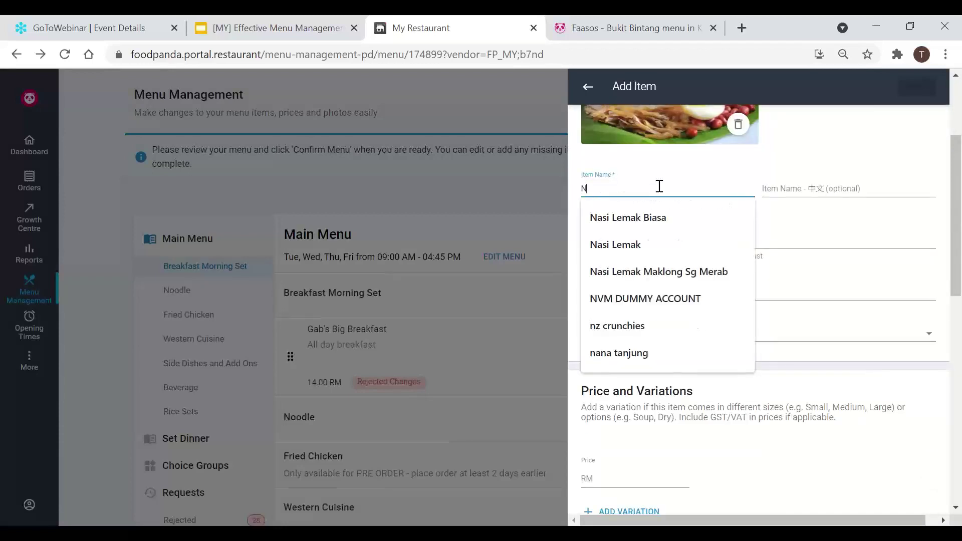
text(asi Lemak)
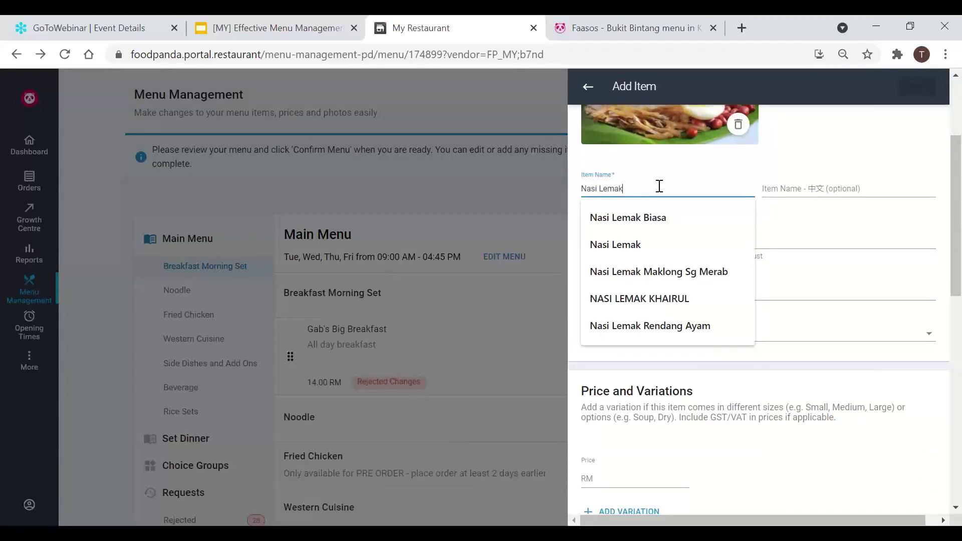
click(660, 187)
click(806, 197)
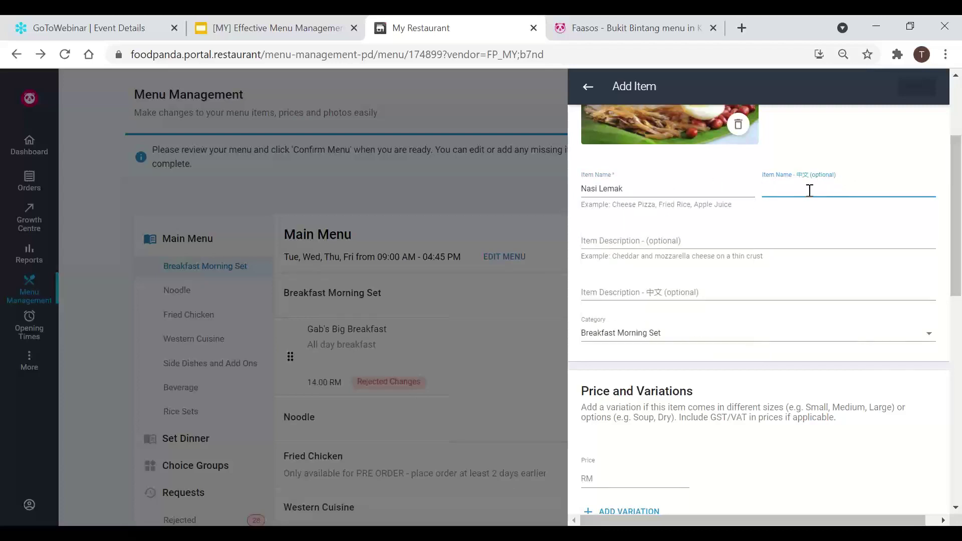
click(671, 239)
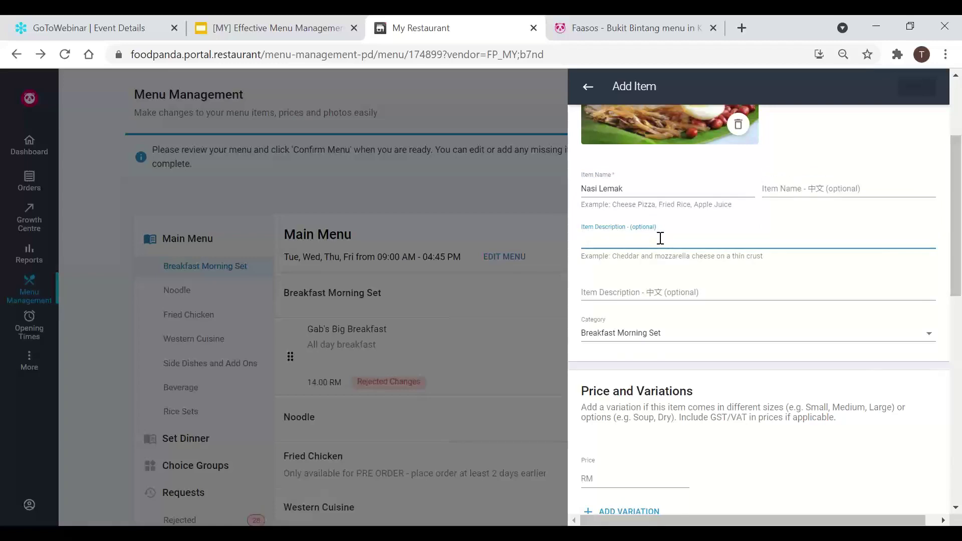
click(613, 26)
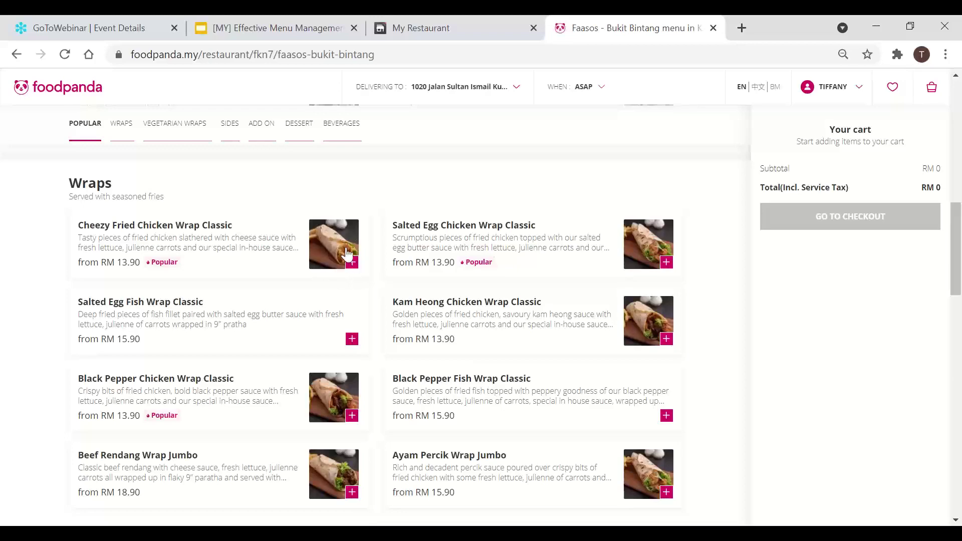
click(473, 22)
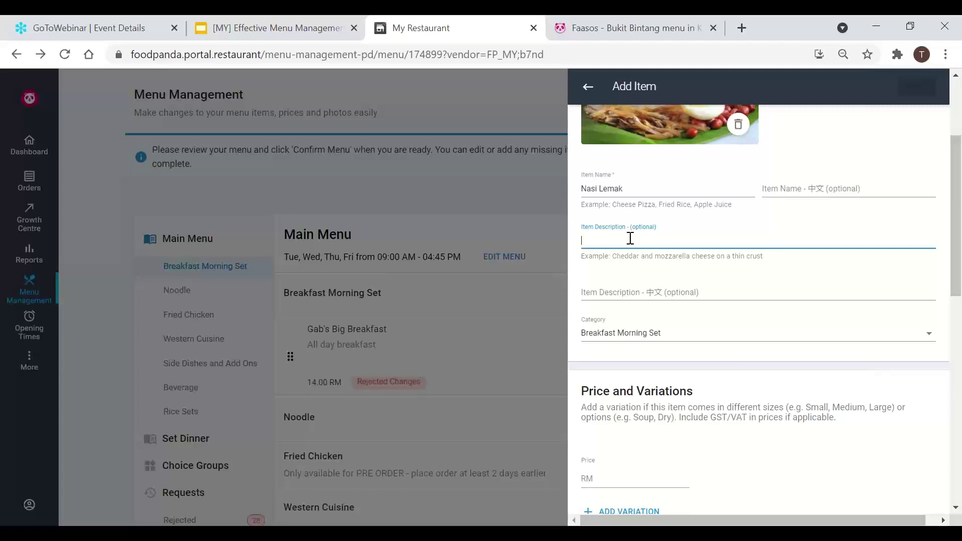
Step: Describe the item as 'Coconut rice with homemade sambal, ikan bilis, egg and cucumber'
text(Coconut rice, wit)
key(BackSpace)
key(BackSpace)
key(BackSpace)
key(BackSpace)
text(with homemade samba)
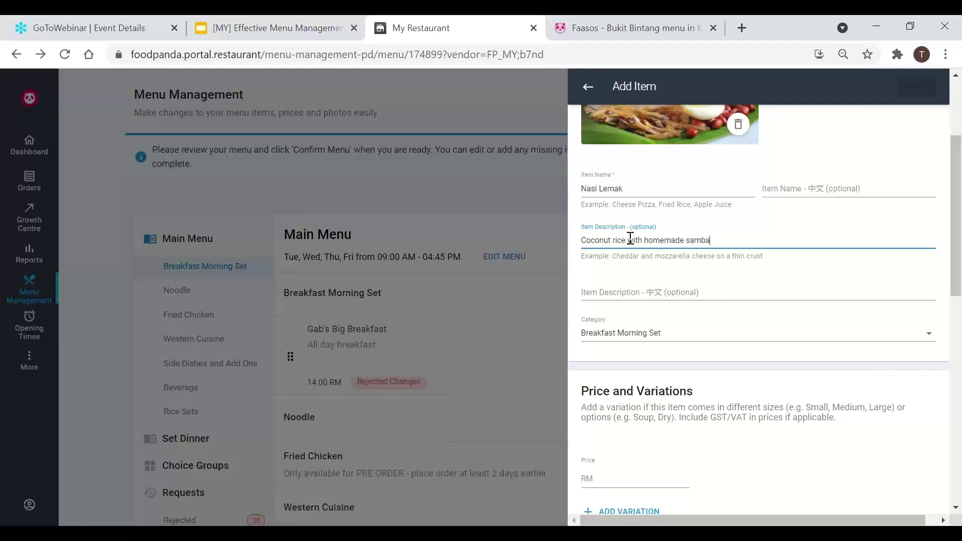
text(l, ikan bilis, egg and cucumbers)
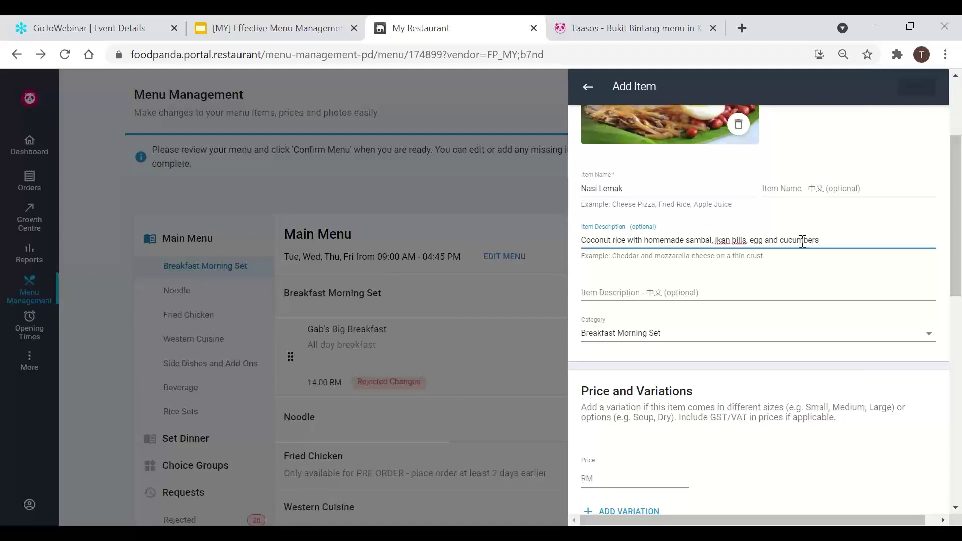
click(649, 292)
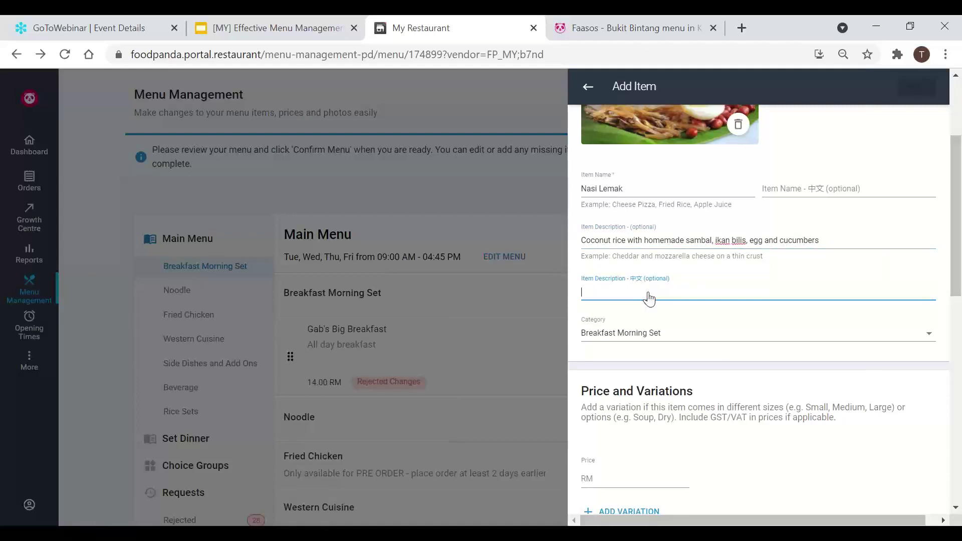
Step: Assign Nasi Lemak to the Rice Sets category
click(640, 339)
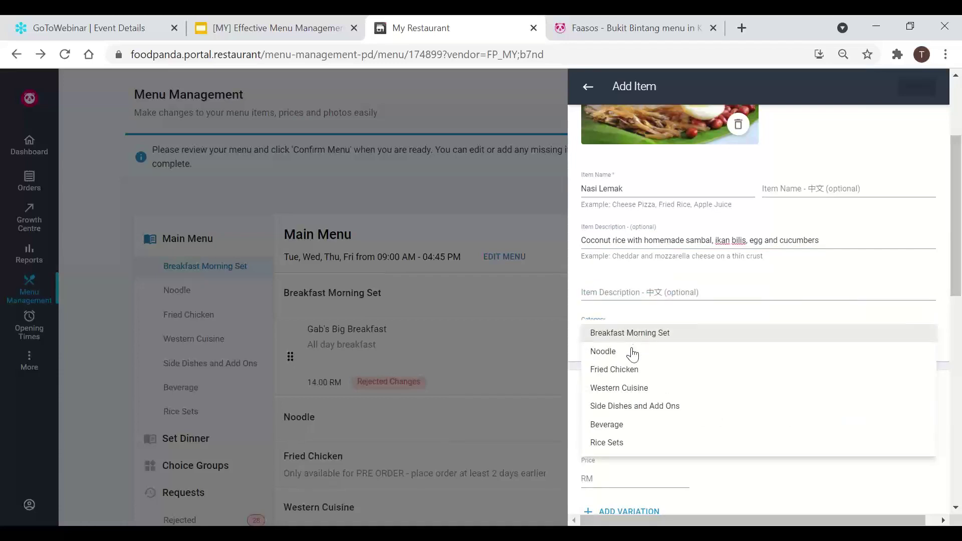
click(619, 444)
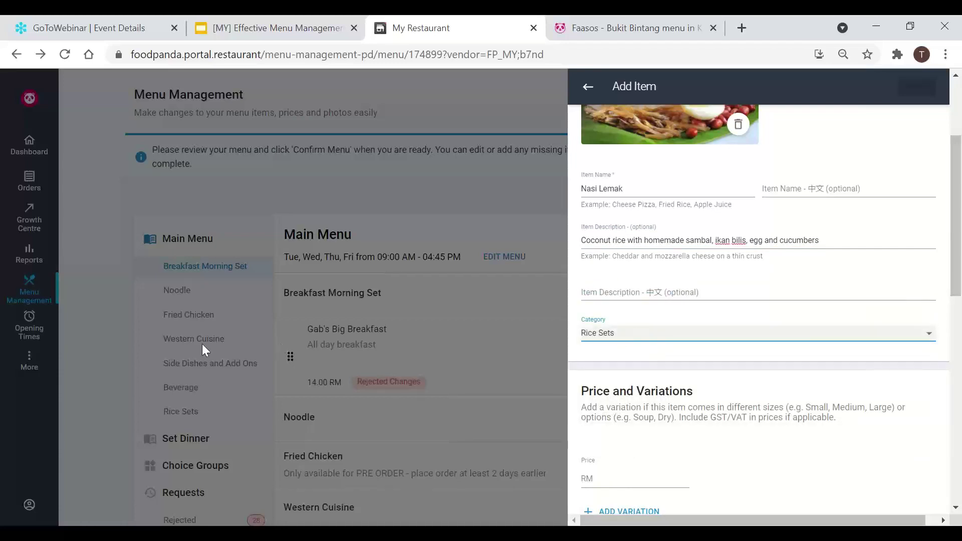
scroll(693, 392, down, 5)
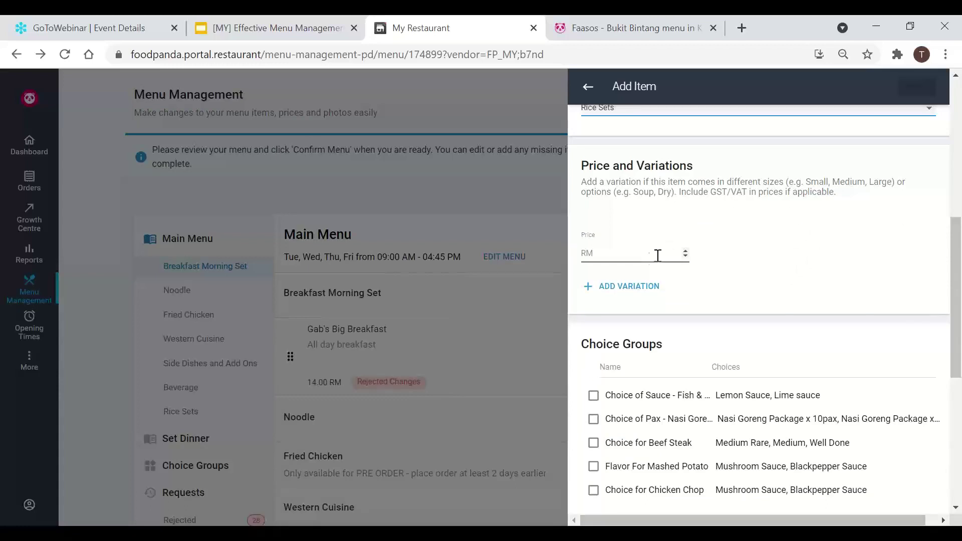
Step: Enter a base price of 5.00 and add a second price variation
click(639, 244)
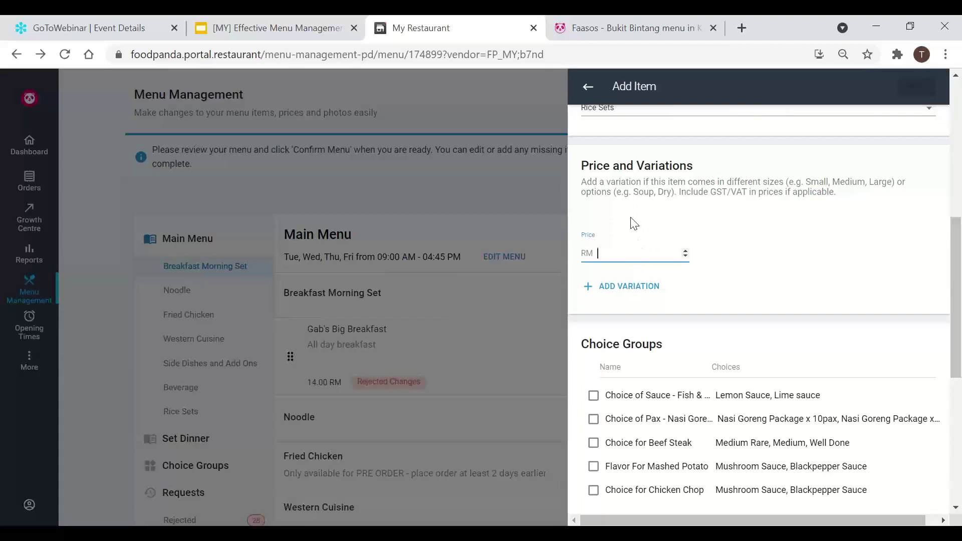
text(5.00)
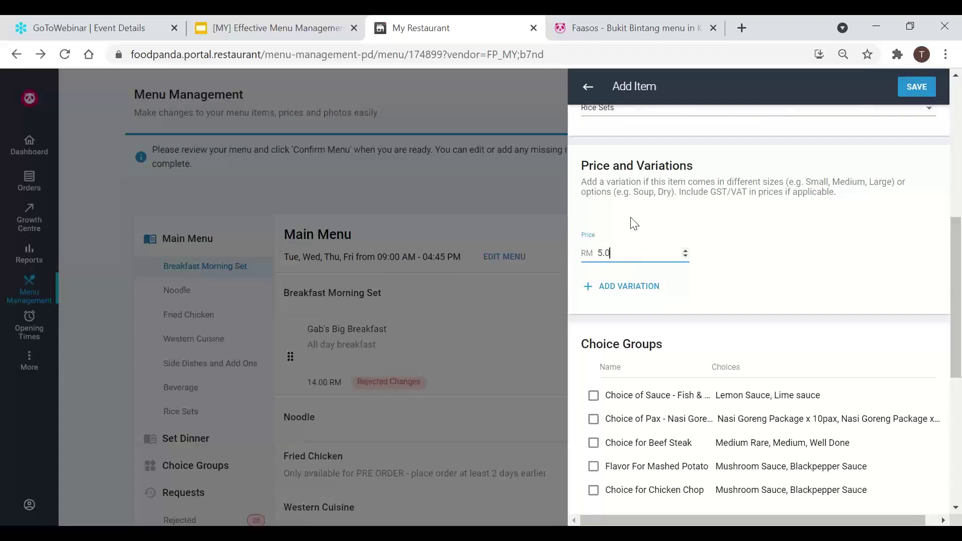
click(843, 307)
click(646, 290)
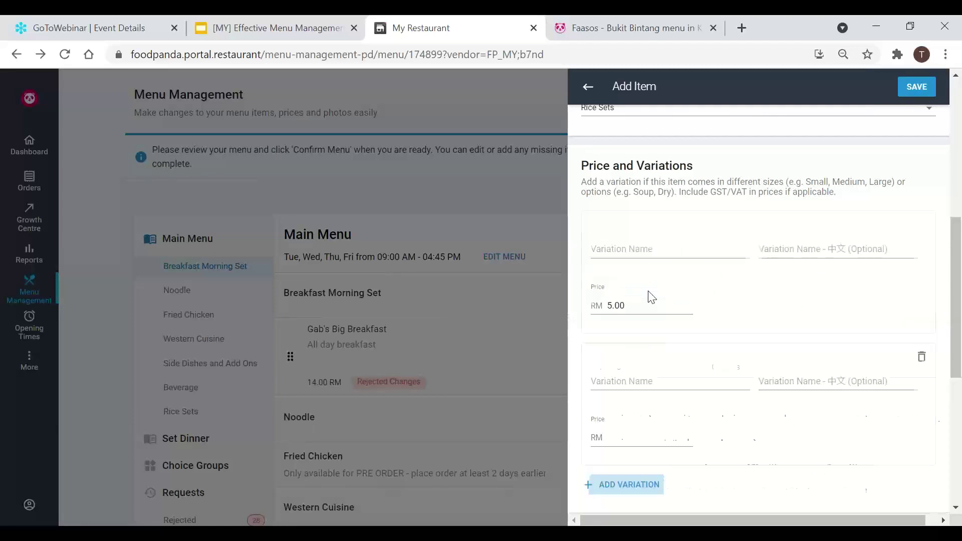
Step: Name the first variation Big and set its price to 8.00
click(651, 248)
text(Big)
click(835, 249)
click(635, 302)
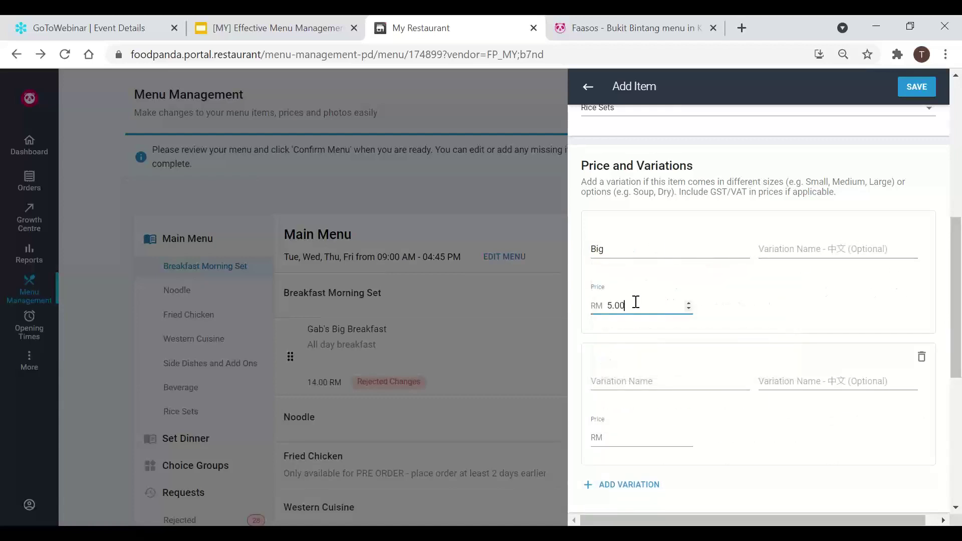
key(BackSpace)
key(BackSpace)
text(8.00)
key(BackSpace)
key(BackSpace)
key(BackSpace)
key(BackSpace)
text(8.00)
key(BackSpace)
key(BackSpace)
key(BackSpace)
text(8.0)
Step: Name the second variation Small with price 5.00
click(636, 380)
text(S)
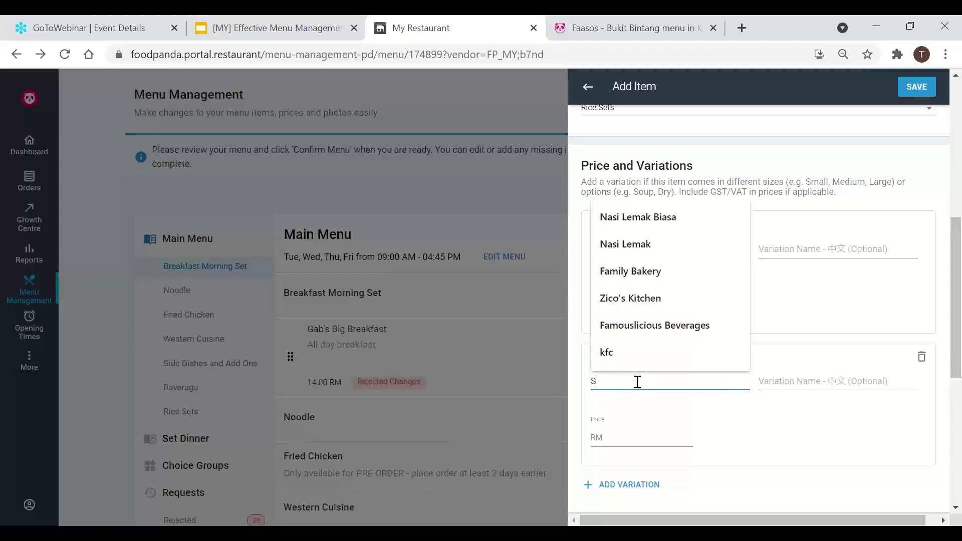
text(mall)
click(630, 434)
text(5.00)
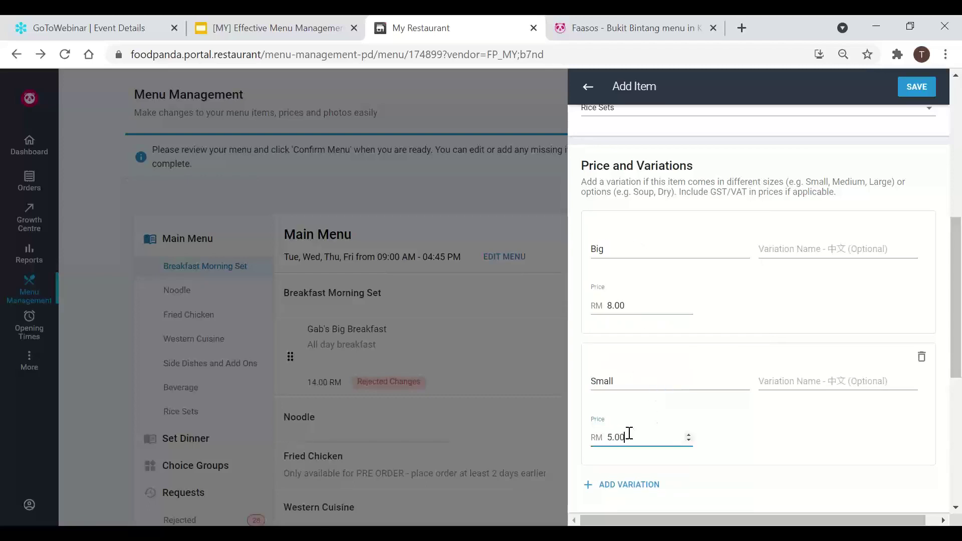
click(806, 484)
scroll(727, 231, down, 2)
scroll(699, 461, down, 6)
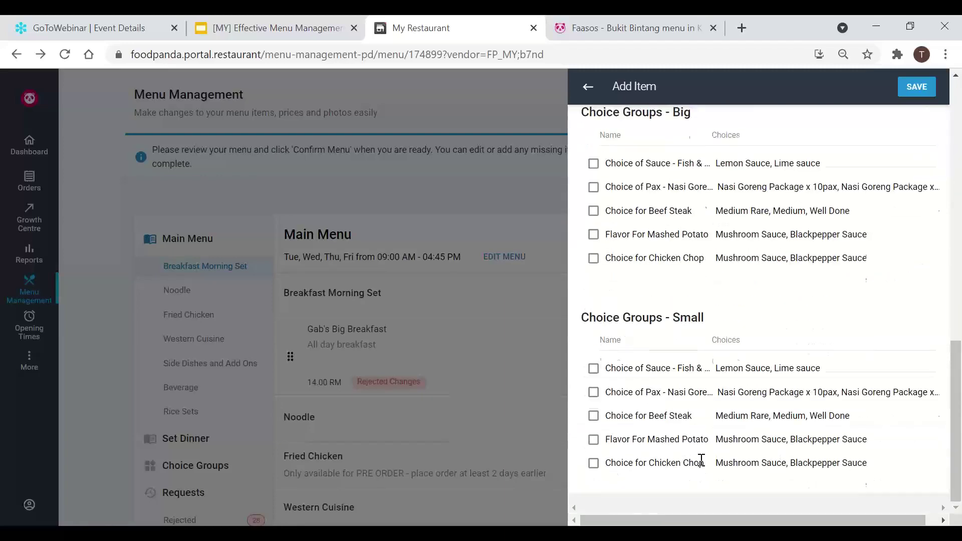
scroll(700, 458, up, 1)
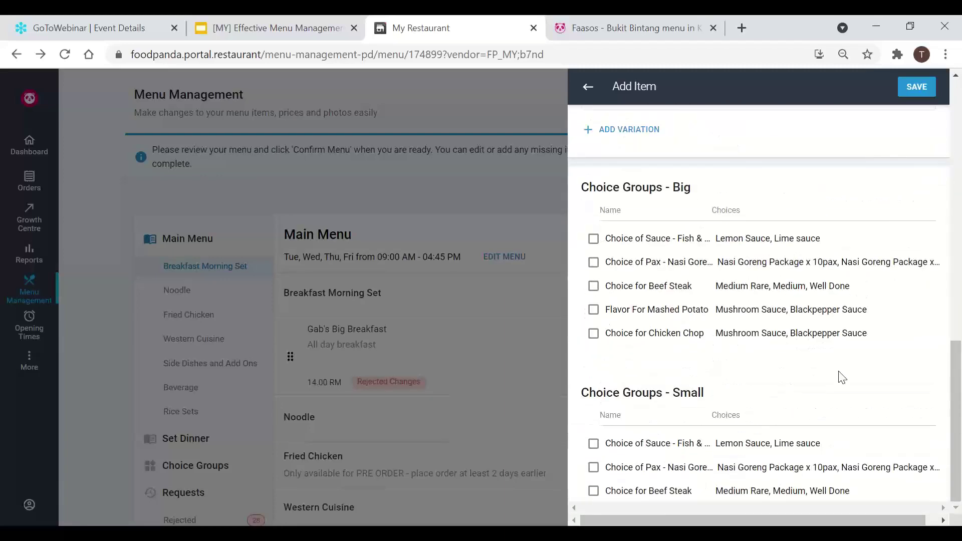
click(631, 20)
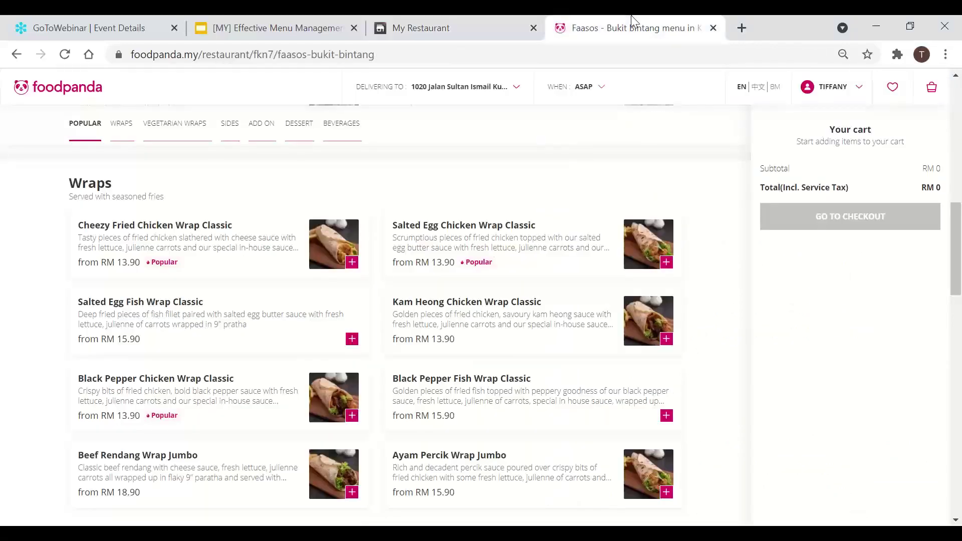
click(220, 265)
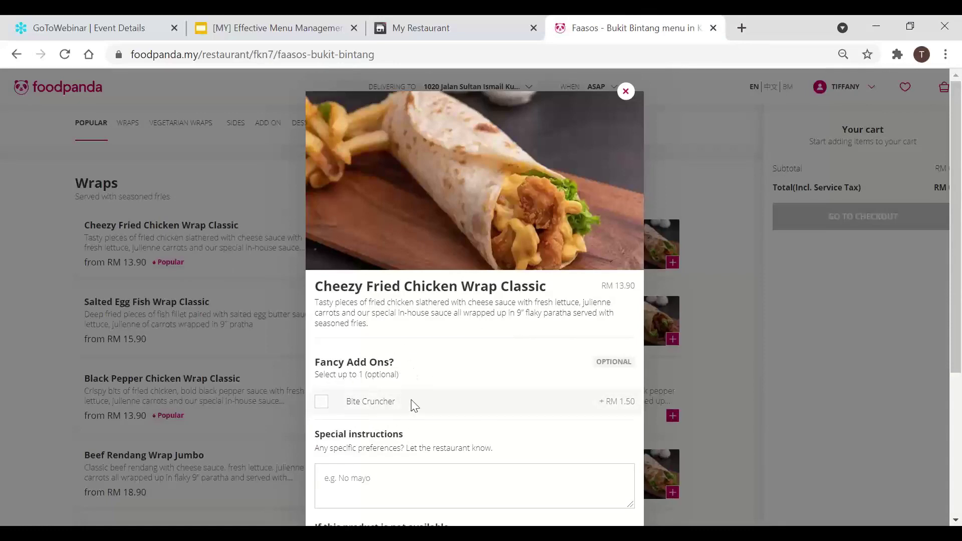
click(414, 18)
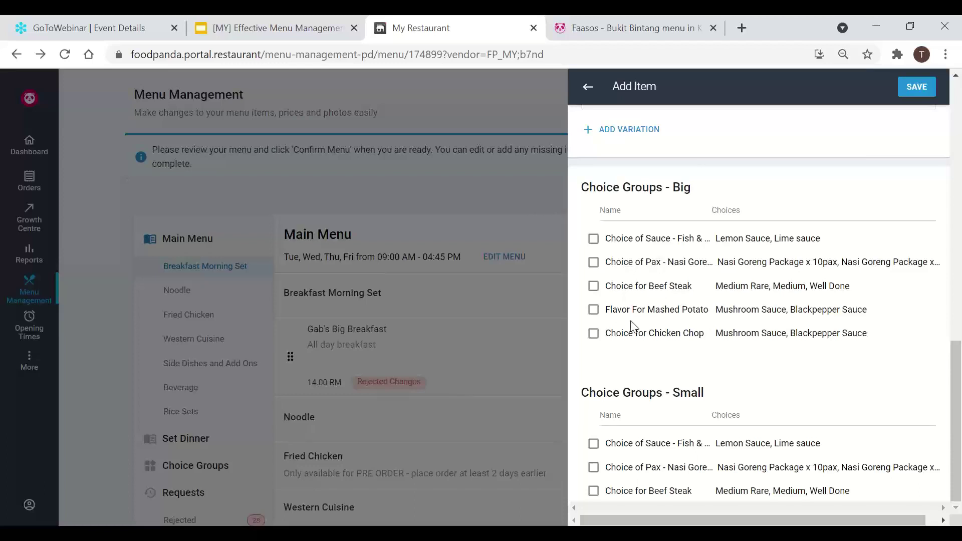
click(593, 244)
click(593, 262)
click(593, 445)
click(593, 467)
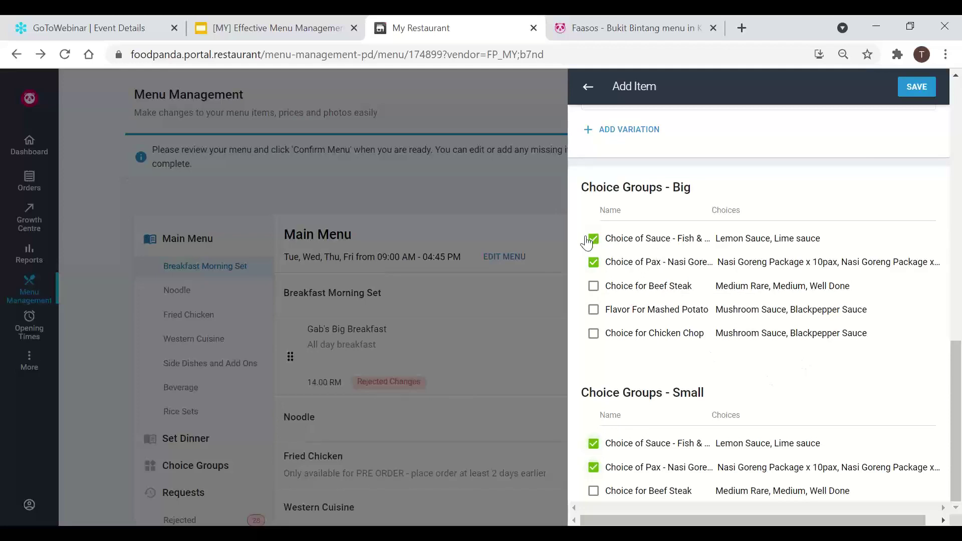
click(593, 262)
click(593, 238)
click(593, 467)
click(595, 447)
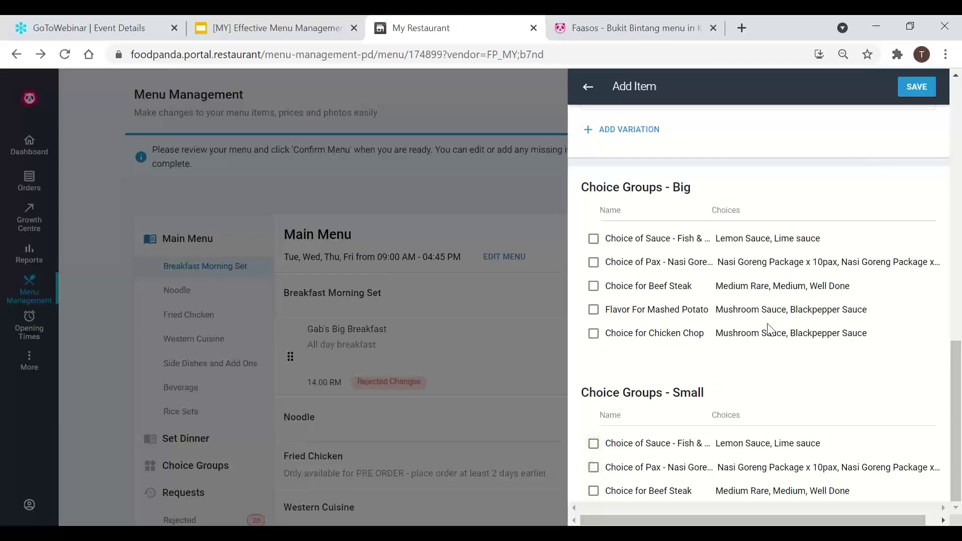
scroll(721, 484, down, 1)
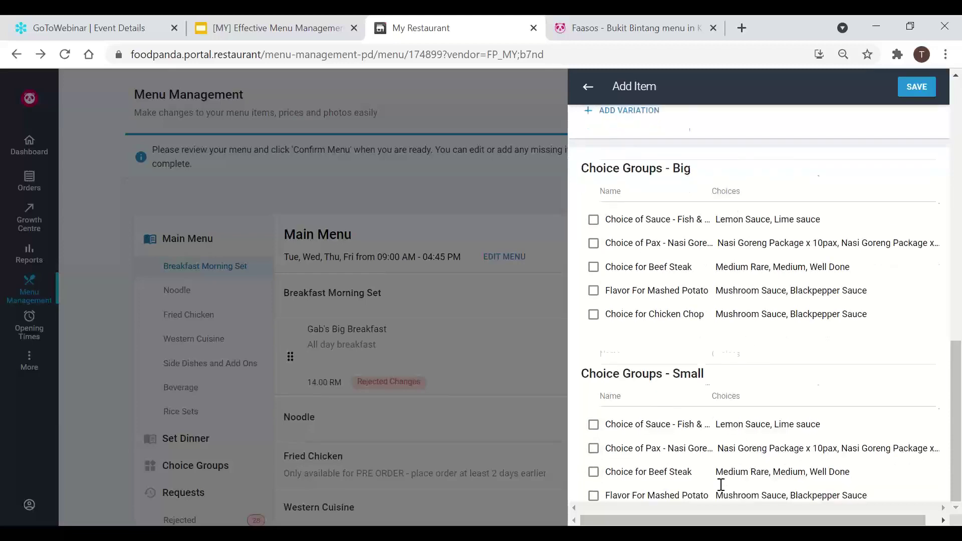
scroll(807, 365, up, 12)
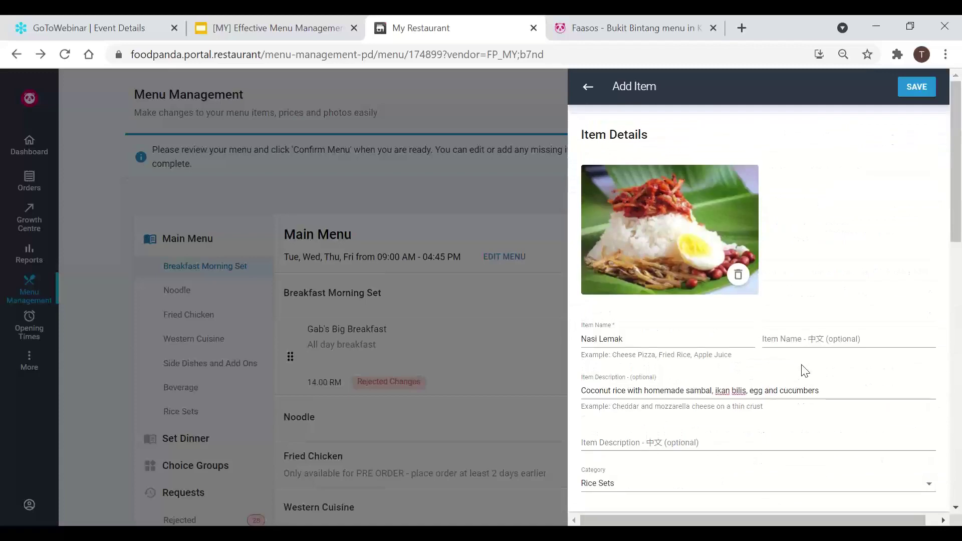
Step: Save Nasi Lemak and review the dine-in menu photo dialog's title
click(910, 94)
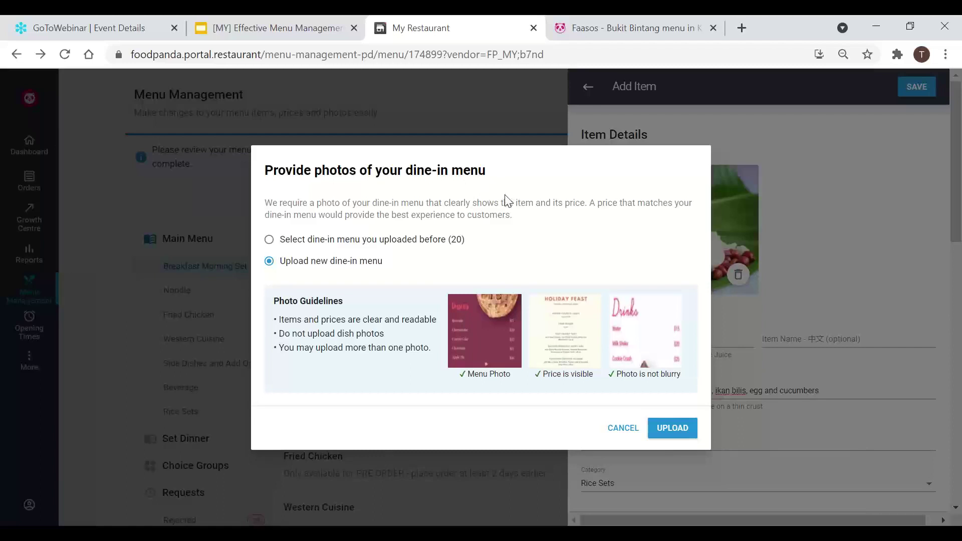
drag(405, 171, 486, 172)
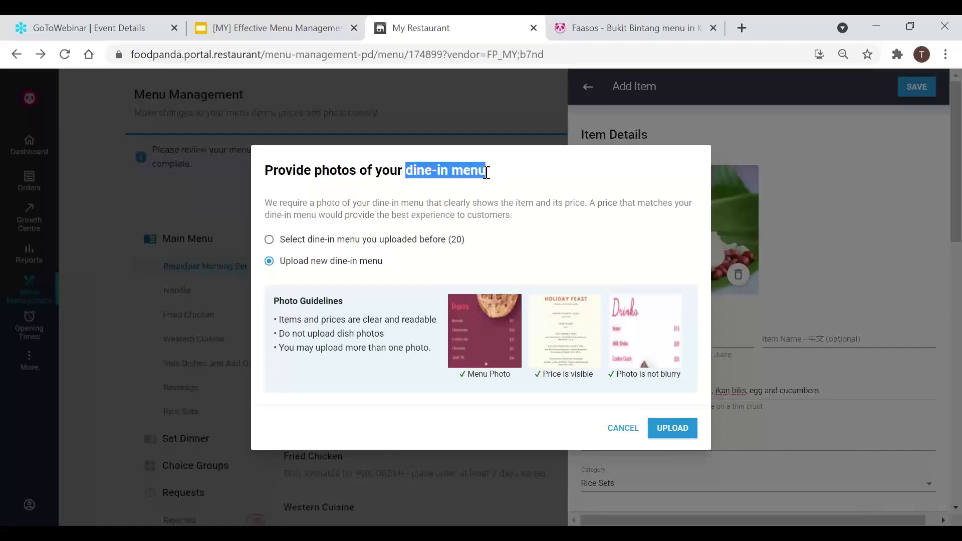
click(545, 172)
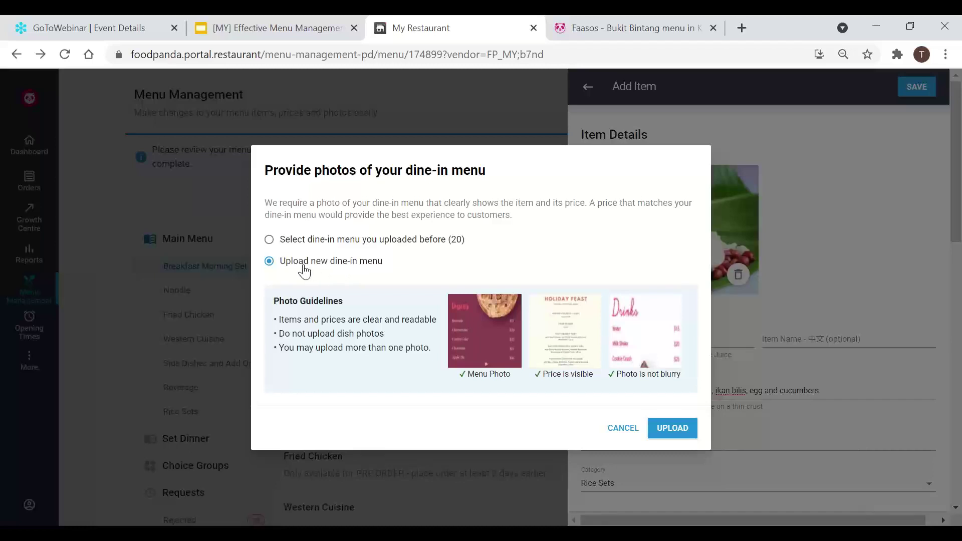
Step: Look at reusing a previous menu photo, then choose a new menu photo file instead
click(364, 245)
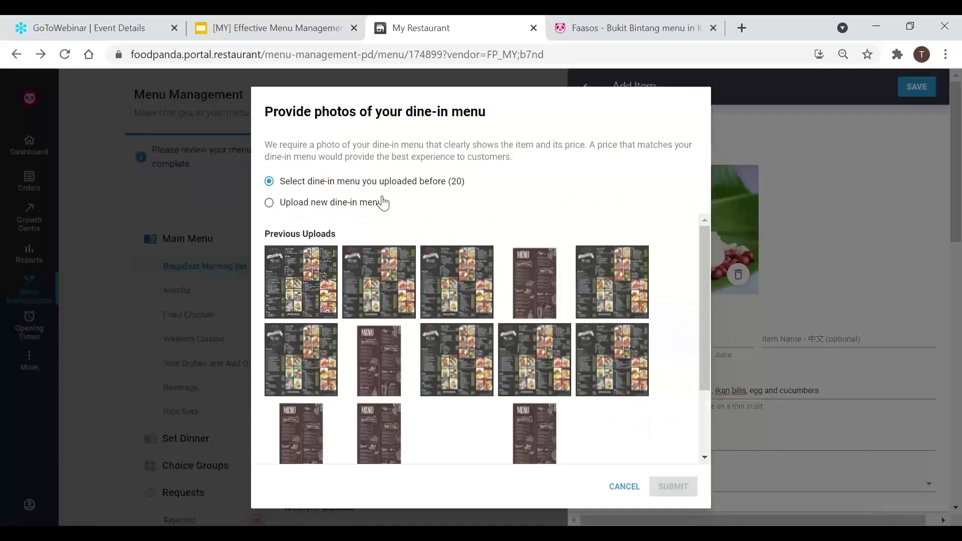
click(309, 311)
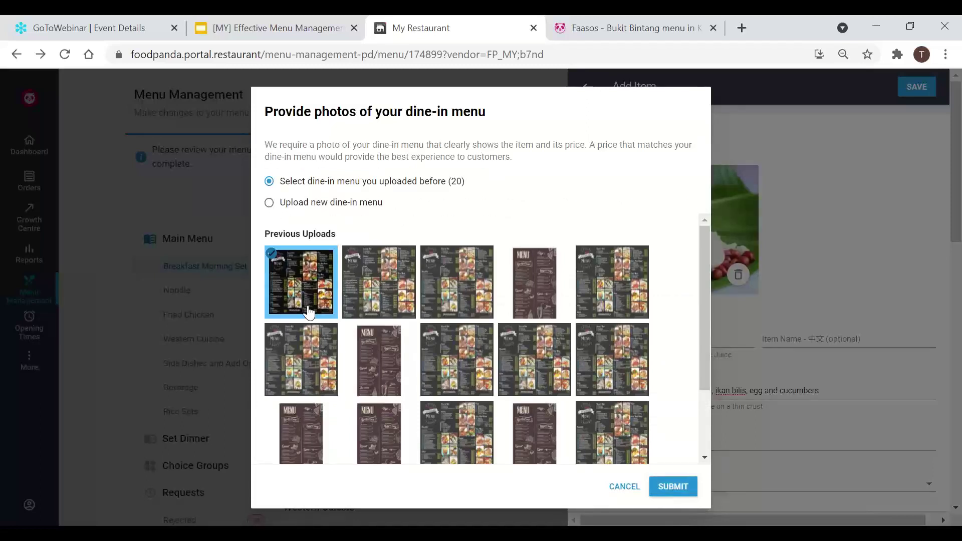
click(274, 202)
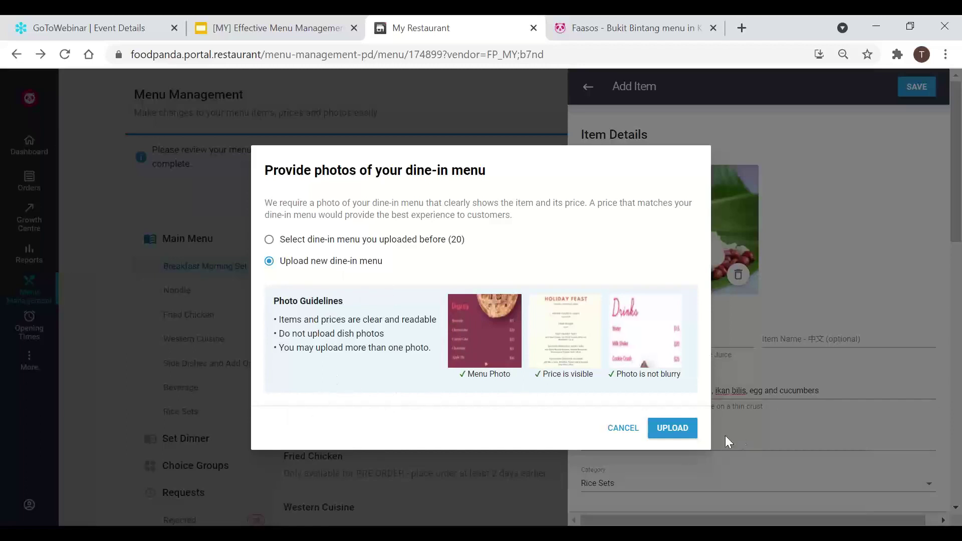
click(668, 432)
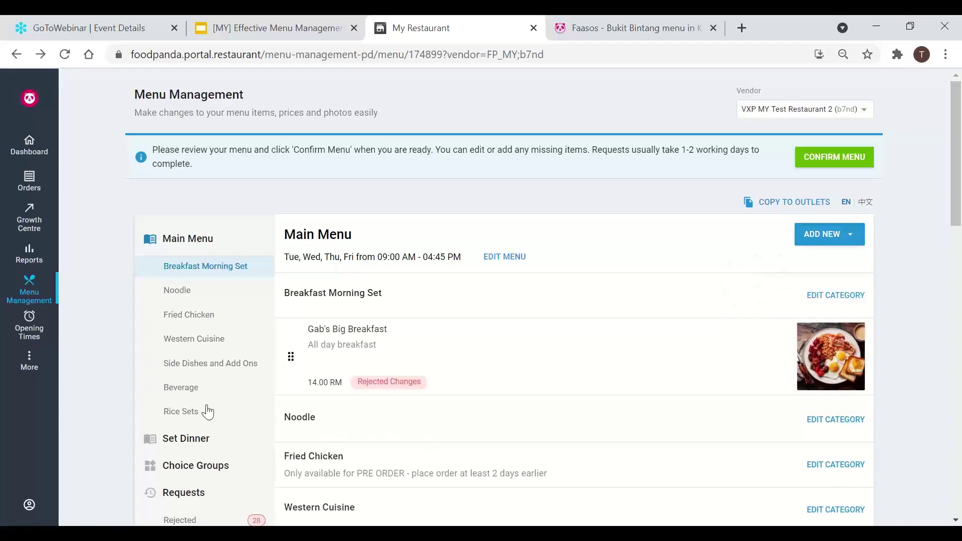
scroll(206, 408, down, 2)
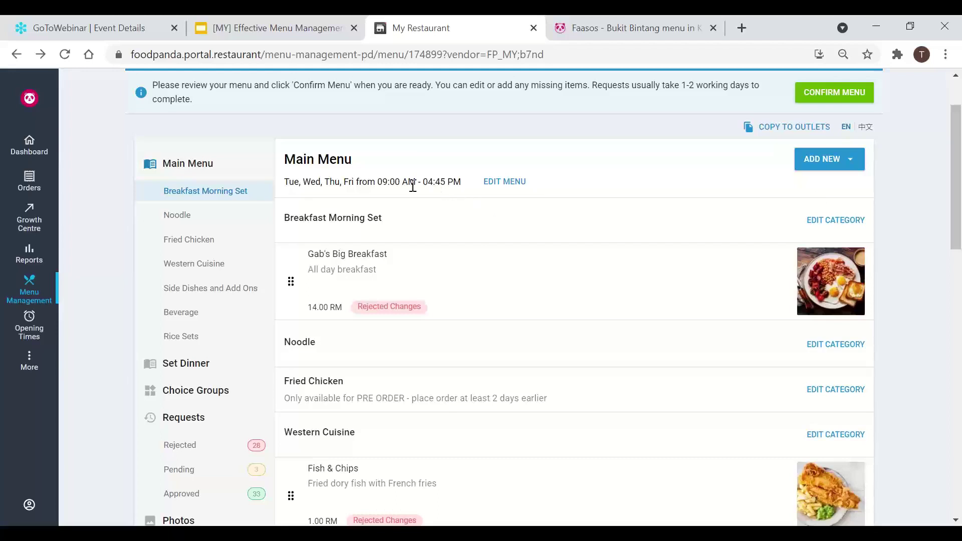
click(507, 181)
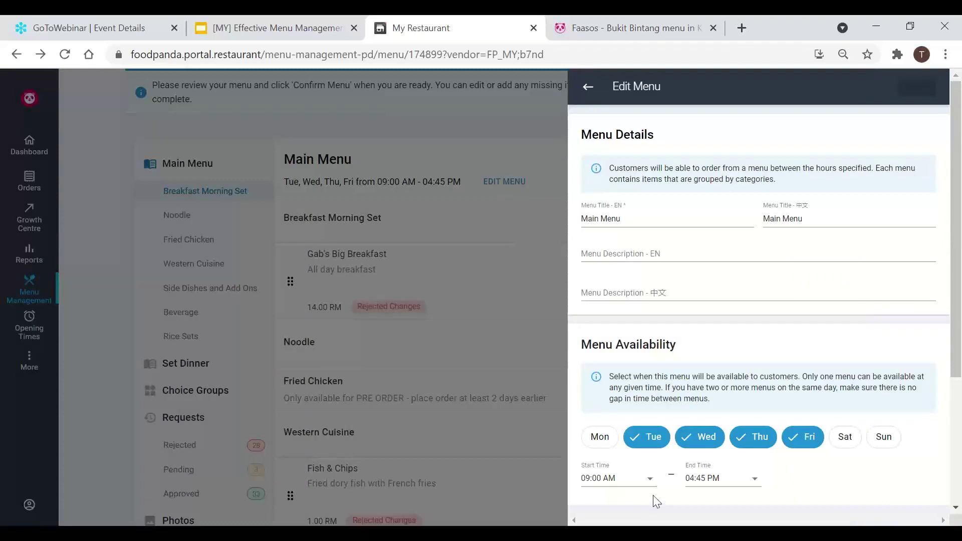
click(647, 480)
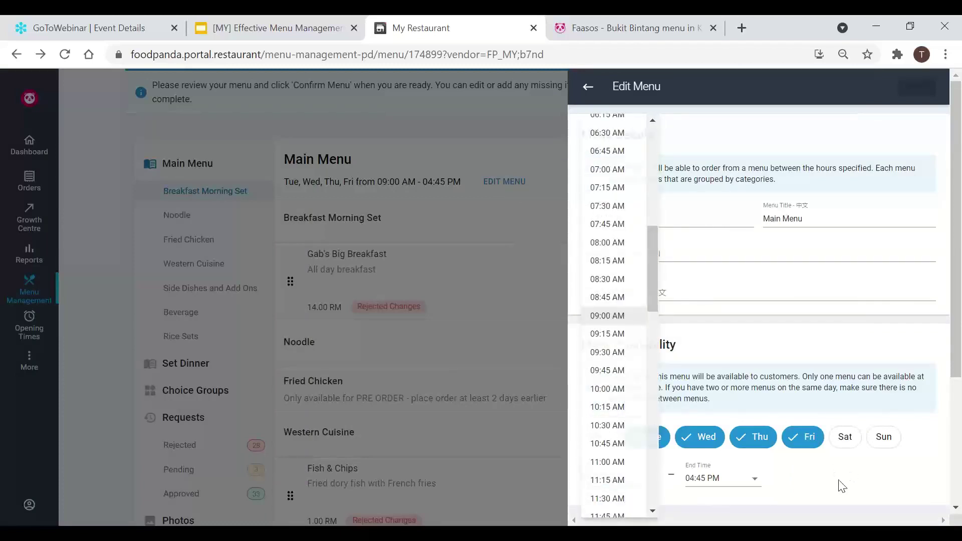
click(577, 471)
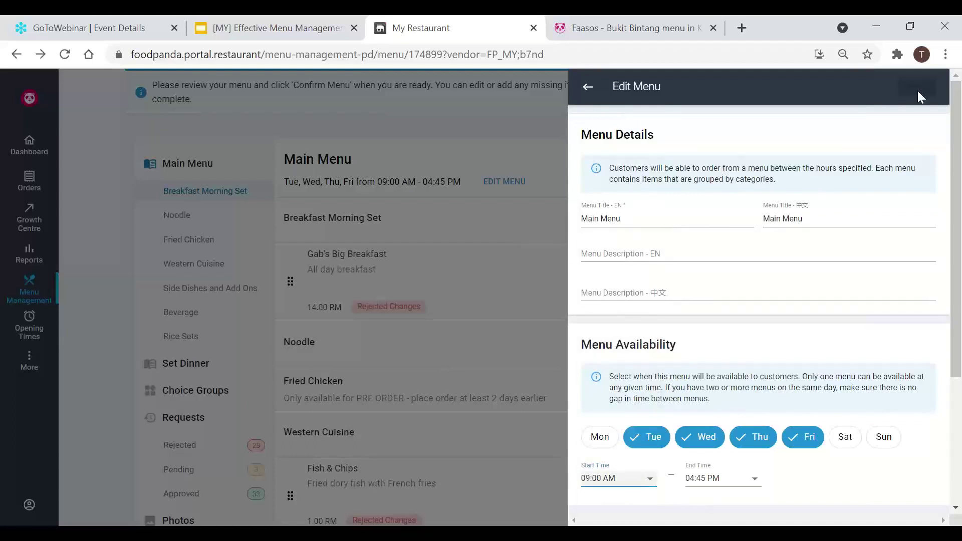
click(463, 142)
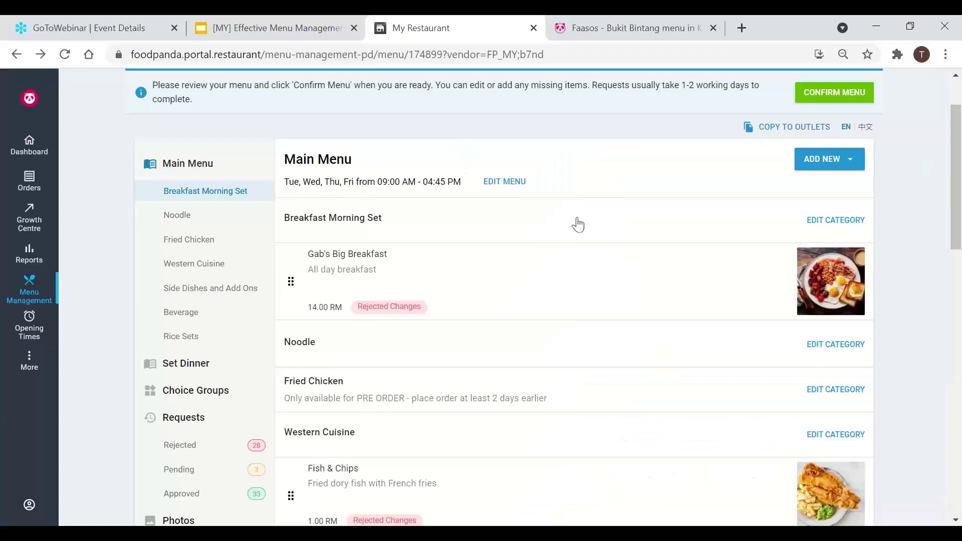
Step: Move Rice Sets to the top of the category order and save it
click(836, 223)
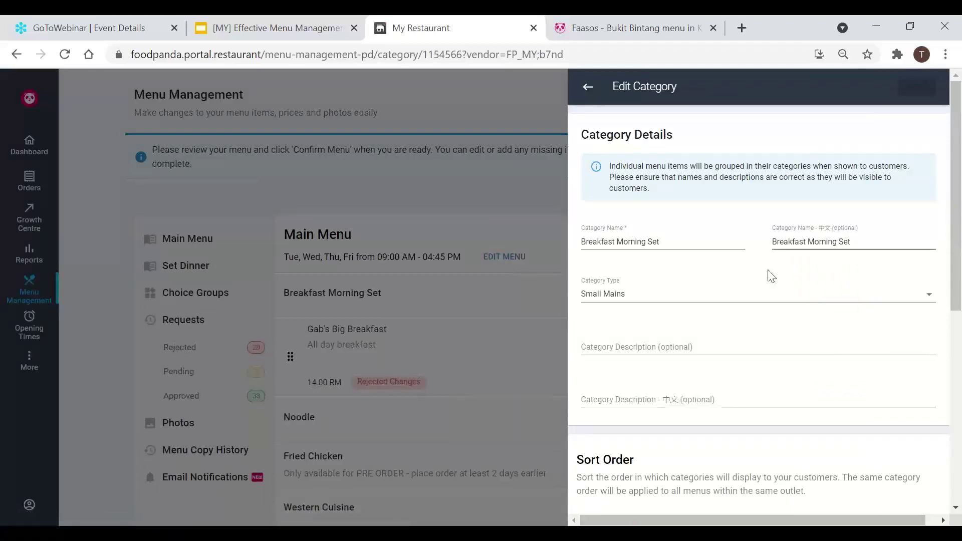
scroll(682, 331, down, 5)
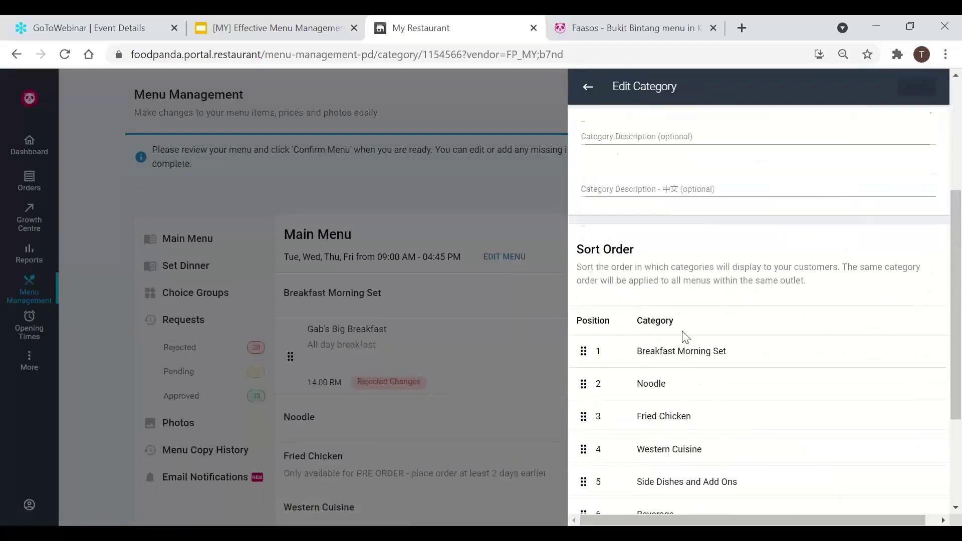
scroll(677, 329, down, 2)
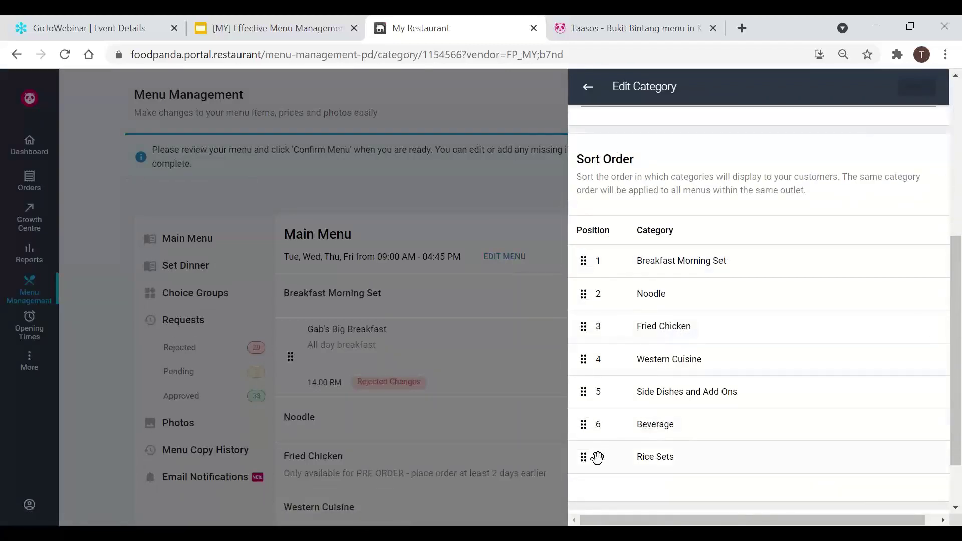
drag(601, 456, 604, 258)
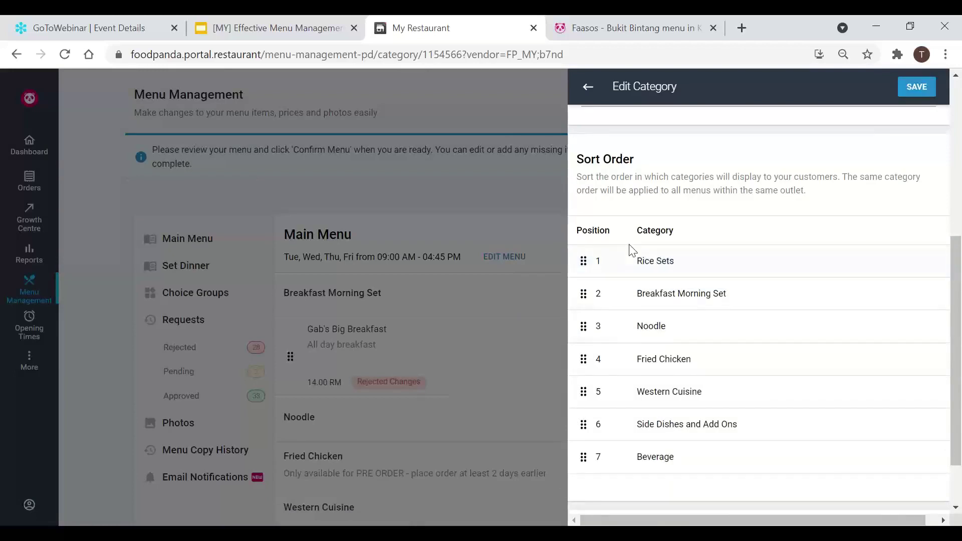
click(917, 87)
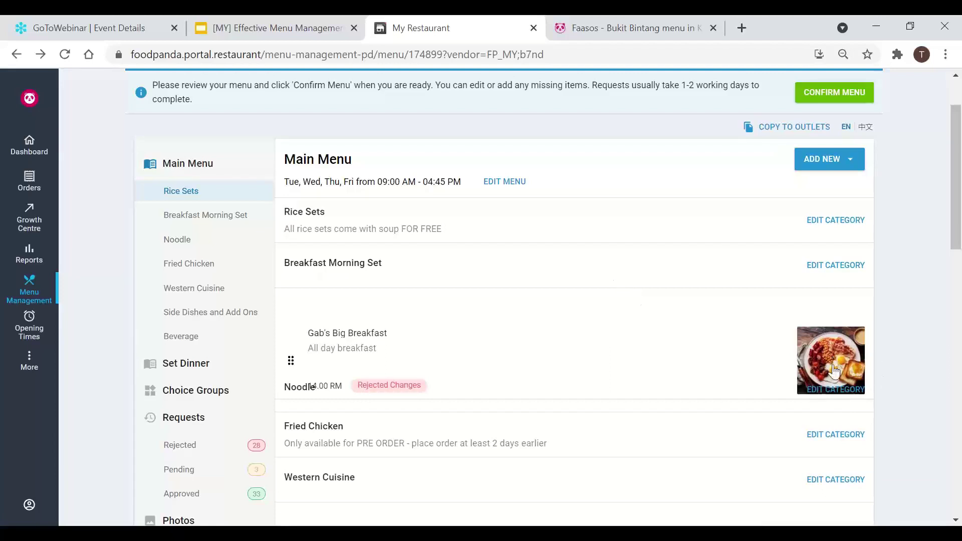
Step: Open Gab's Big Breakfast in Edit Item and bring up its Item Details
click(408, 344)
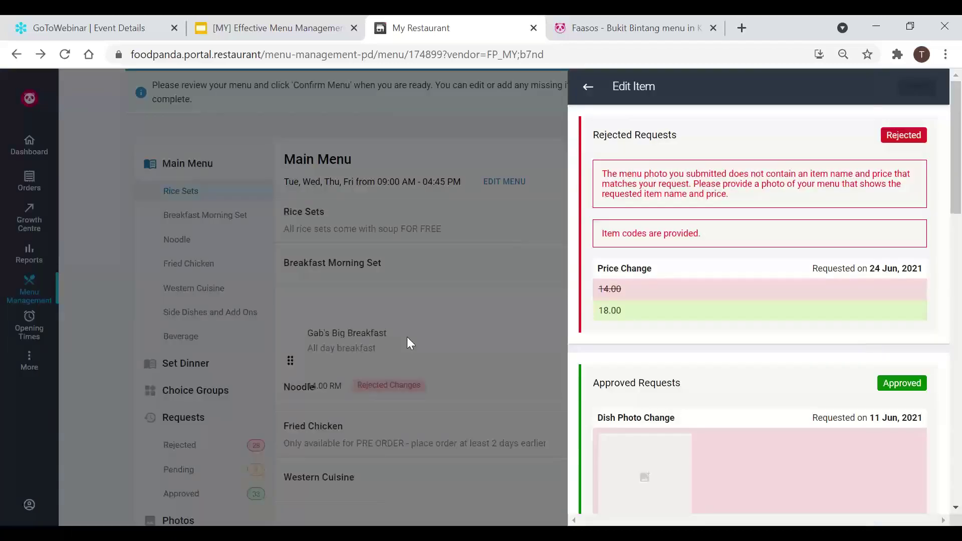
scroll(871, 357, down, 10)
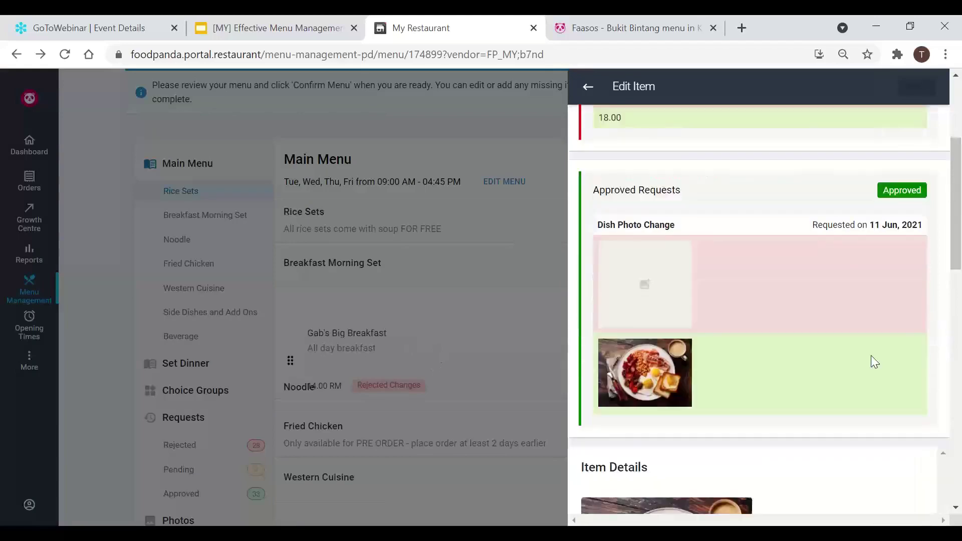
scroll(872, 356, down, 2)
scroll(872, 357, up, 2)
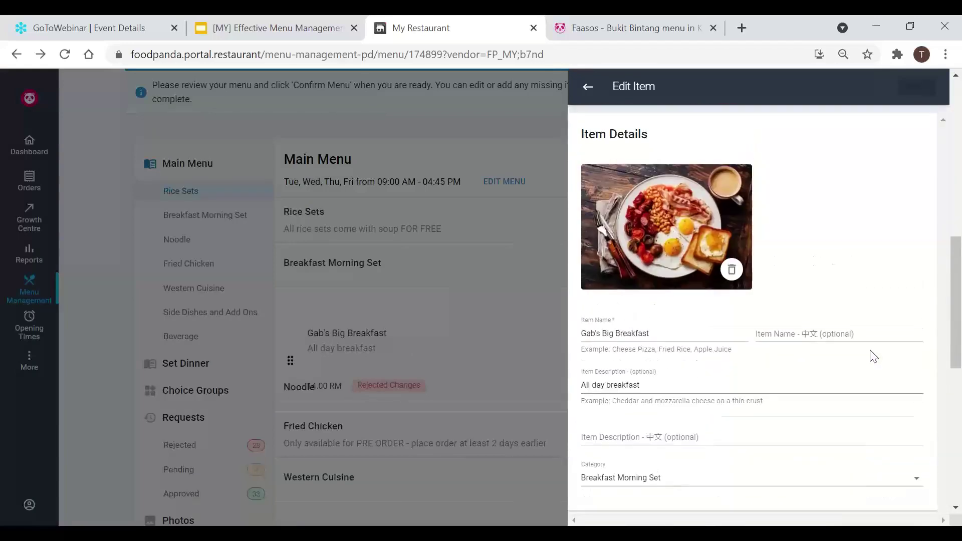
Step: Delete Gab's Big Breakfast's current dish photo and save the newly cropped replacement
click(732, 271)
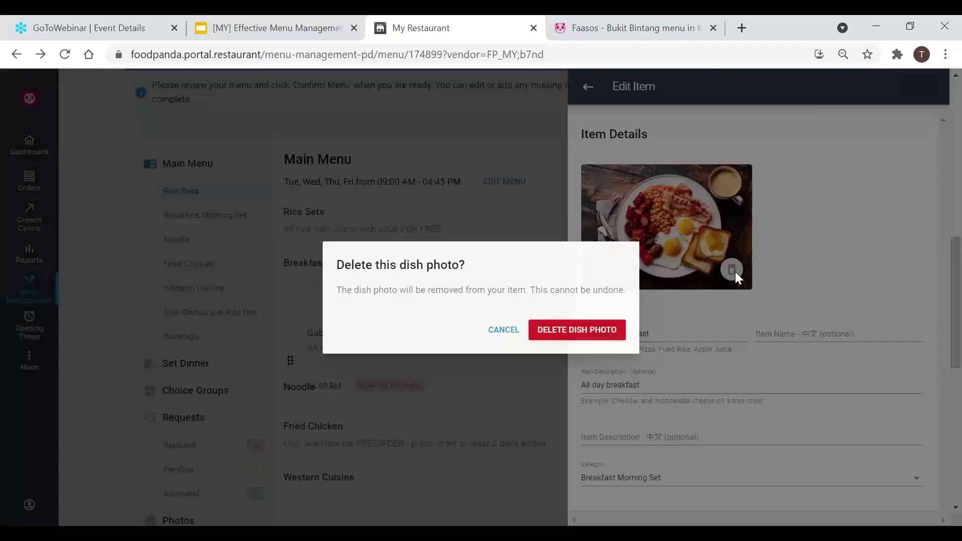
click(607, 333)
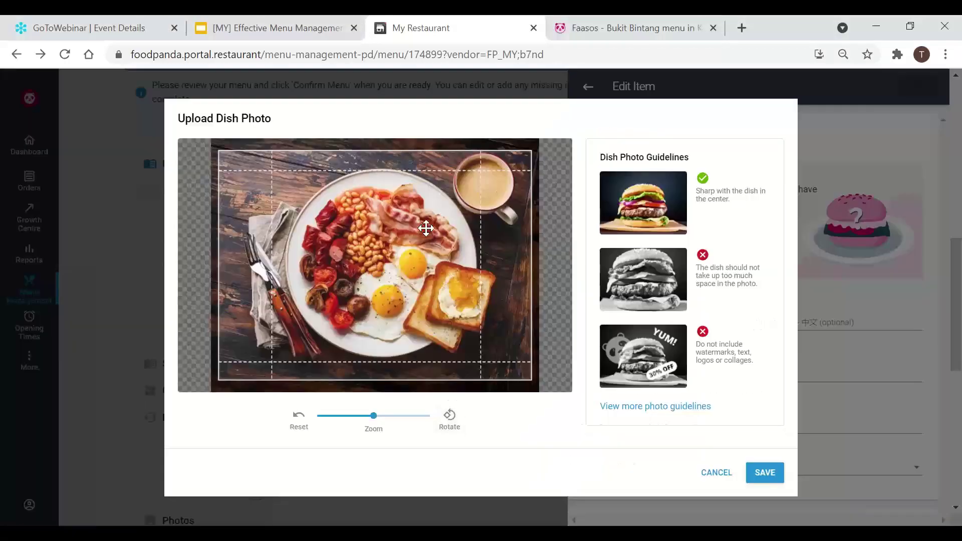
click(765, 476)
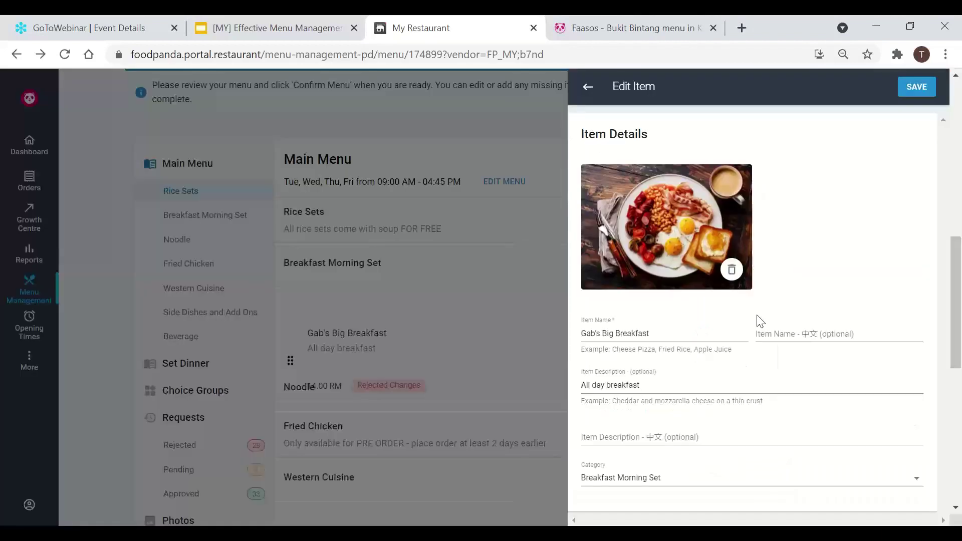
Step: Edit Gab's Big Breakfast's price field from 14 to 14.50 and save the item
scroll(749, 335, down, 4)
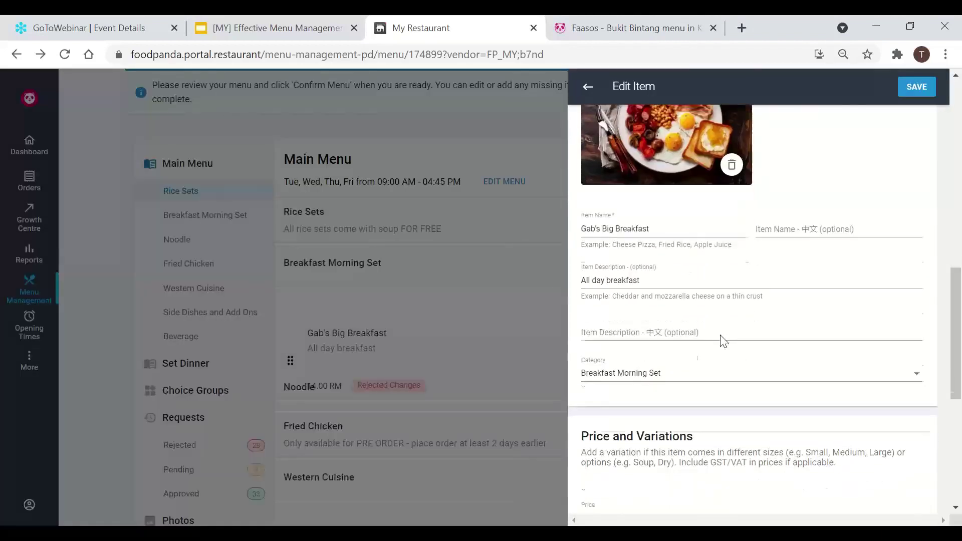
scroll(714, 330, up, 1)
drag(659, 184, 558, 188)
click(691, 179)
scroll(693, 176, down, 5)
click(607, 252)
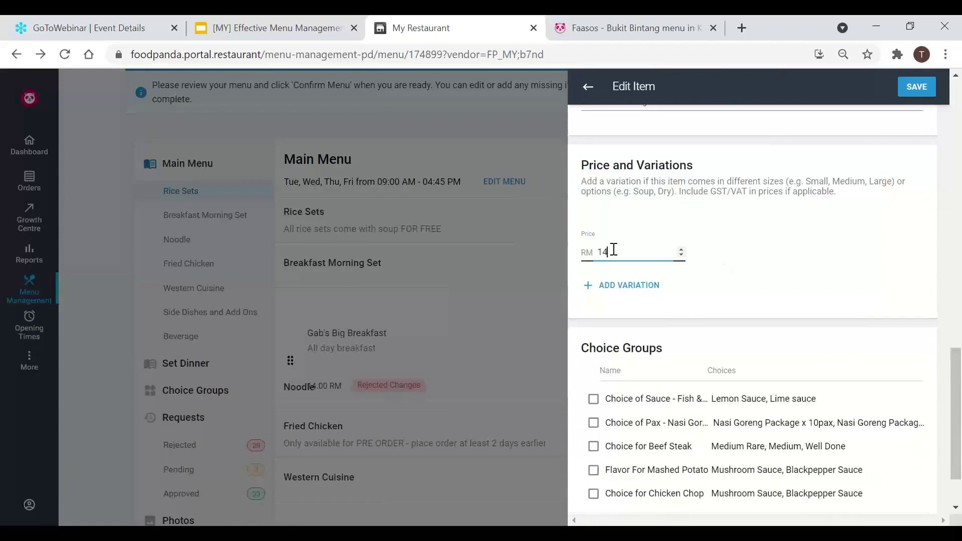
key(BackSpace)
text(4.50)
click(772, 268)
scroll(777, 318, up, 8)
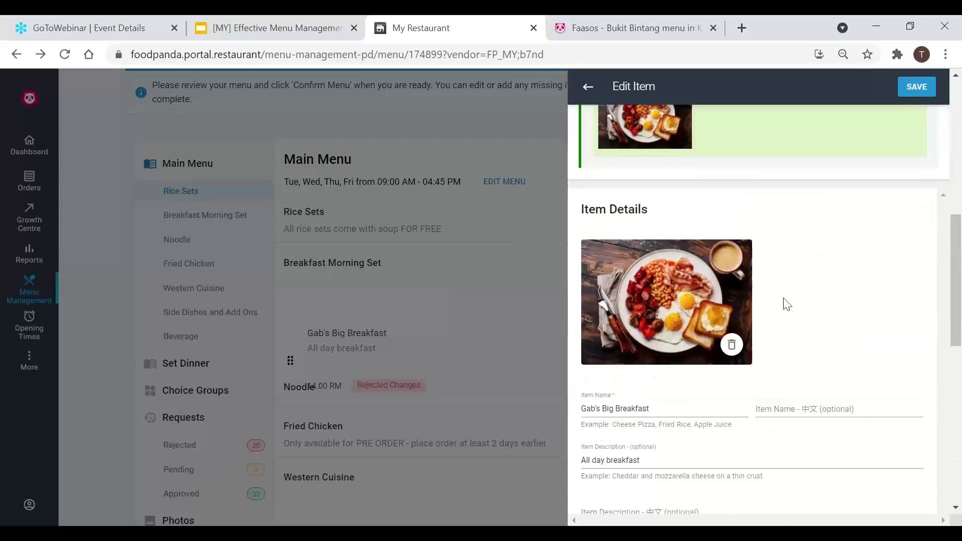
click(904, 90)
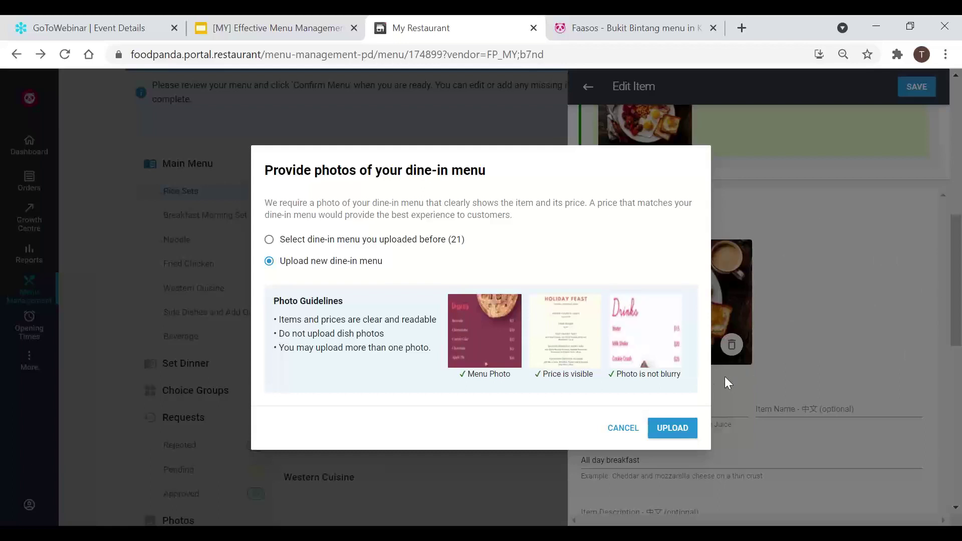
Step: Submit the price change using the first previously uploaded dine-in menu photo
click(360, 240)
click(308, 282)
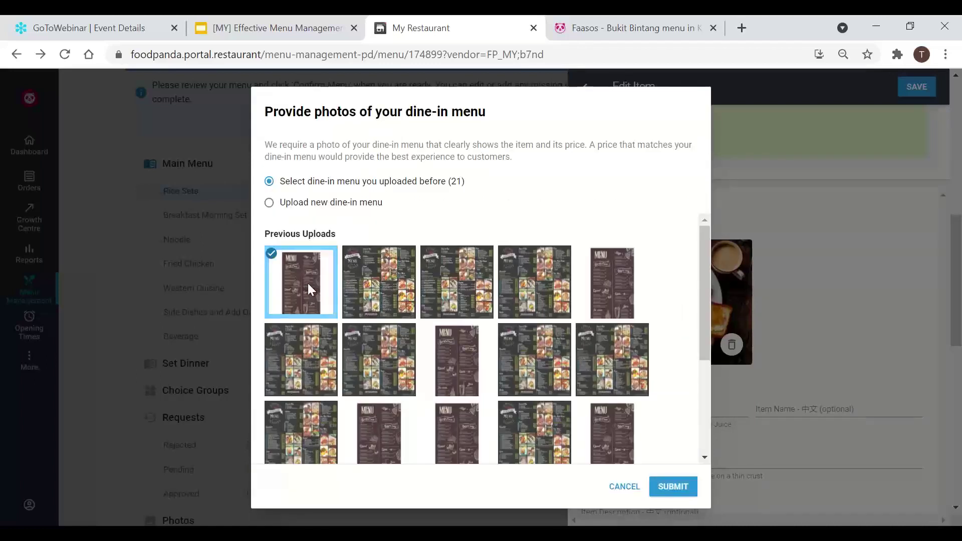
click(691, 487)
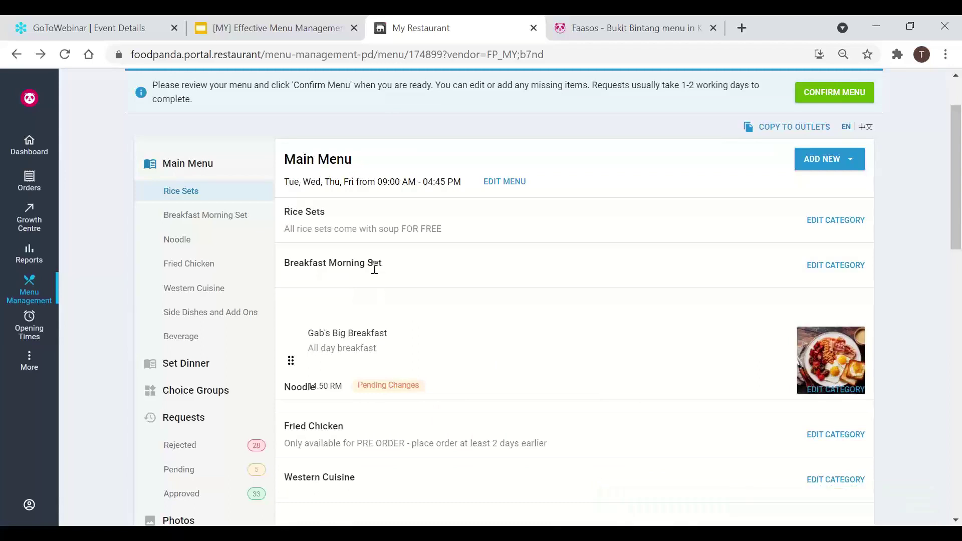
scroll(375, 270, down, 3)
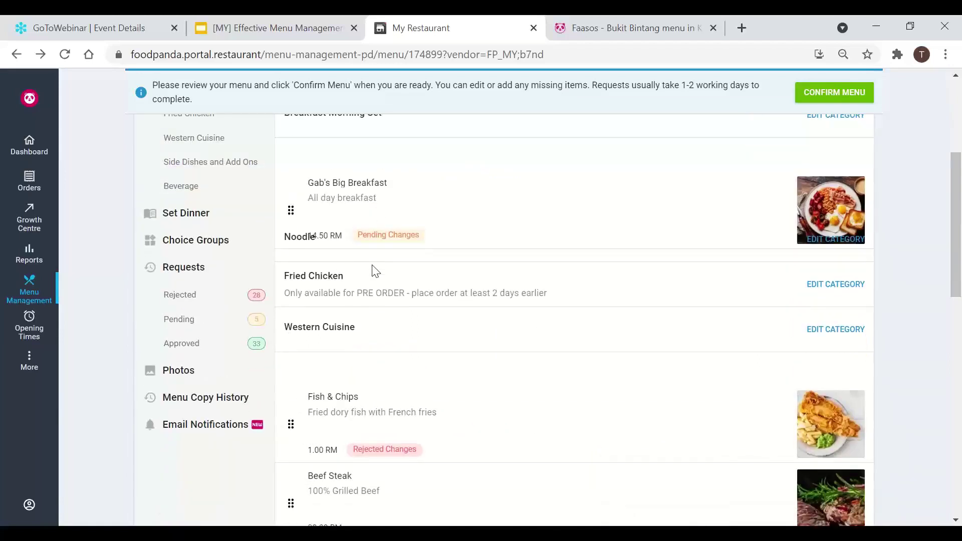
scroll(375, 271, down, 6)
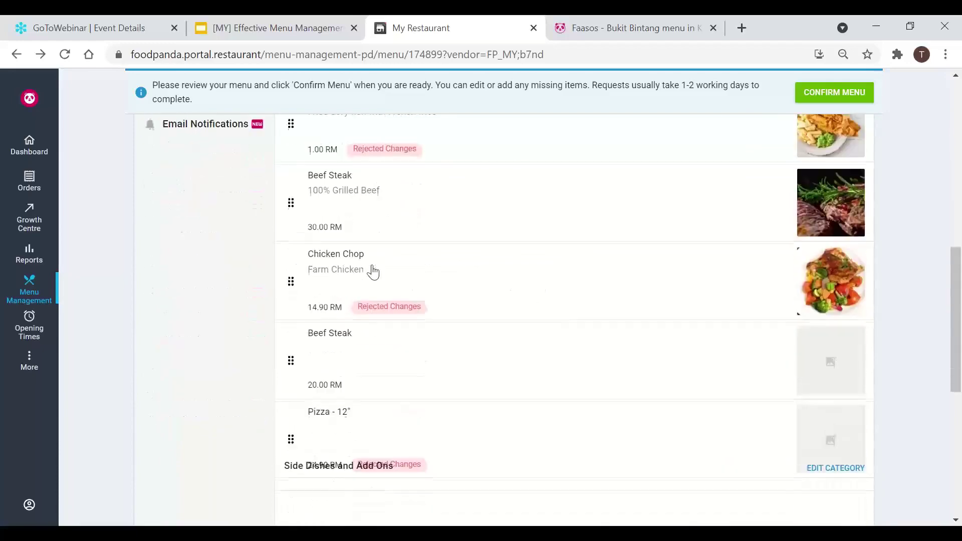
scroll(374, 271, down, 2)
scroll(372, 271, down, 6)
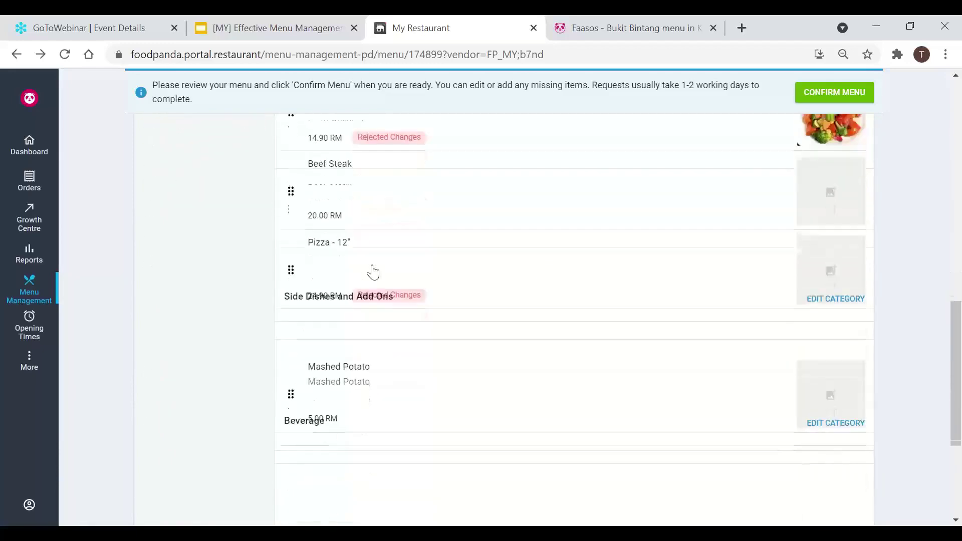
click(475, 182)
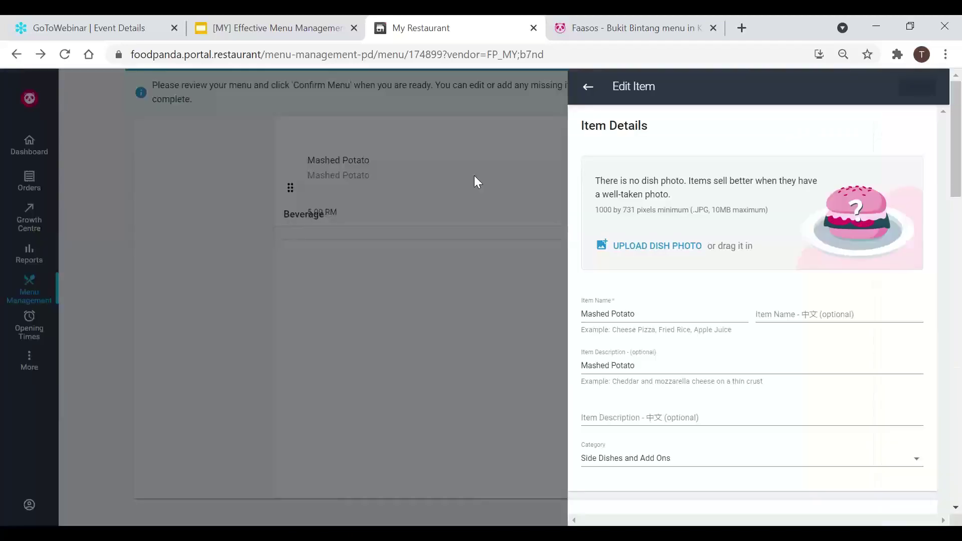
scroll(793, 348, down, 15)
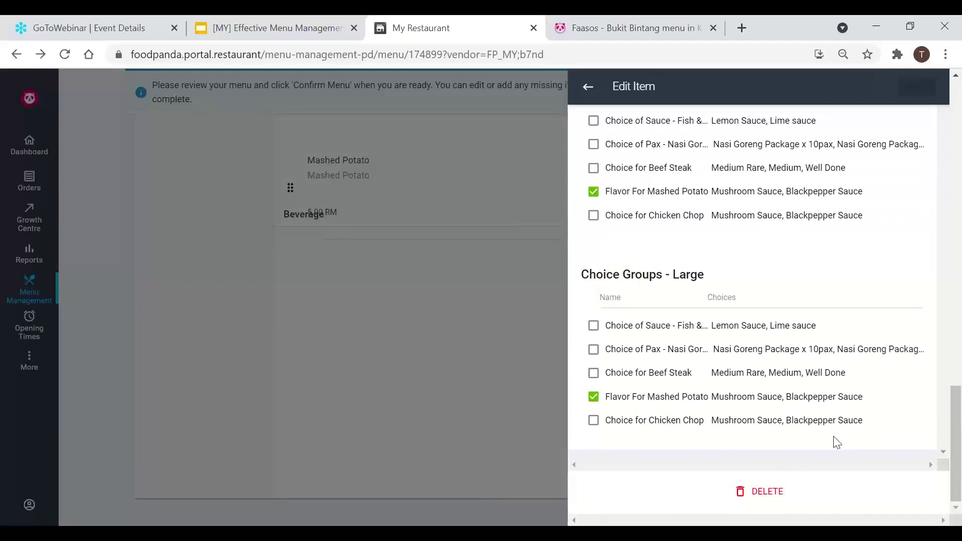
click(335, 312)
scroll(336, 312, up, 8)
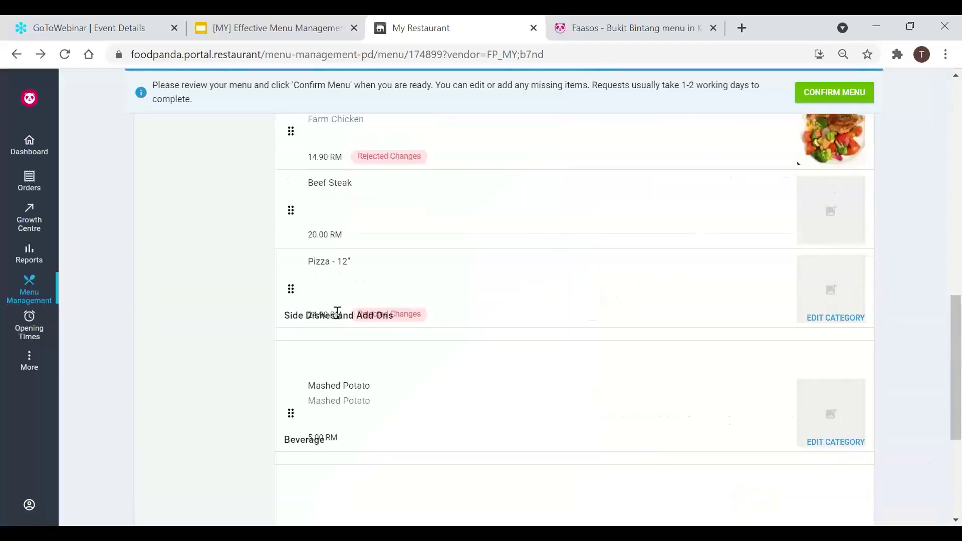
scroll(337, 318, up, 6)
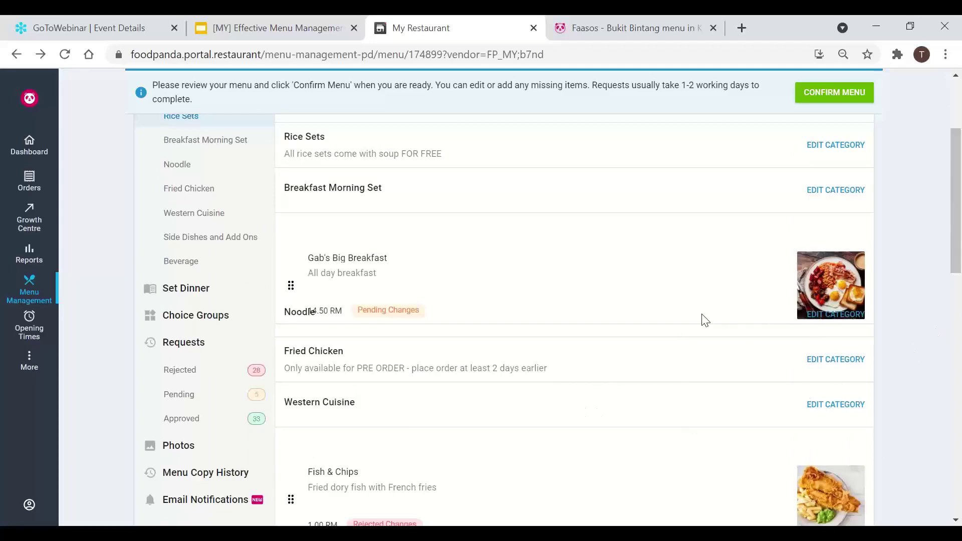
scroll(704, 321, up, 3)
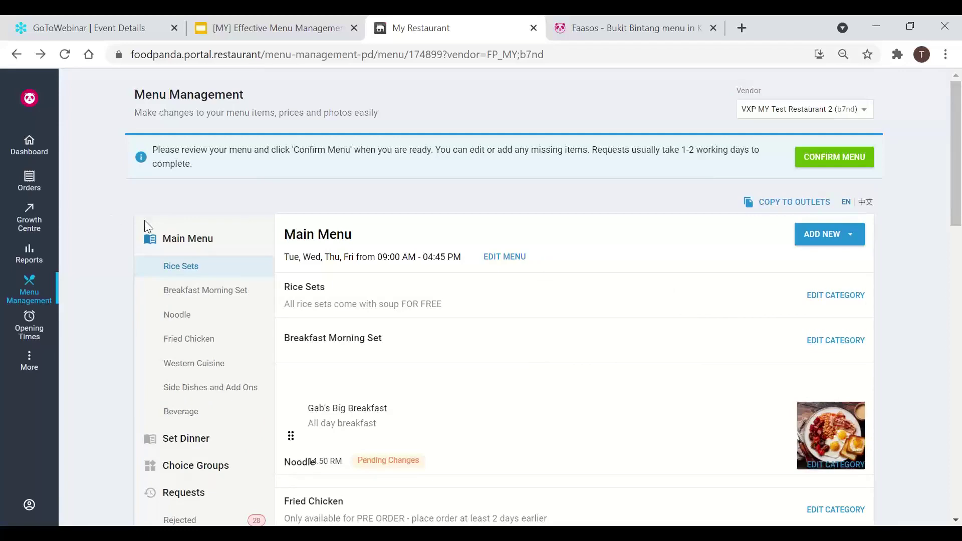
scroll(99, 233, down, 3)
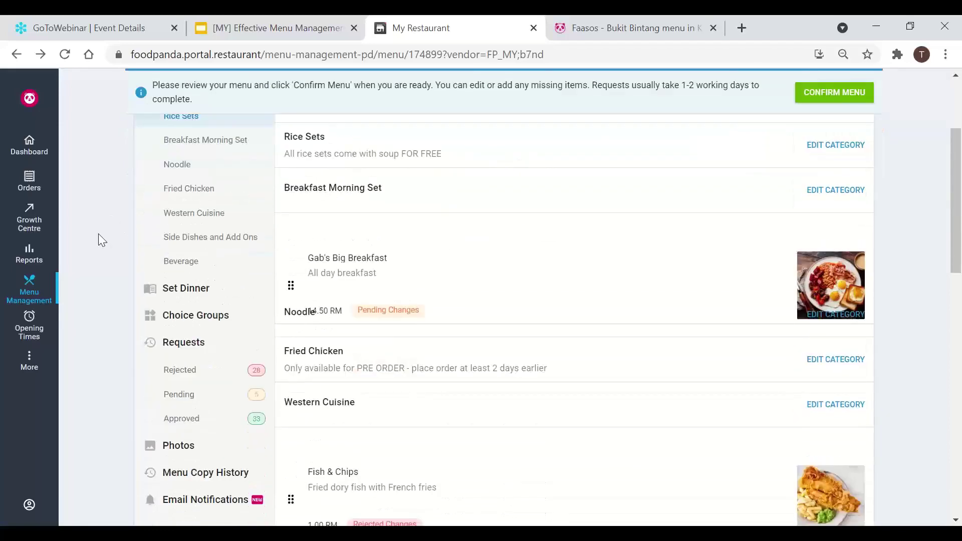
Step: Go to Choice Groups, start a new choice group and focus its Name field
click(200, 319)
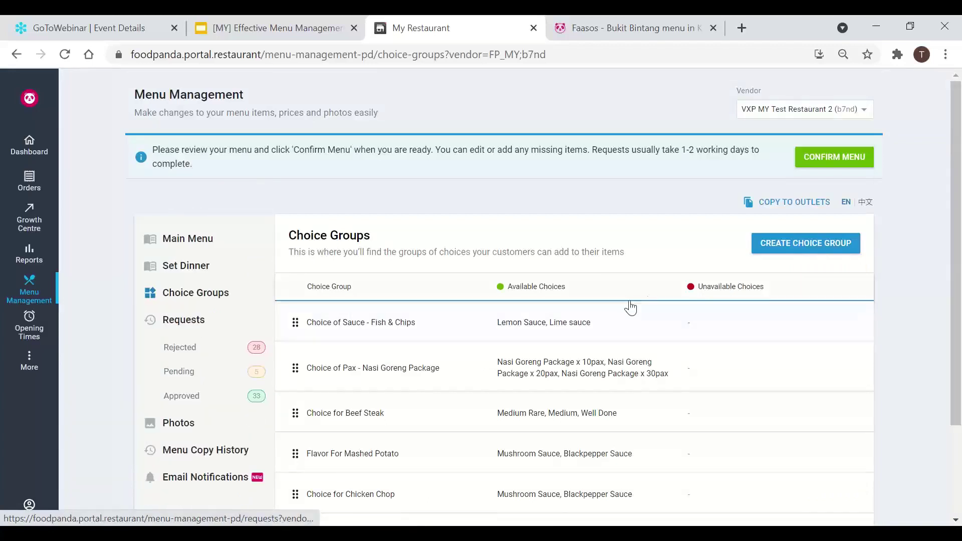
scroll(646, 303, down, 2)
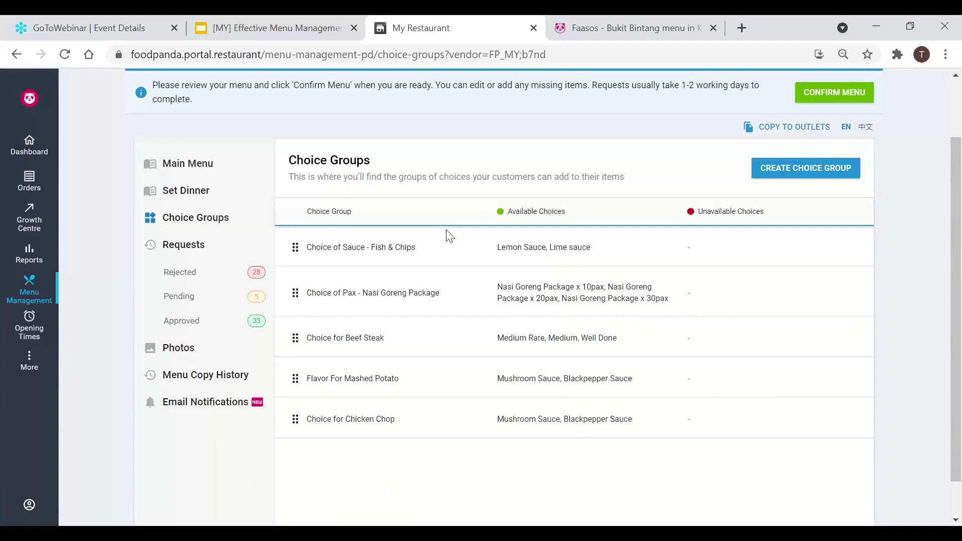
click(836, 177)
click(622, 161)
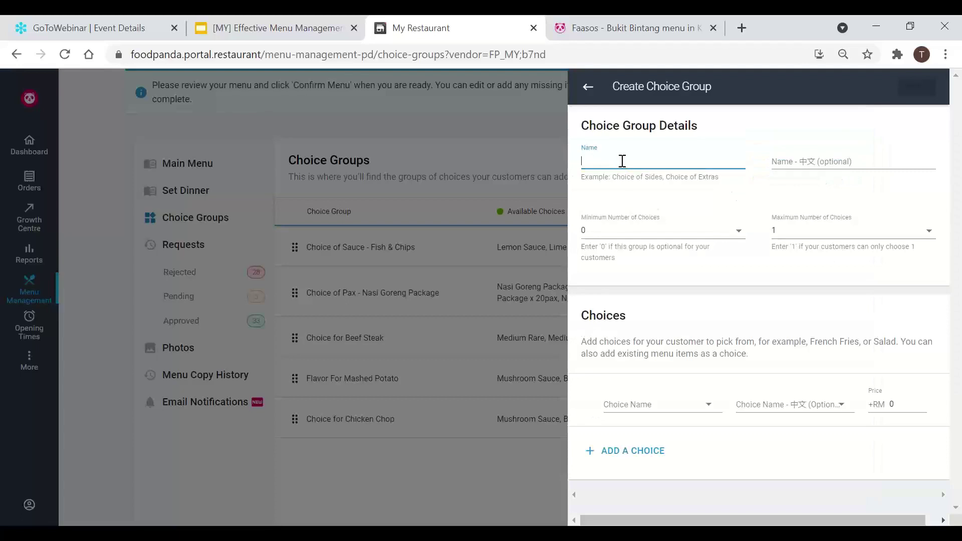
click(599, 27)
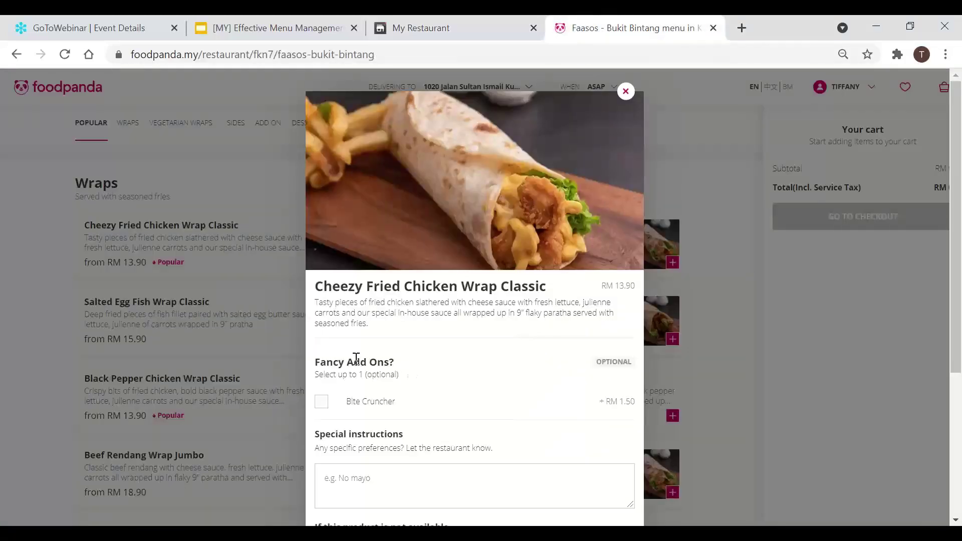
drag(315, 362, 428, 365)
click(430, 367)
click(460, 22)
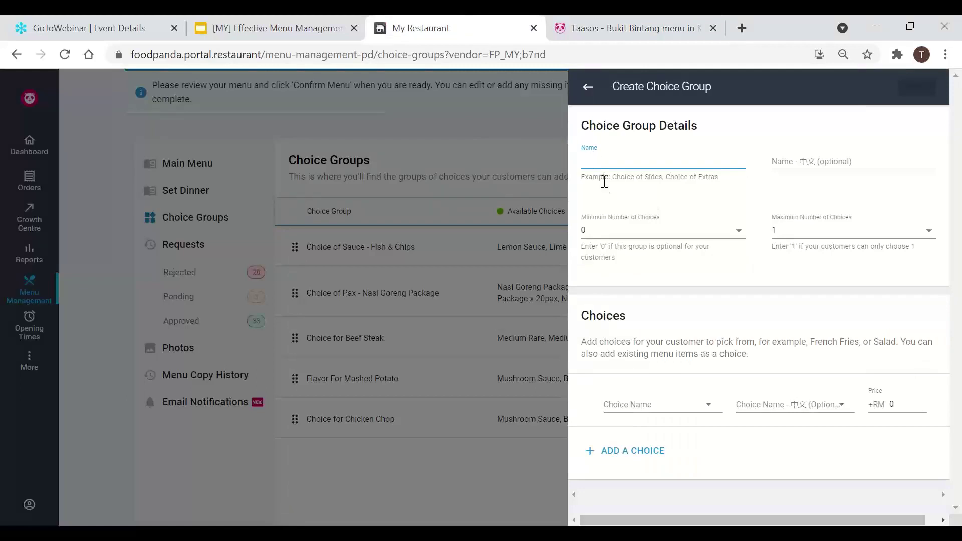
Step: Name the choice group 'Add Ons for Set', leaving the Chinese name empty
text(Add Ons for Set)
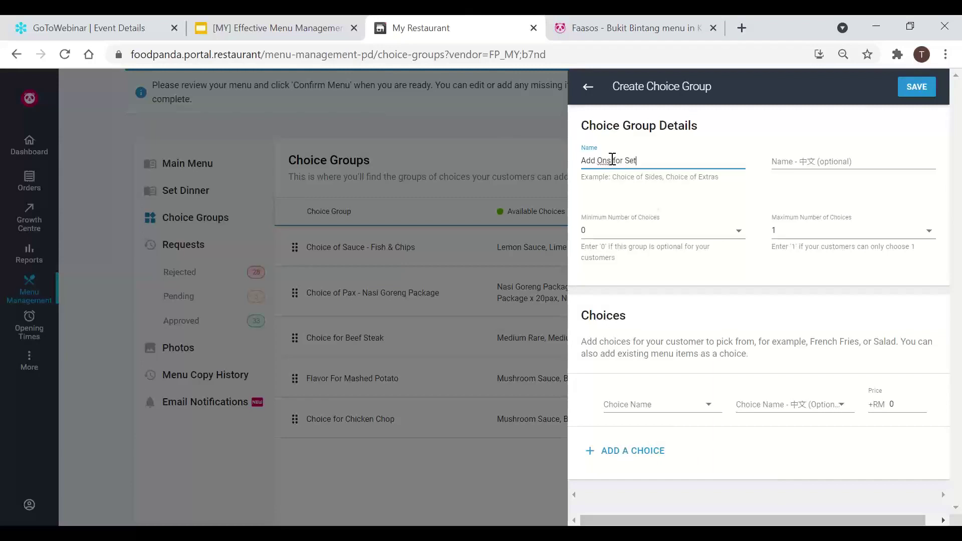
click(781, 159)
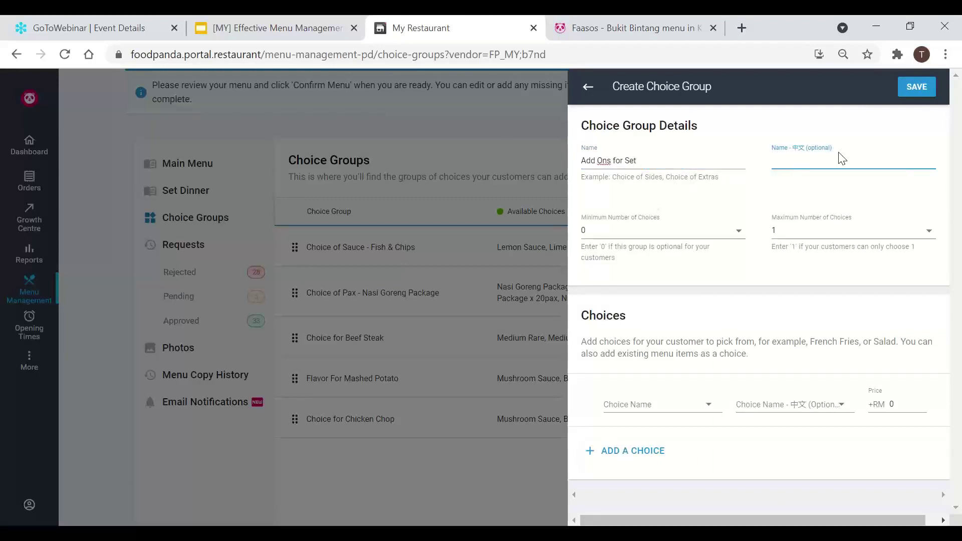
click(690, 326)
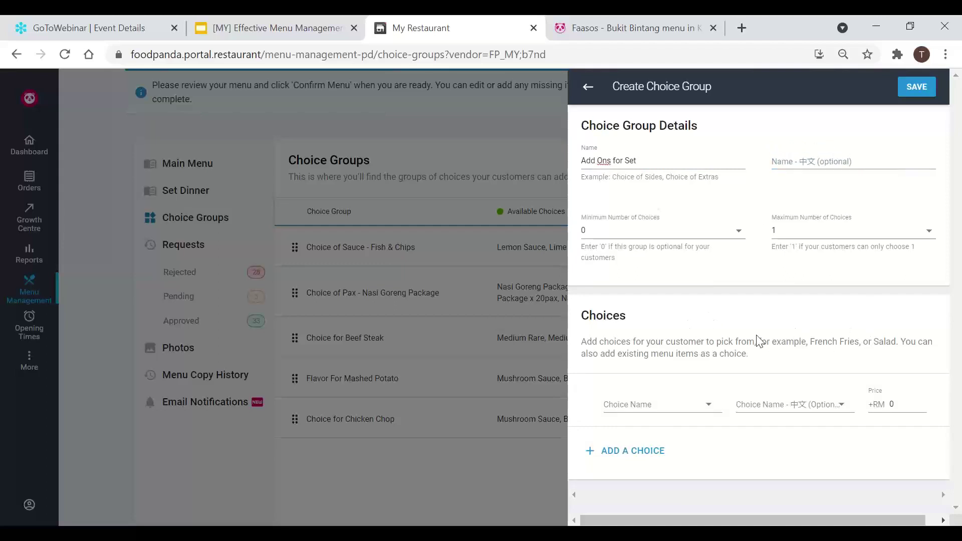
Step: Add the choices Rice at RM 1 and Ayam Rendang at RM 5
click(680, 404)
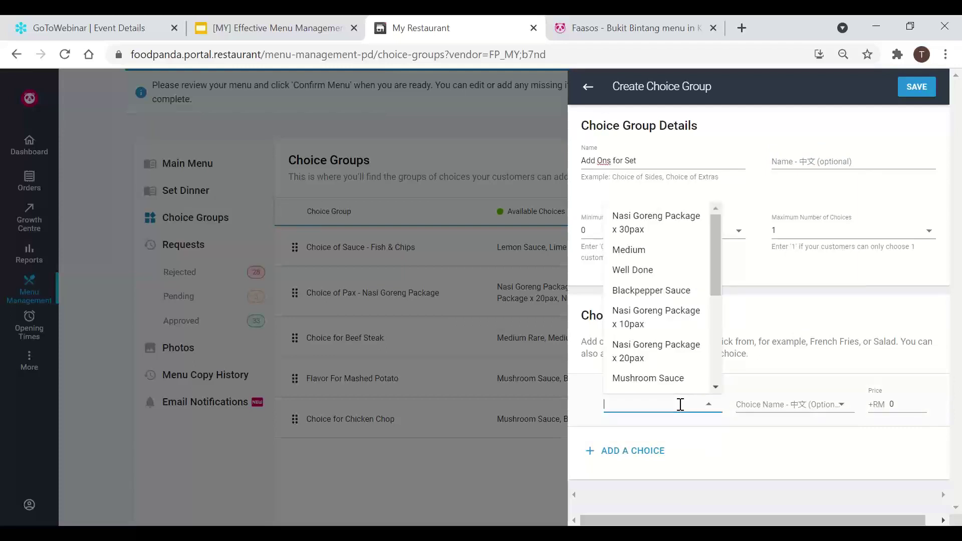
text(Rice)
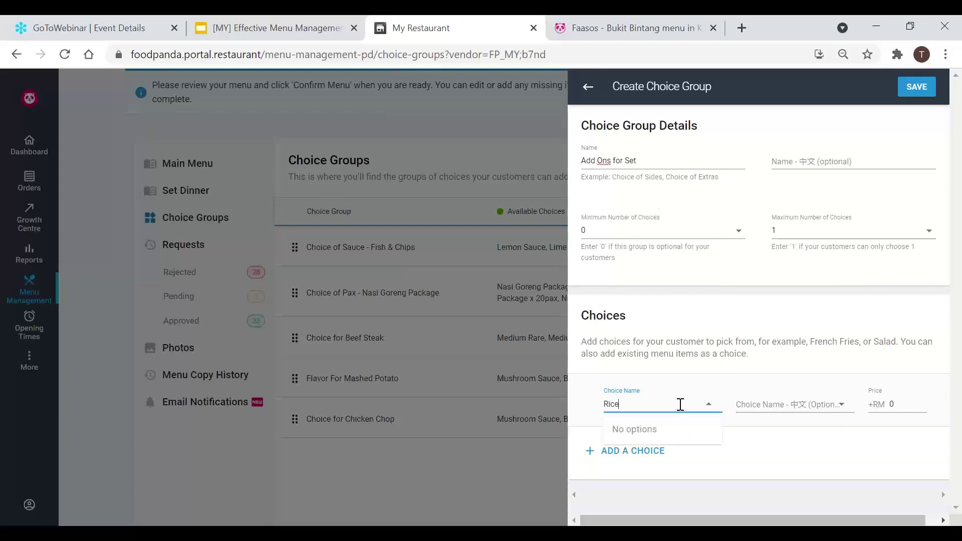
click(900, 406)
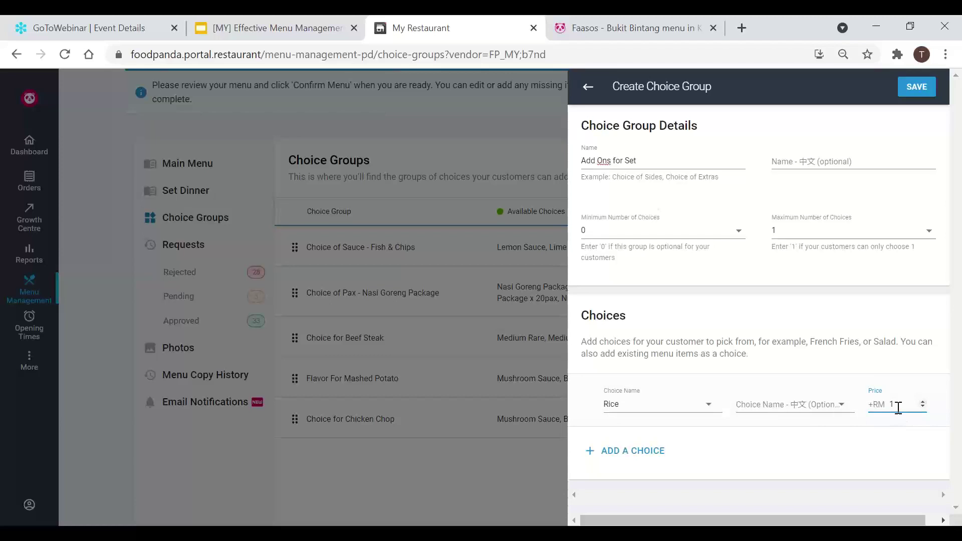
click(630, 451)
click(627, 453)
text(Ayam Rendang)
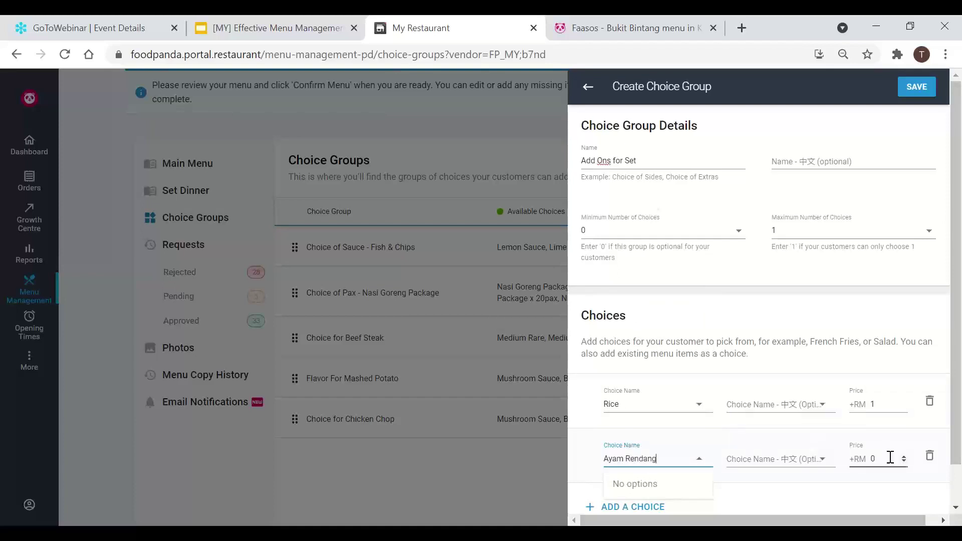
click(880, 458)
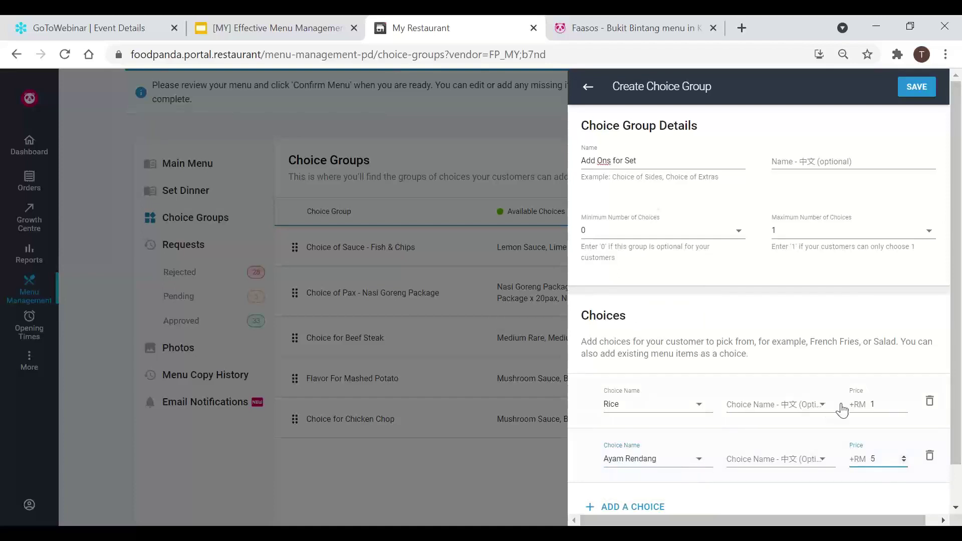
Step: Add a third choice, Ayam Goreng, priced at RM 5
scroll(824, 403, down, 1)
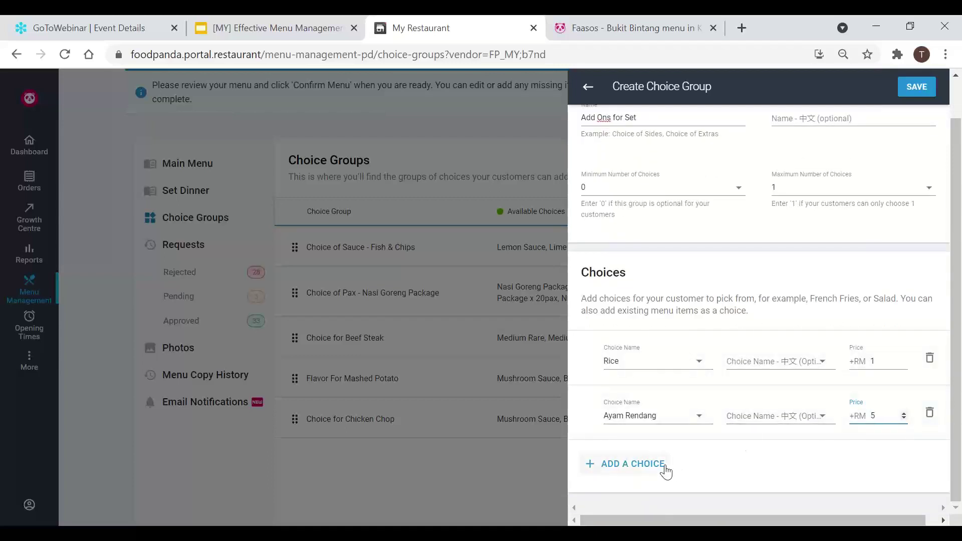
click(630, 464)
click(629, 467)
text(Ayam Goreng)
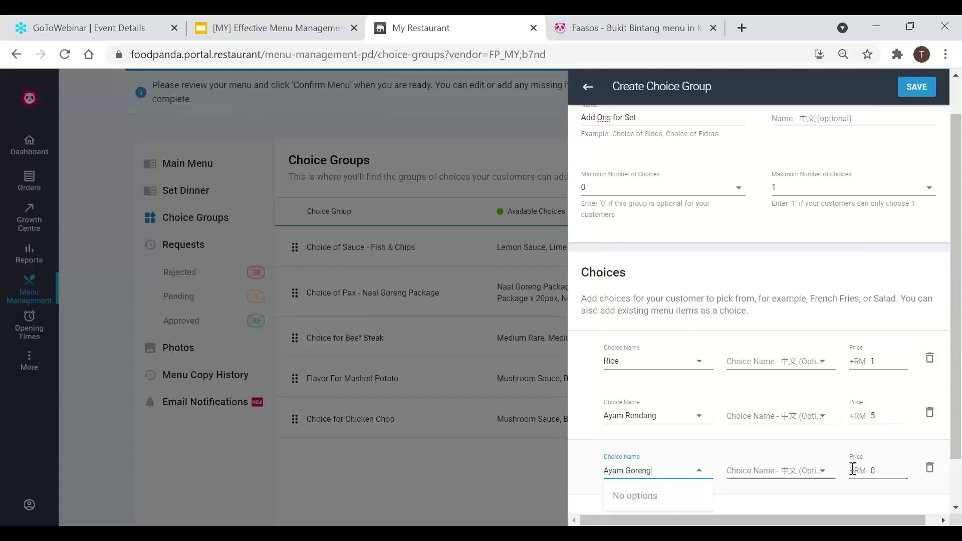
click(878, 470)
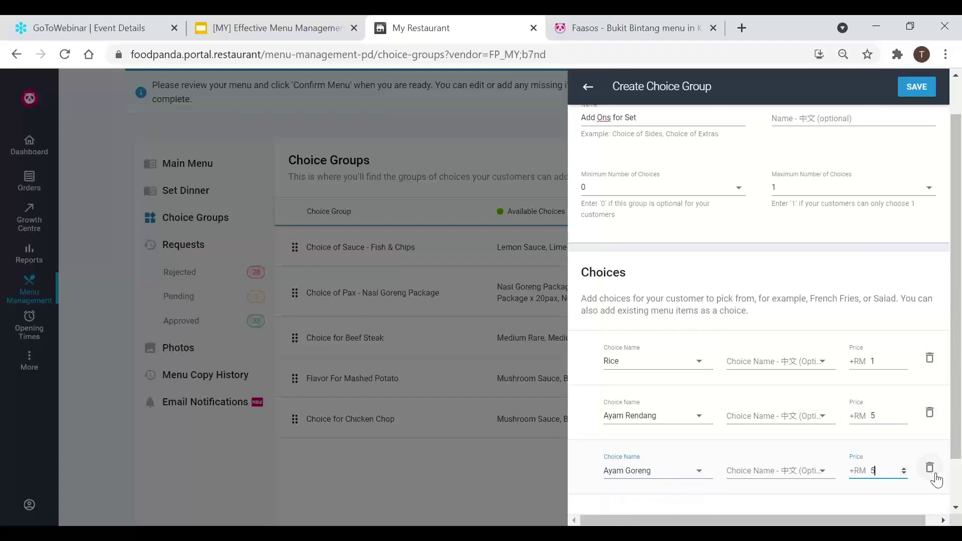
text(5)
click(770, 280)
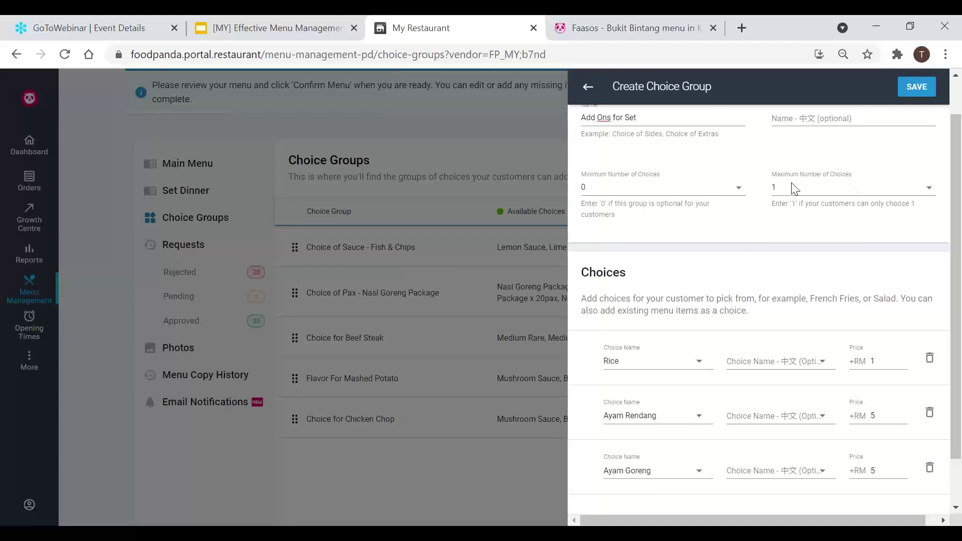
Step: Set Add Ons for Set's choice limits to minimum 0 and maximum 3
click(716, 193)
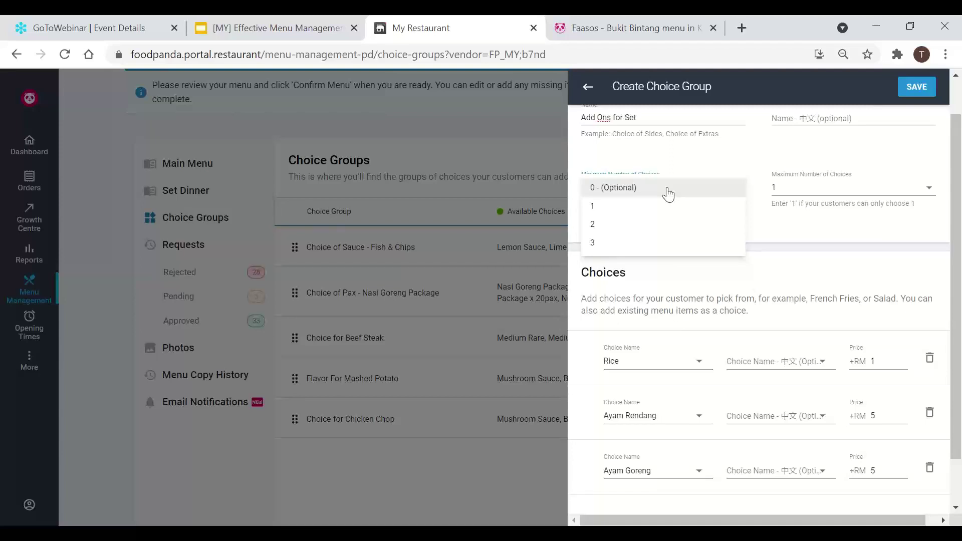
click(622, 189)
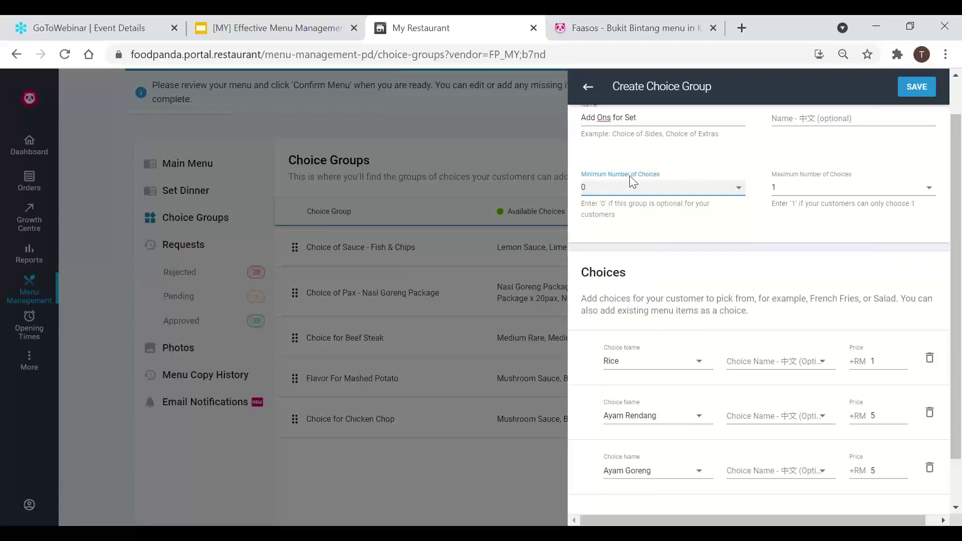
click(825, 190)
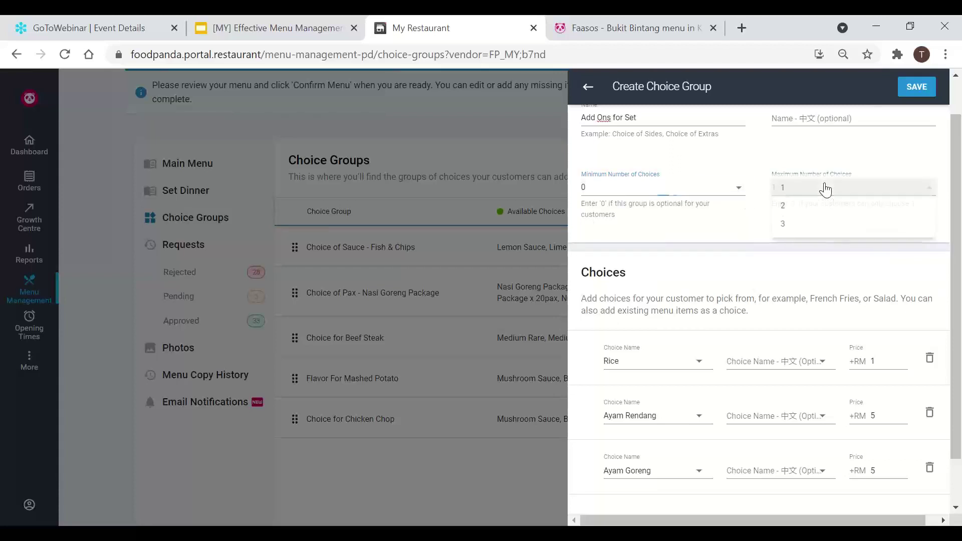
click(799, 230)
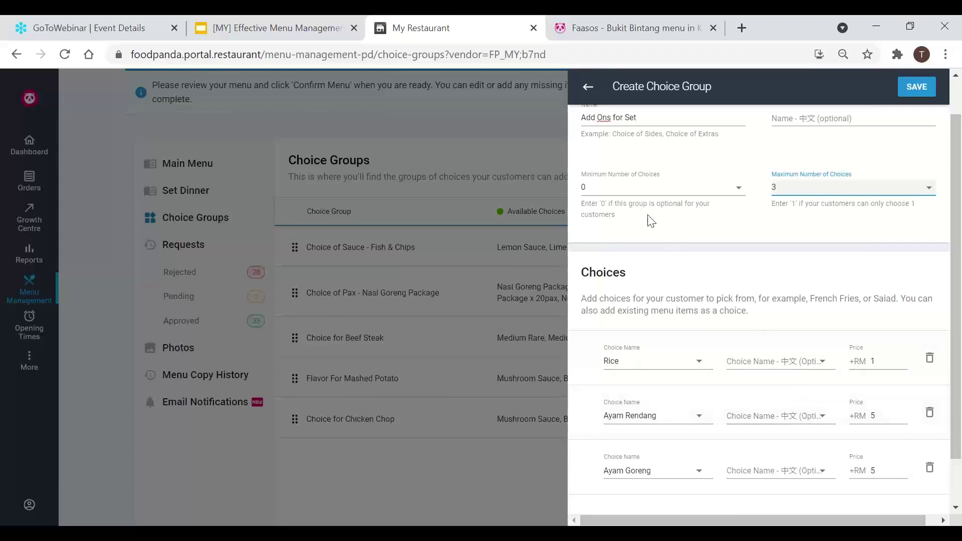
click(623, 193)
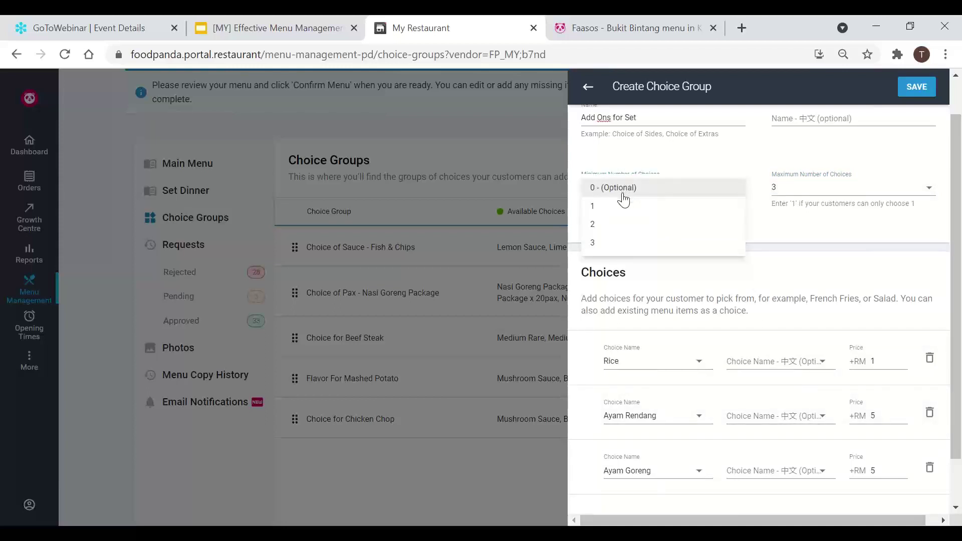
click(623, 207)
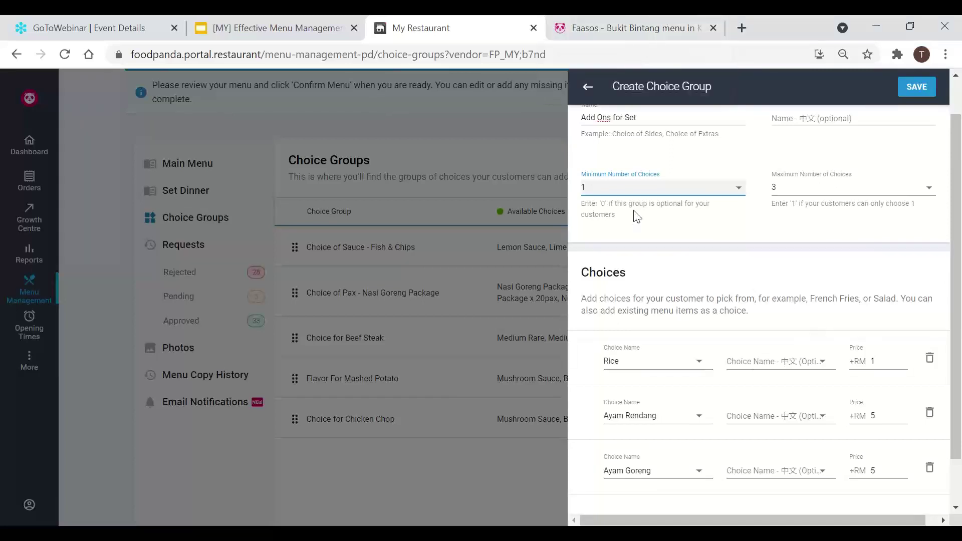
click(727, 191)
click(671, 175)
Step: Save the group and submit it with the first previously uploaded dine-in menu photo
click(915, 88)
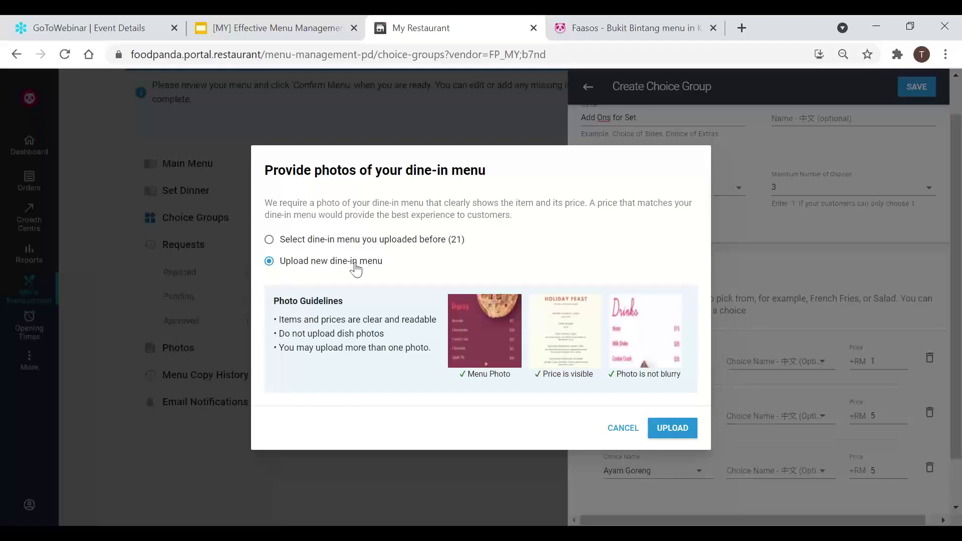
click(382, 244)
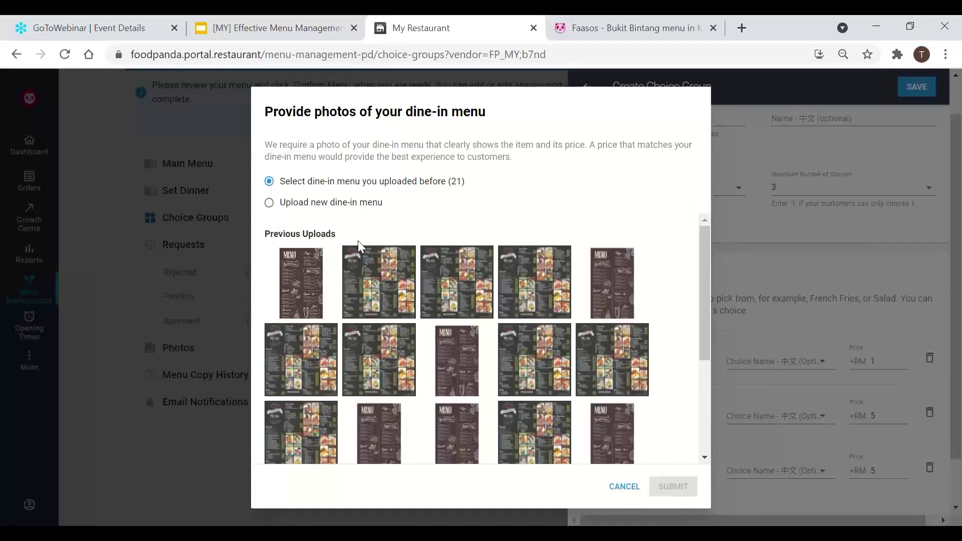
click(290, 308)
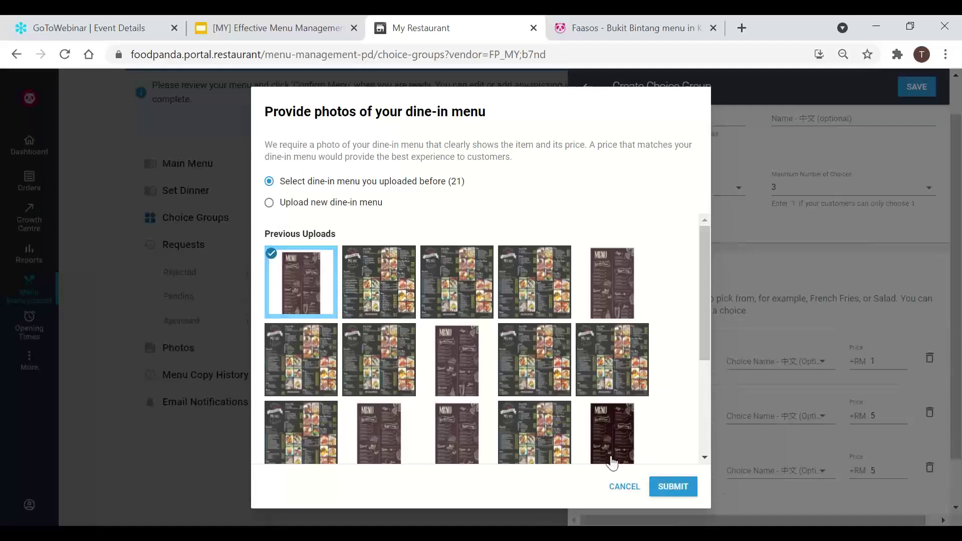
click(673, 487)
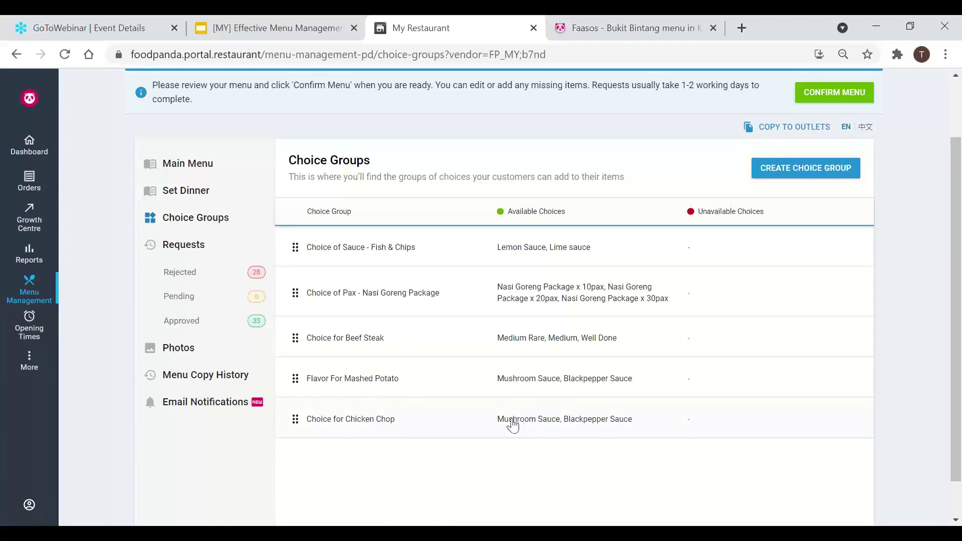
click(200, 166)
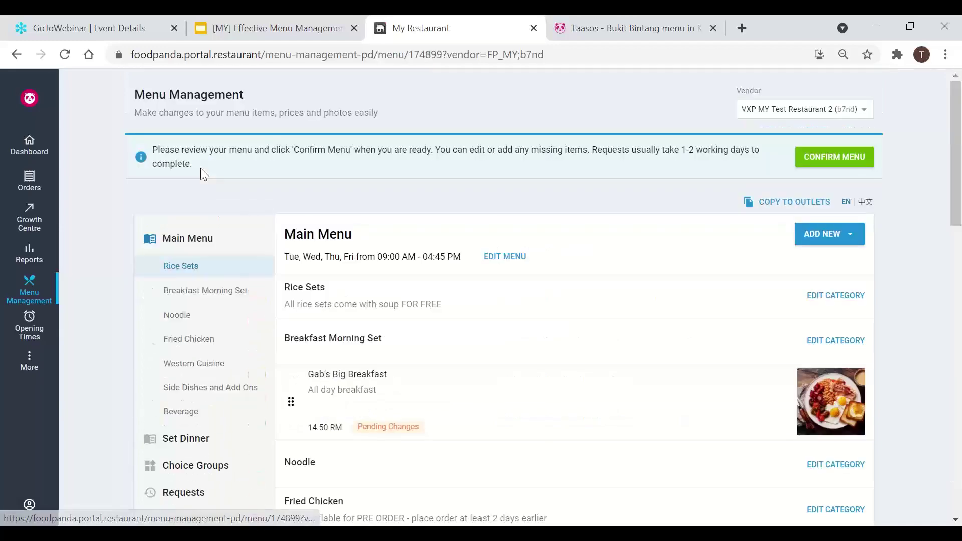
scroll(607, 402, down, 3)
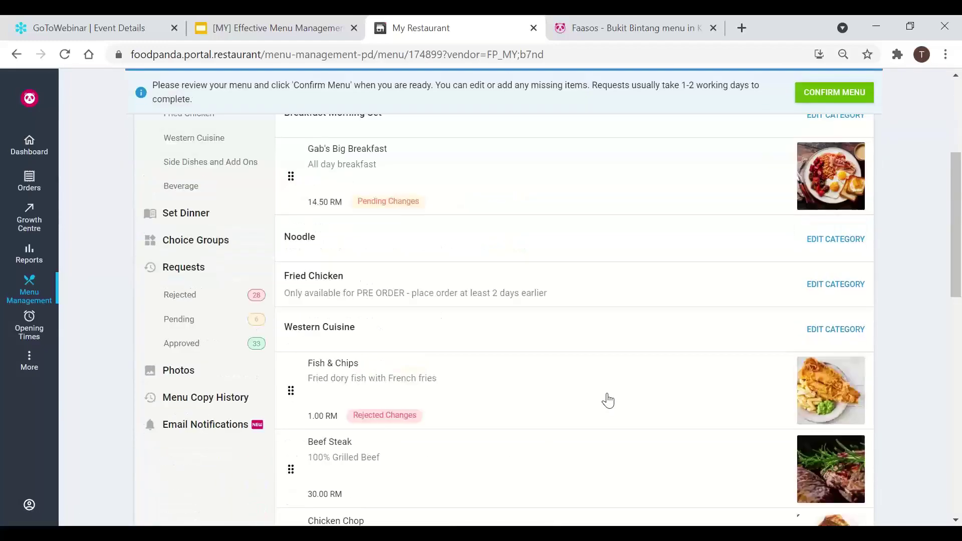
click(696, 324)
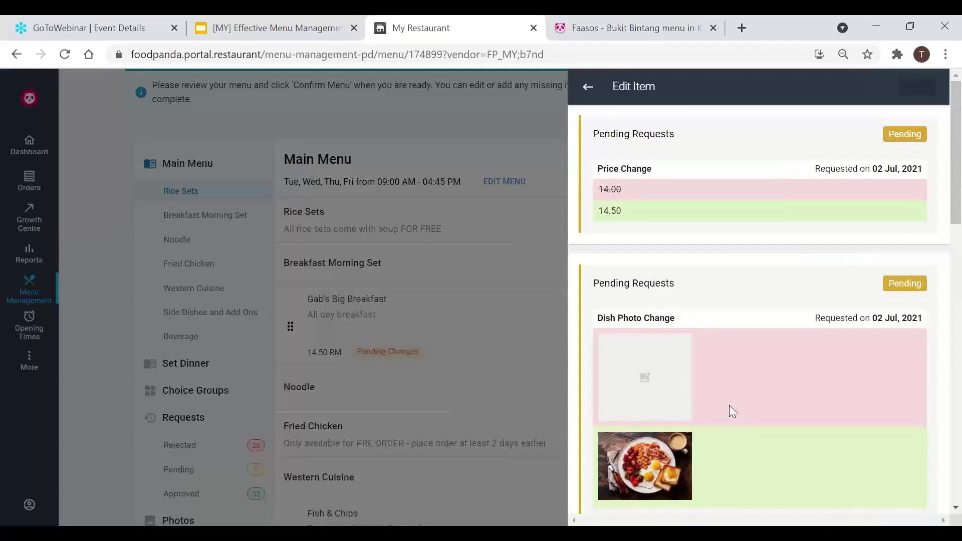
scroll(729, 405, down, 10)
scroll(728, 405, down, 5)
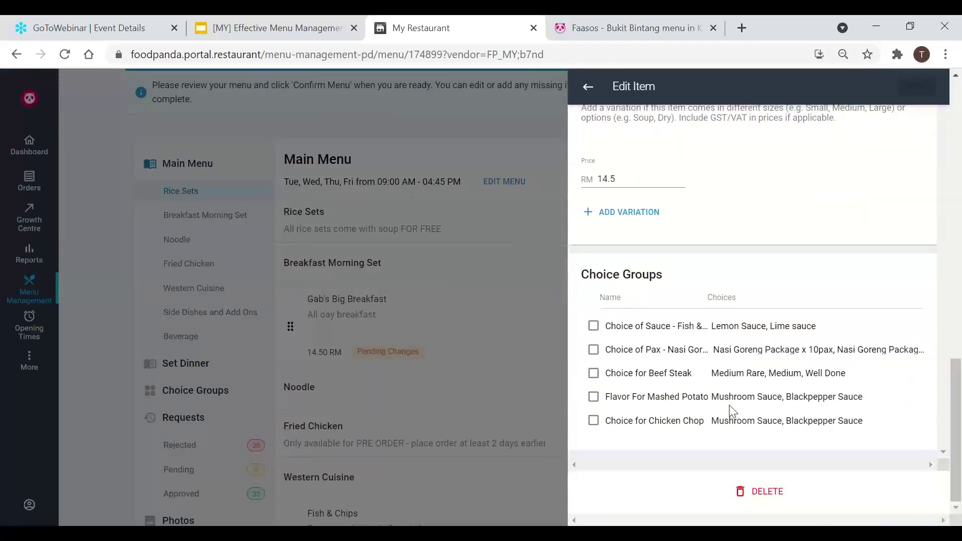
click(593, 350)
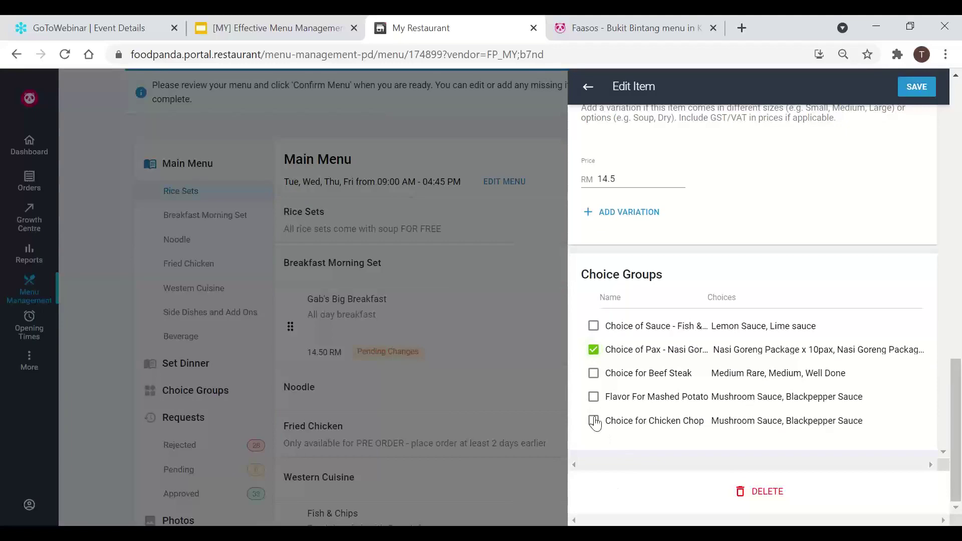
click(587, 87)
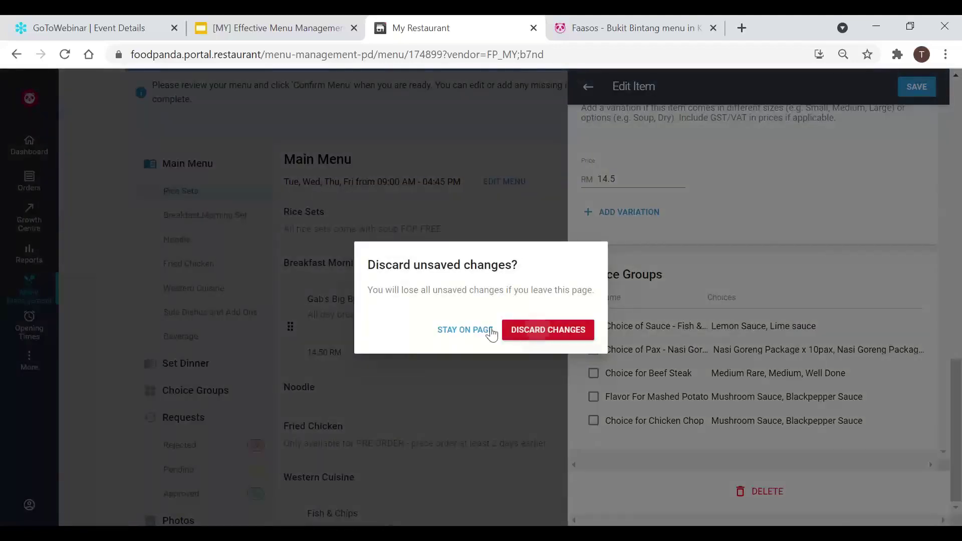
click(540, 332)
click(186, 397)
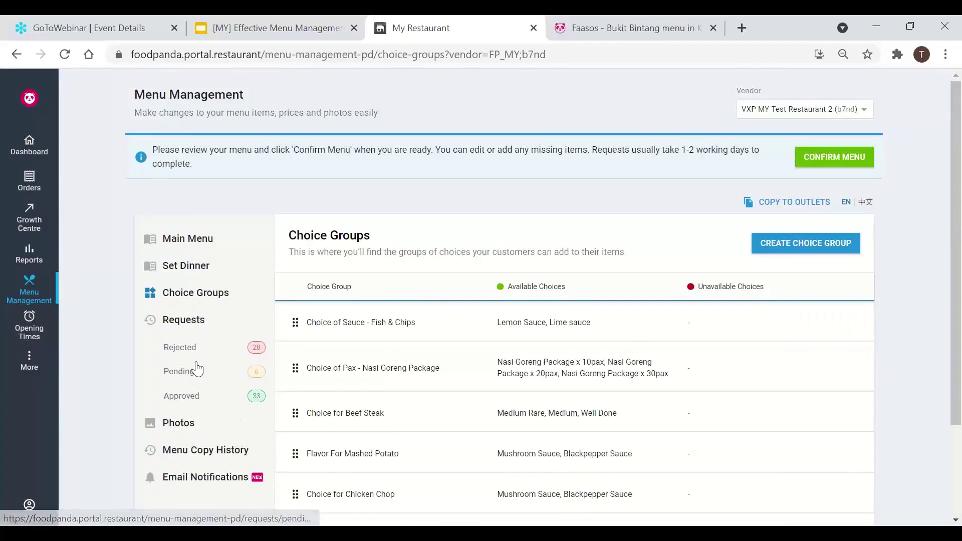
Step: Drag Choice for Chicken Chop above Flavor For Mashed Potato, then check Mashed Potato's details
scroll(193, 365, down, 2)
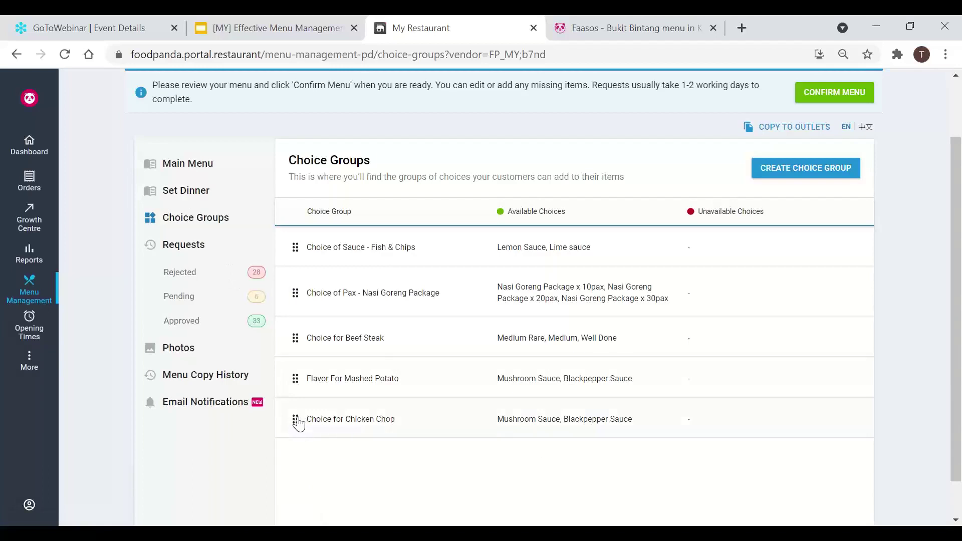
drag(295, 401, 325, 339)
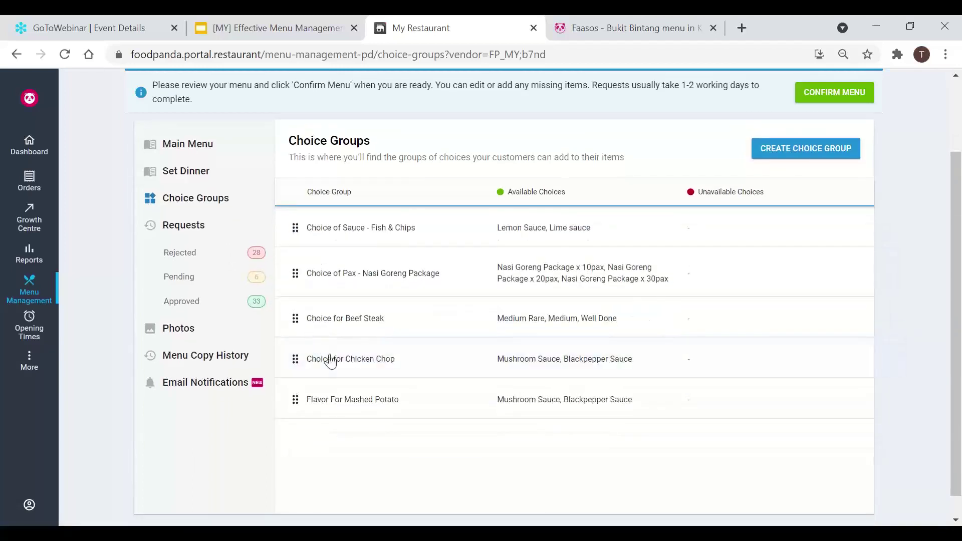
click(394, 398)
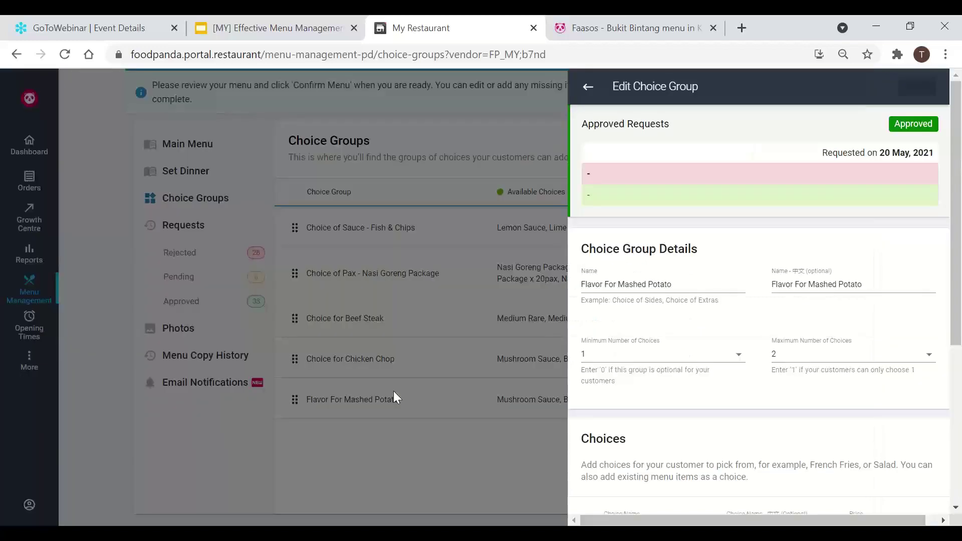
click(395, 399)
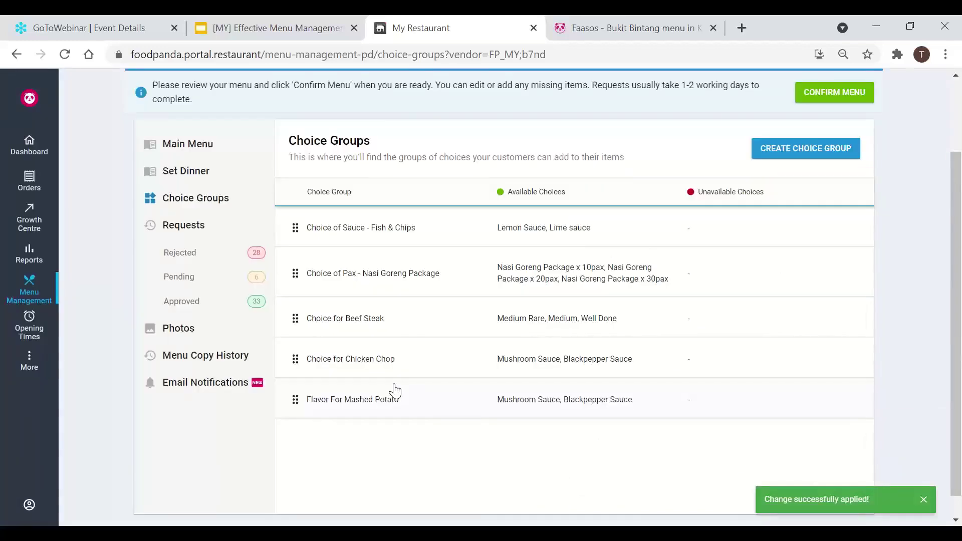
click(402, 393)
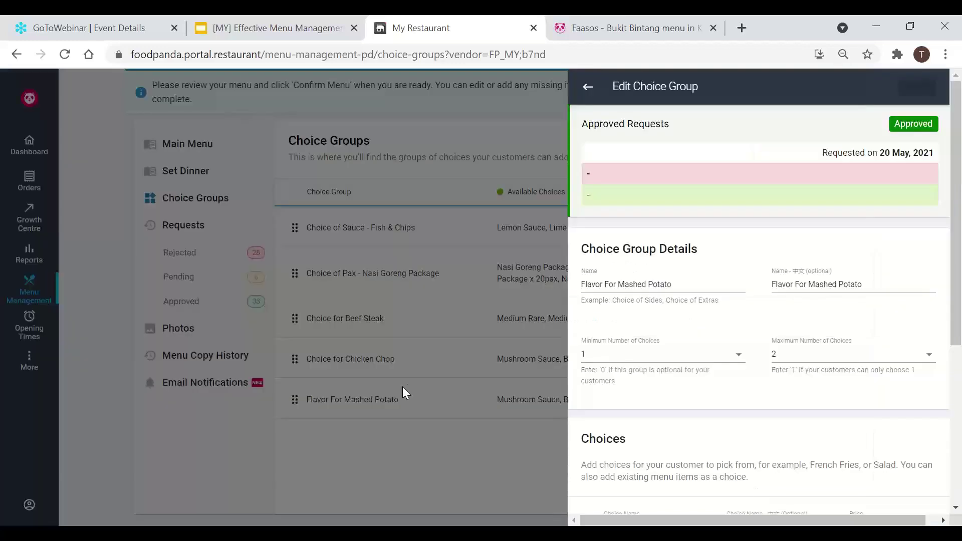
scroll(746, 316, down, 1)
scroll(746, 317, down, 5)
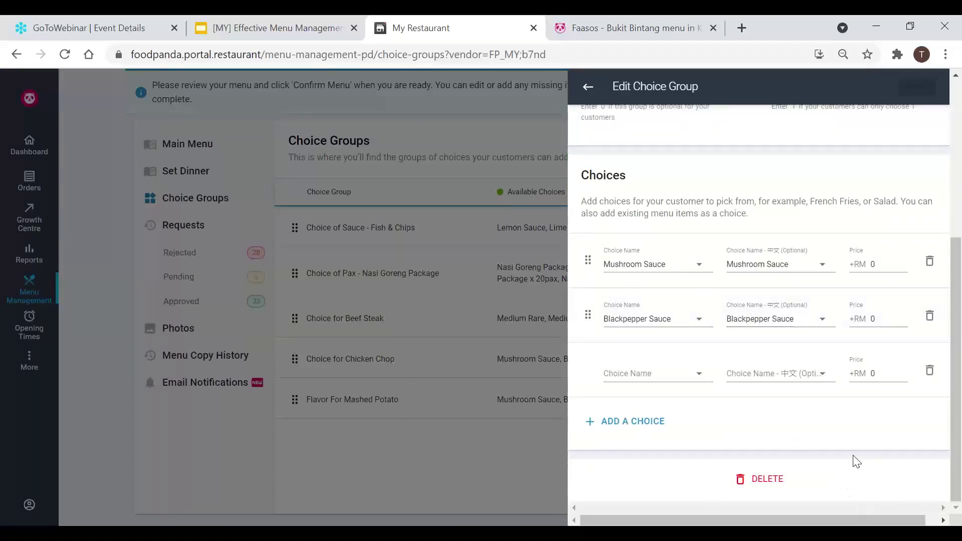
click(465, 468)
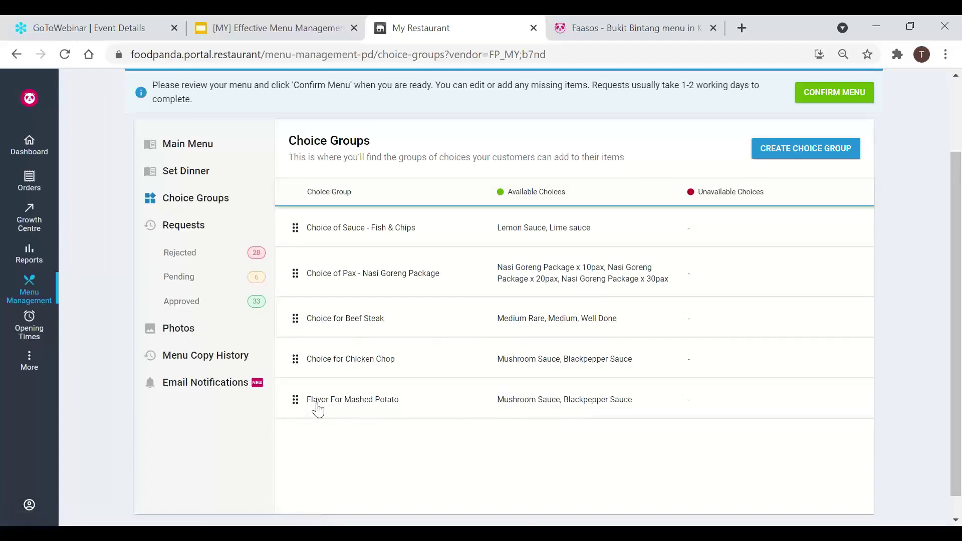
Step: Browse the Pending Requests list, then switch to the Rejected requests
click(188, 277)
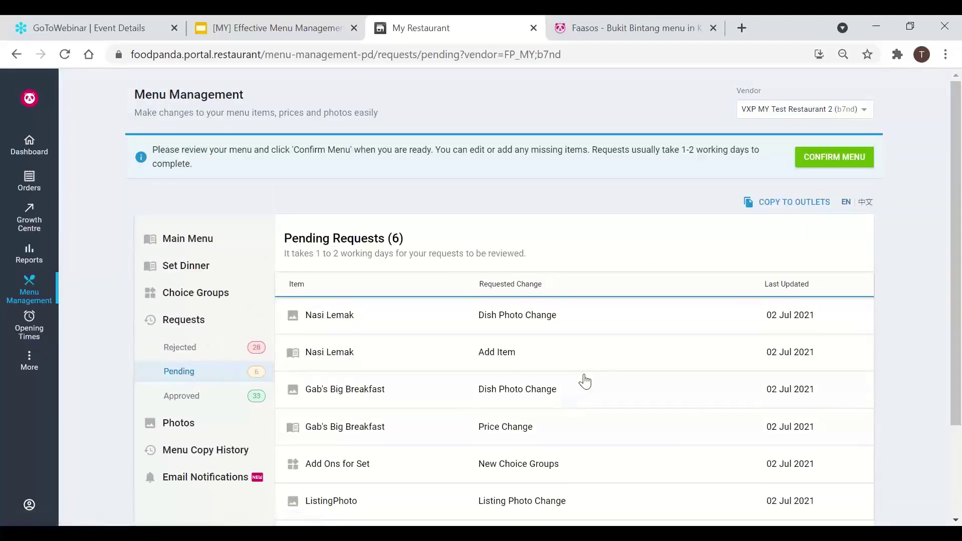
scroll(569, 401, down, 3)
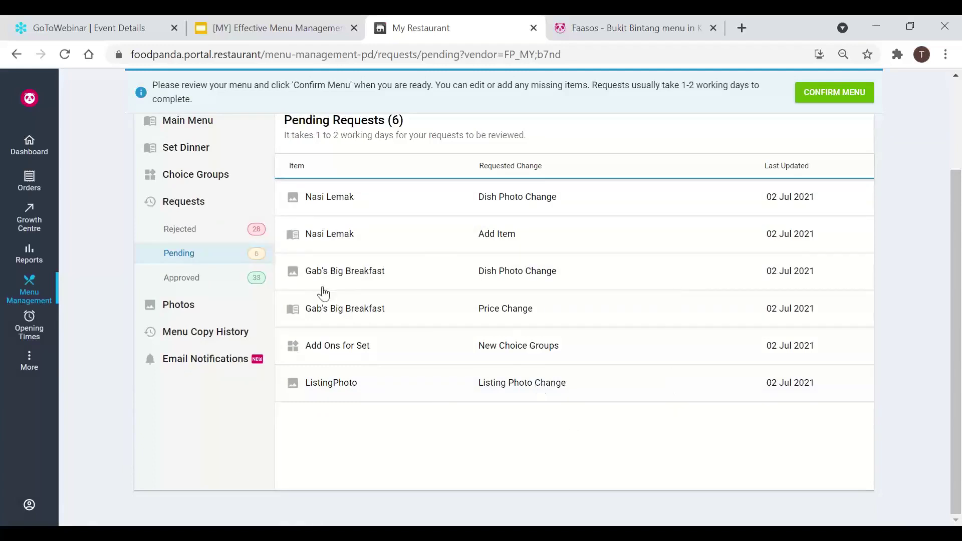
click(232, 235)
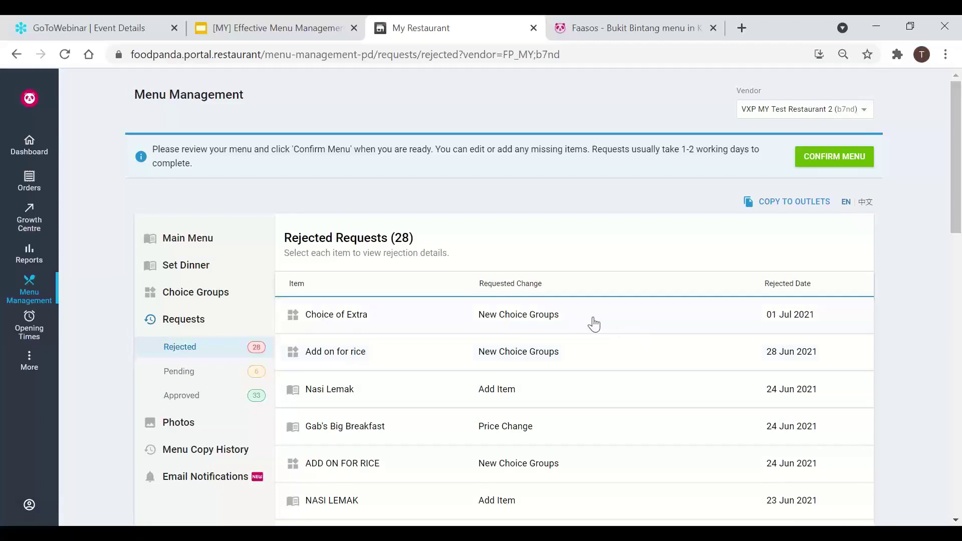
Step: Open Gab's Big Breakfast's request panel and close it, discarding changes
scroll(594, 324, down, 1)
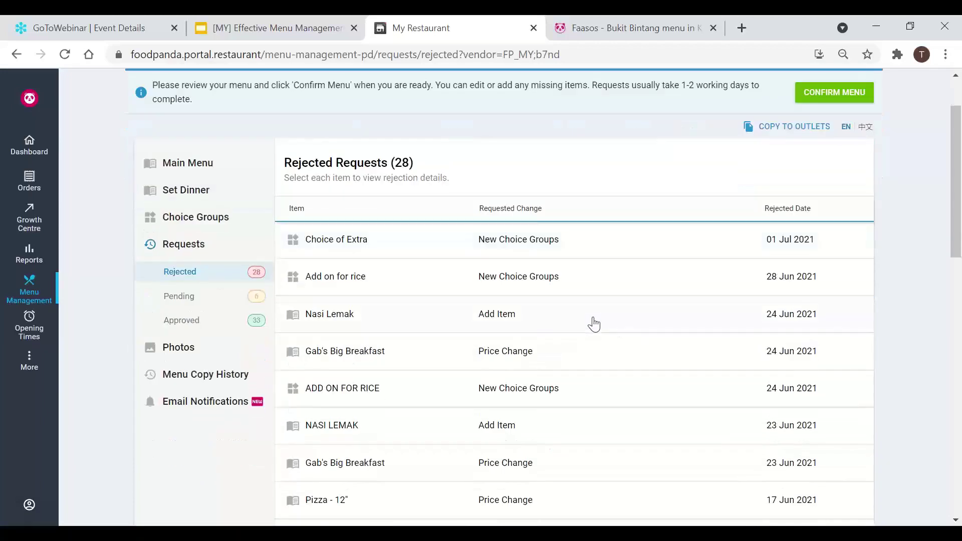
click(559, 348)
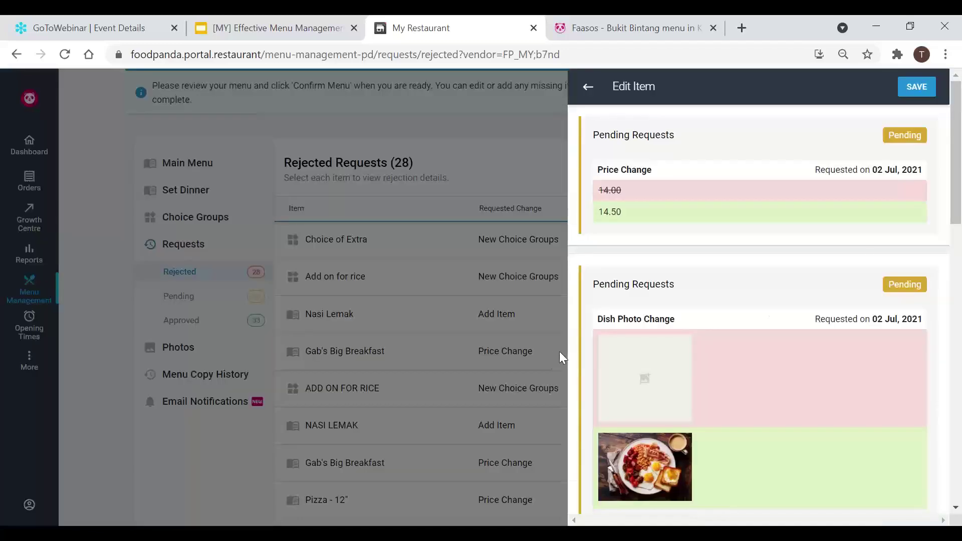
click(588, 88)
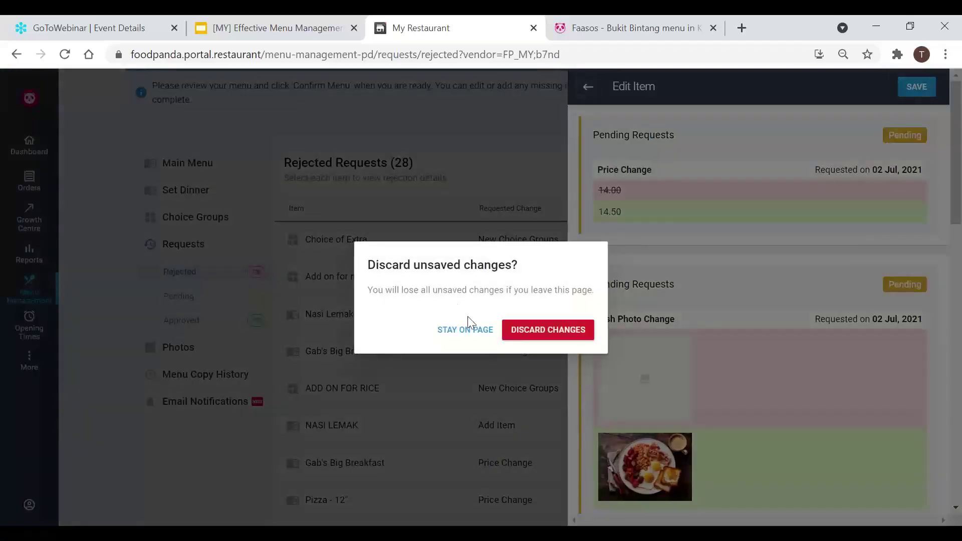
click(519, 338)
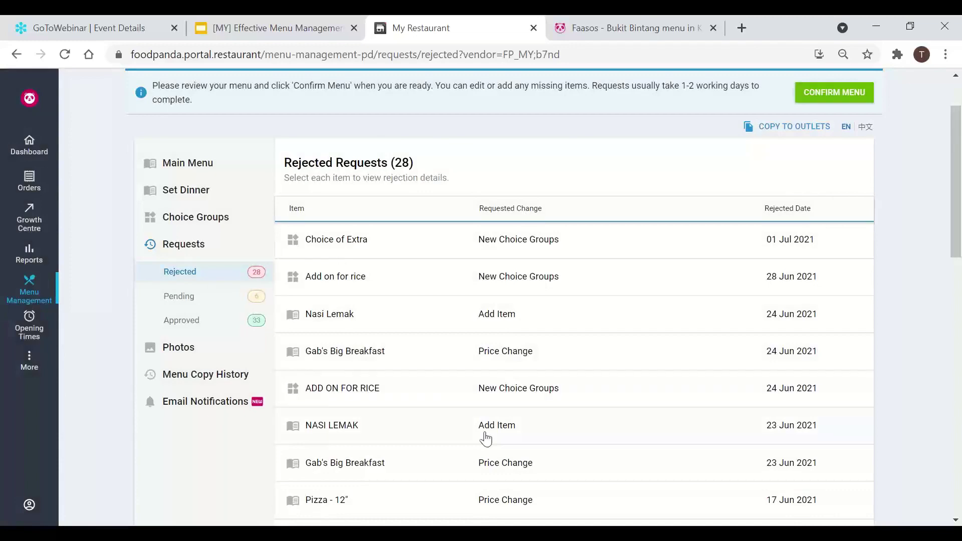
scroll(490, 436, down, 3)
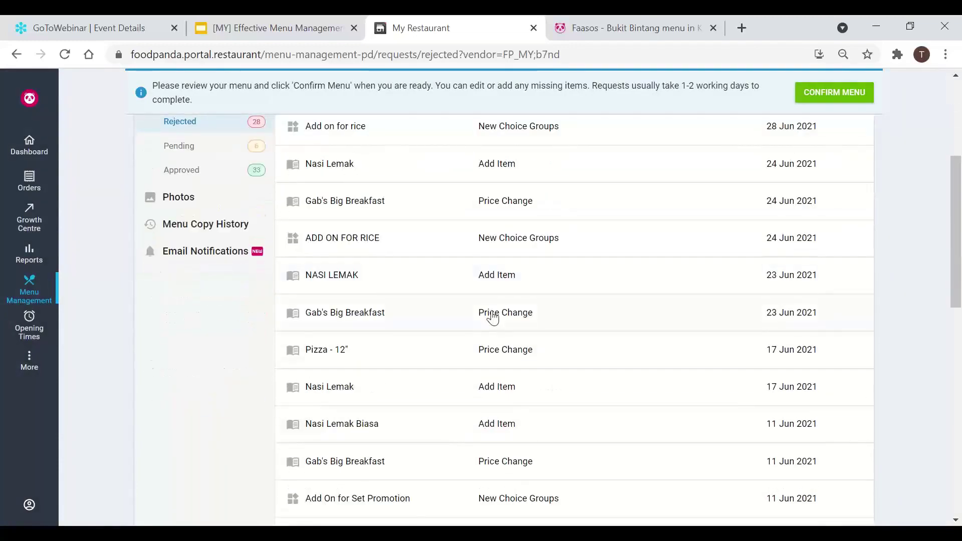
click(492, 312)
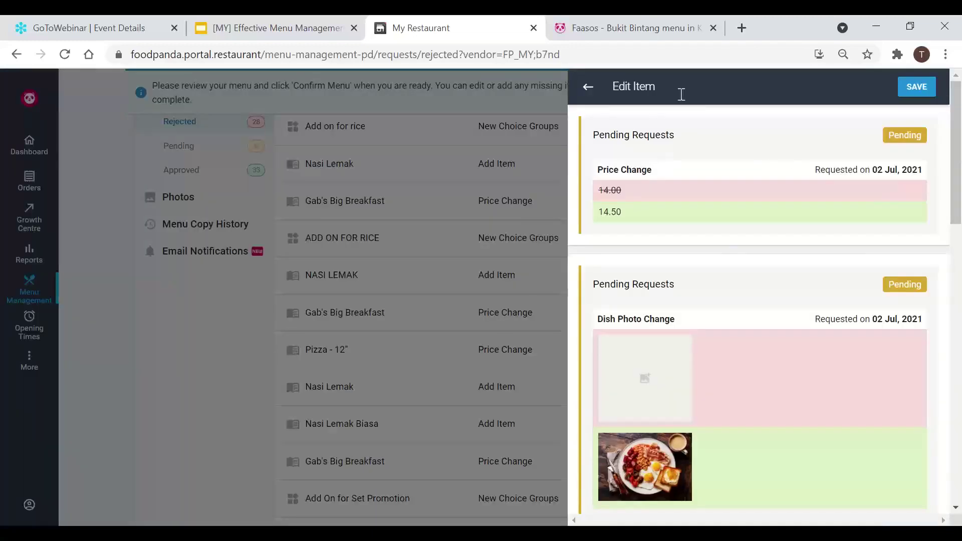
click(588, 88)
click(546, 330)
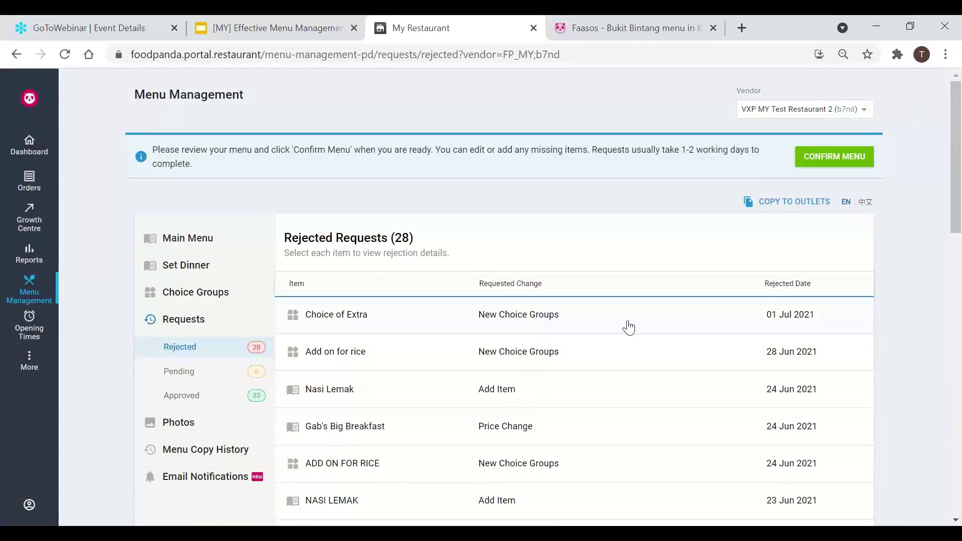
Step: Reload the page and read the rejection message for the new Dish Photo Change
double_click(521, 323)
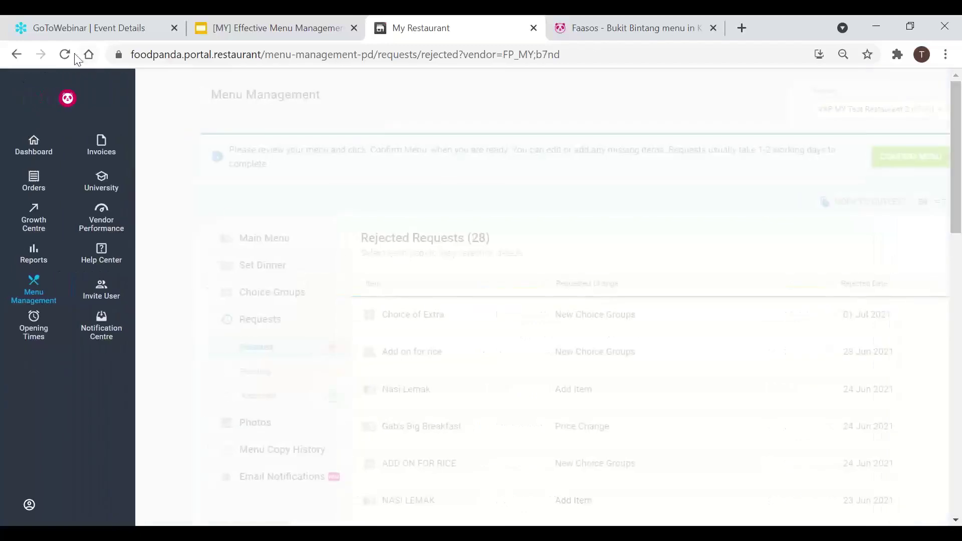
click(64, 54)
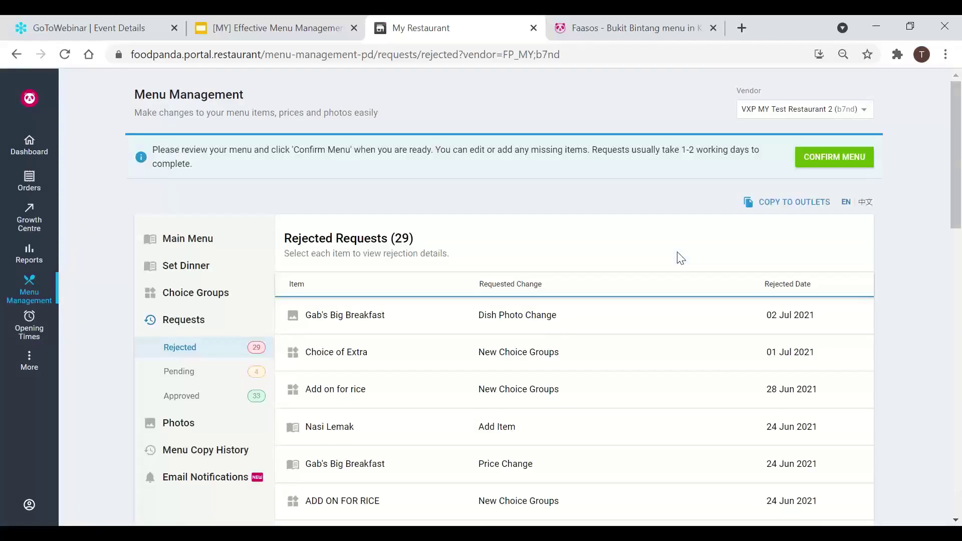
click(499, 326)
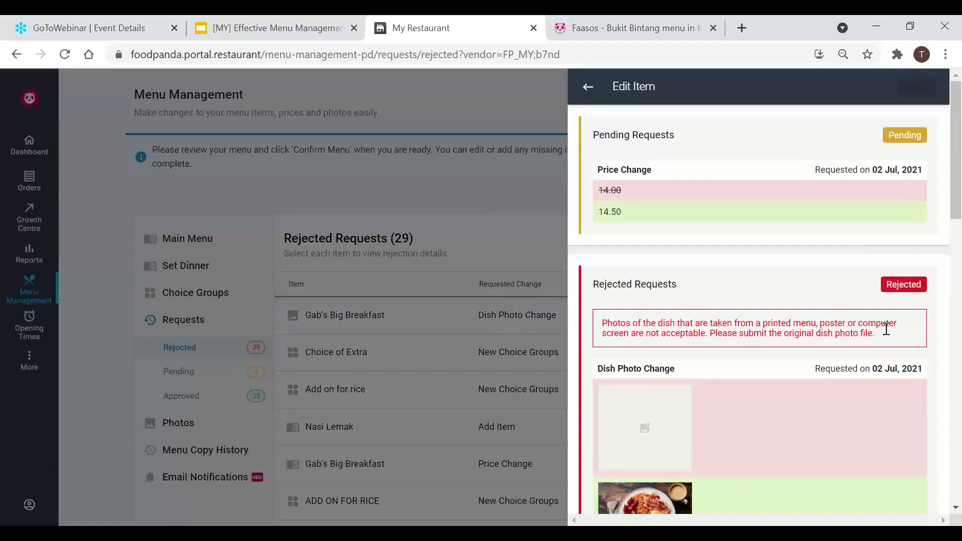
drag(604, 324, 882, 320)
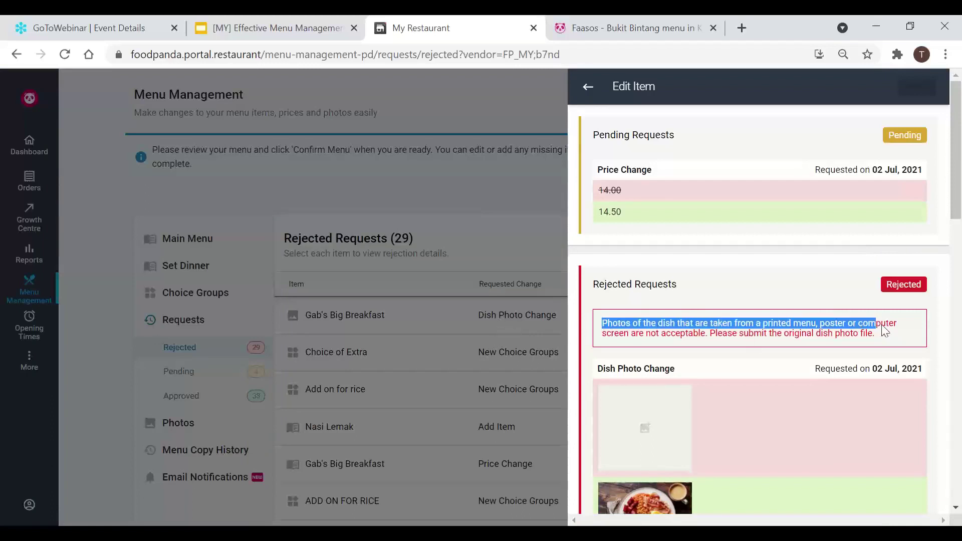
click(896, 341)
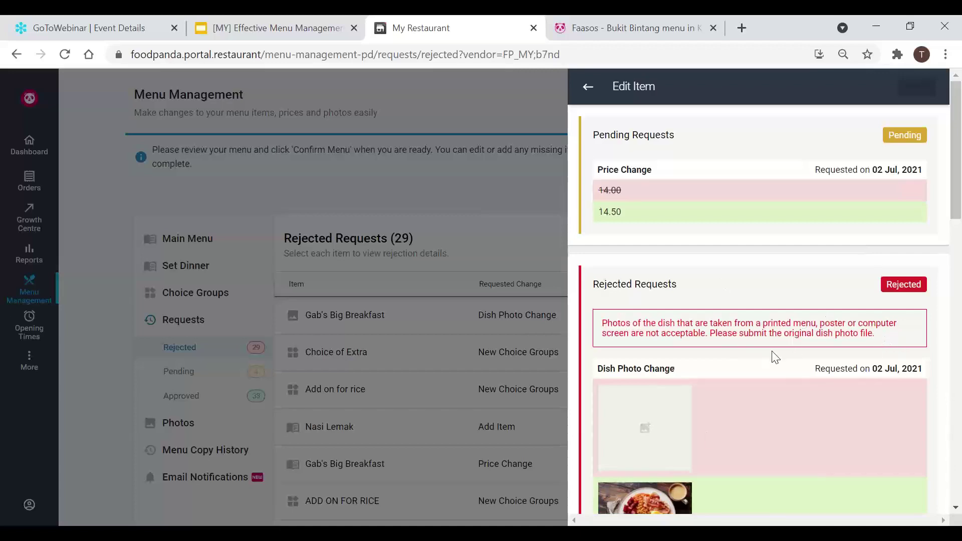
scroll(773, 354, down, 7)
scroll(761, 467, up, 5)
scroll(762, 468, up, 2)
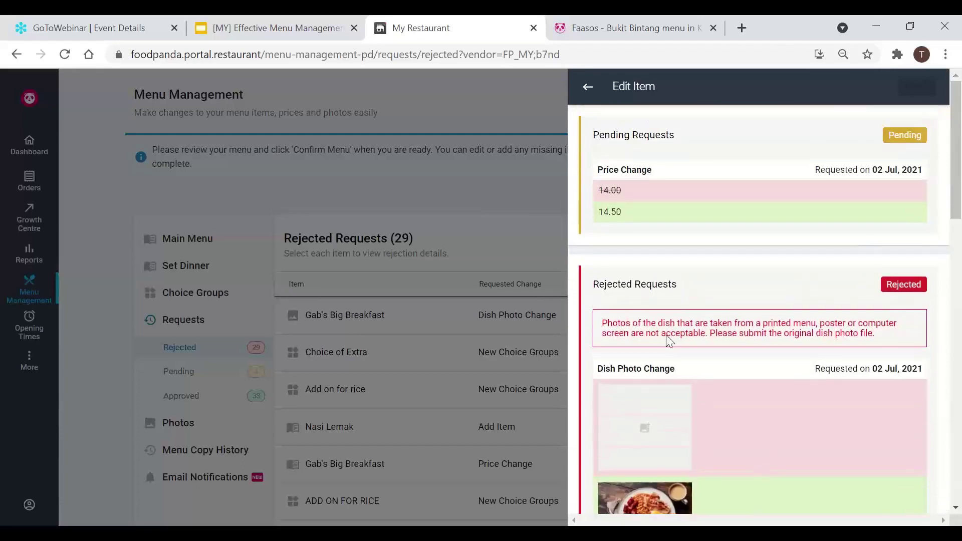
click(589, 87)
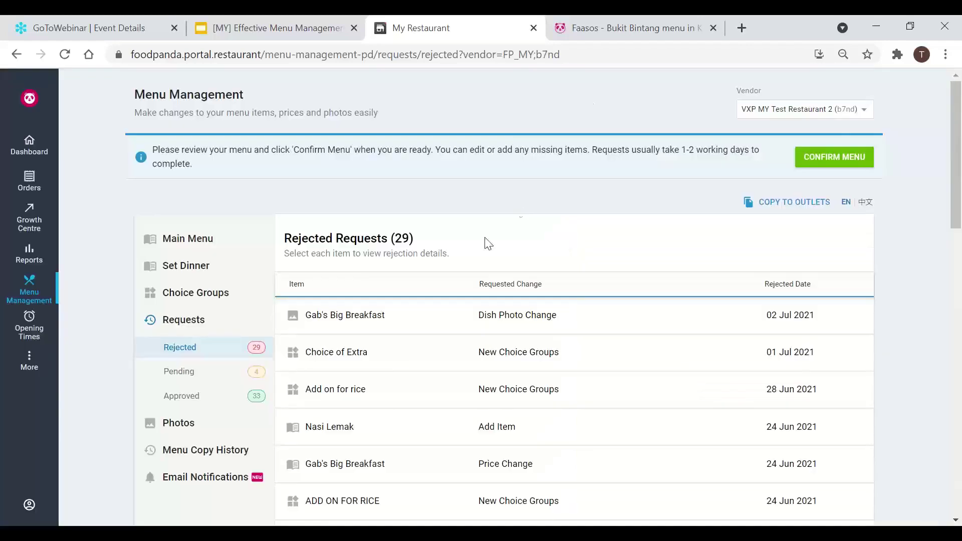
Step: Scroll through the Approved requests list, then go to Menu Copy History
click(201, 397)
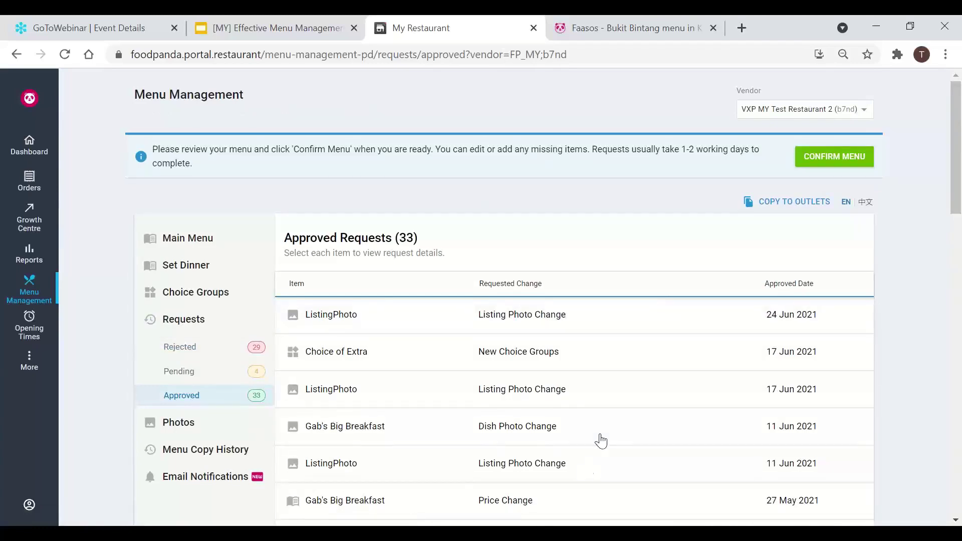
scroll(599, 440, down, 3)
scroll(599, 440, up, 2)
scroll(601, 440, down, 3)
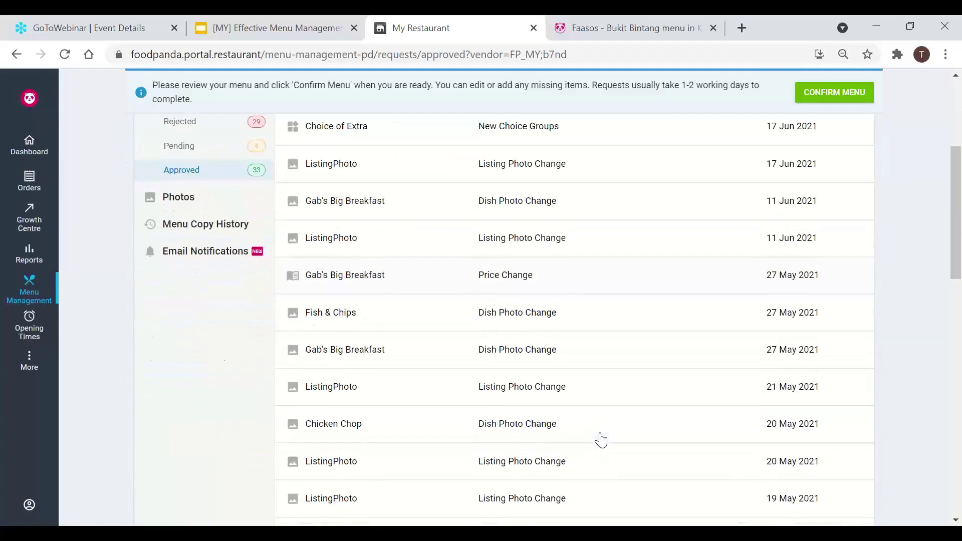
scroll(225, 413, up, 3)
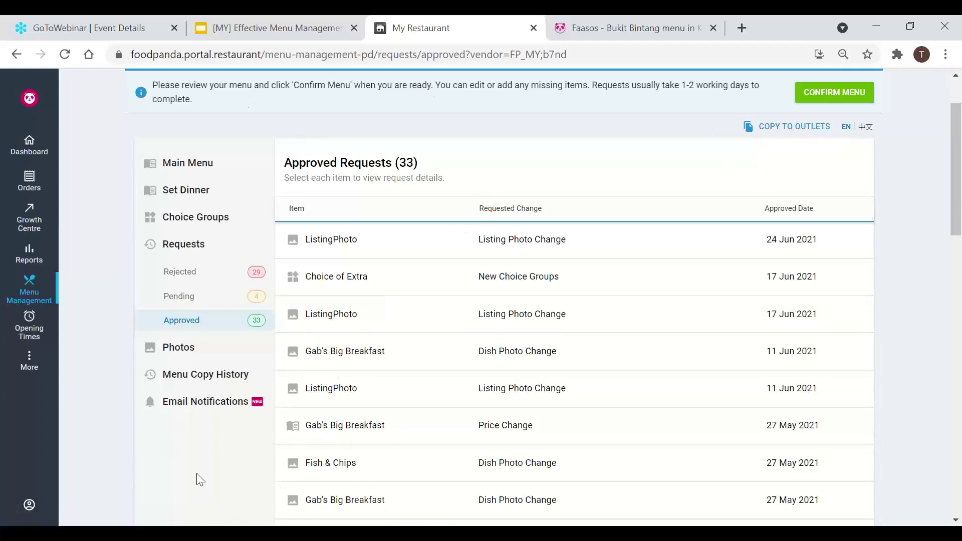
click(201, 376)
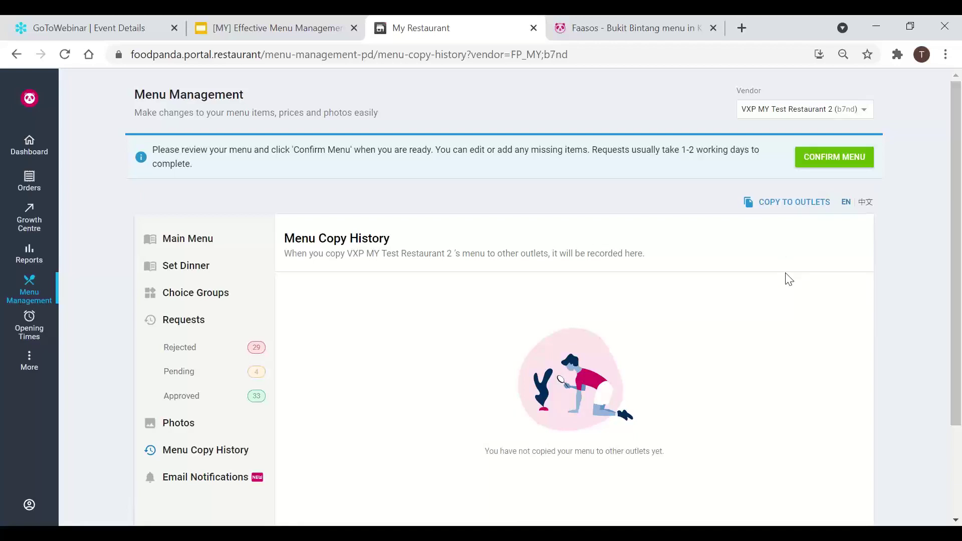
click(791, 206)
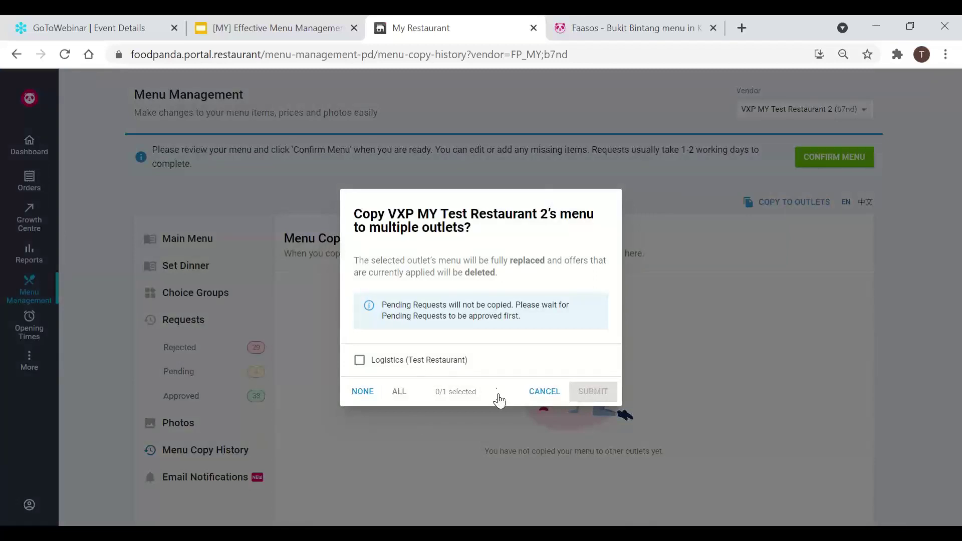
click(377, 366)
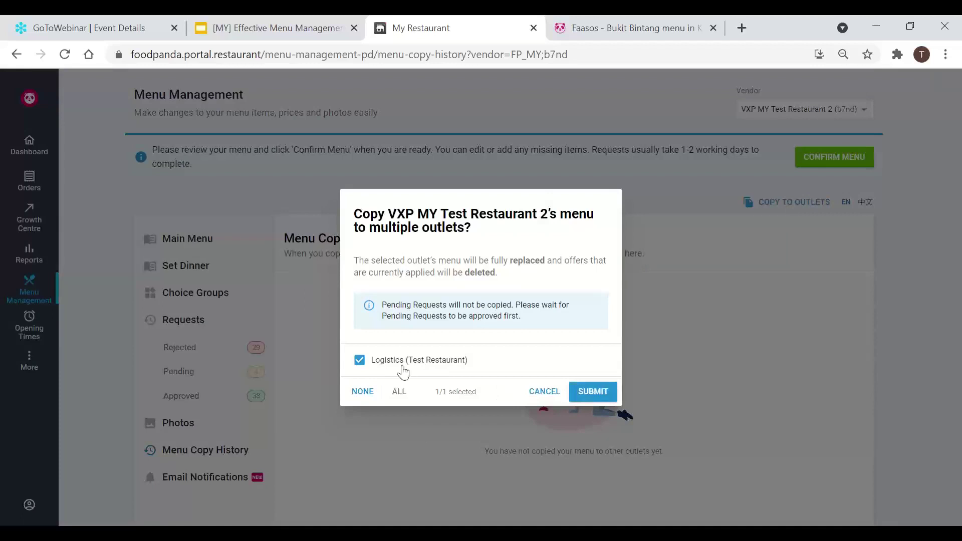
click(594, 391)
click(539, 395)
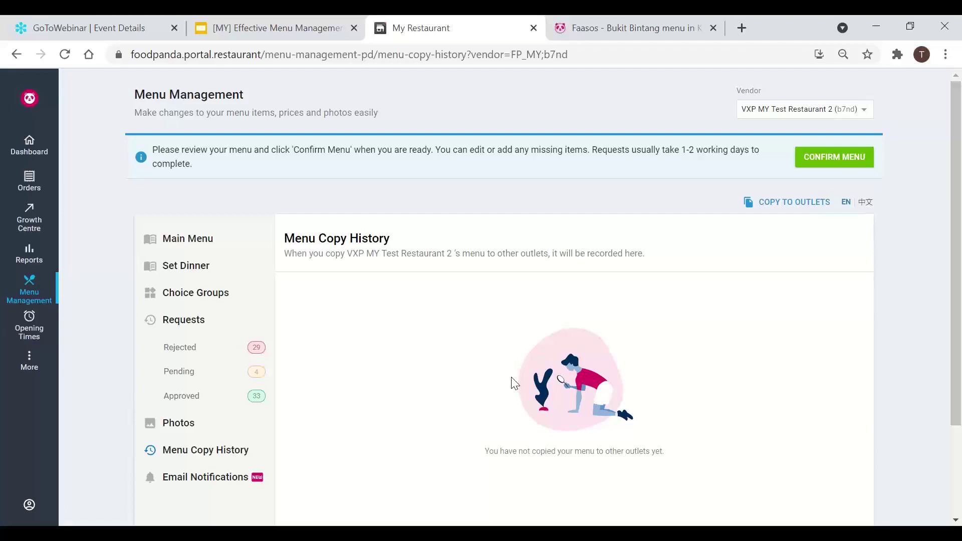
scroll(535, 324, down, 1)
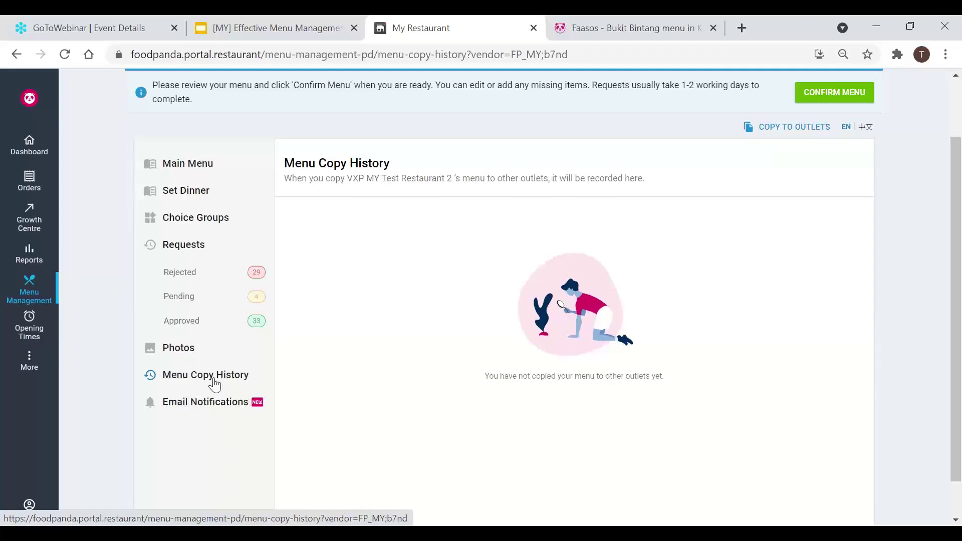
Step: Review the Email Notifications settings, then launch the menu management deck's Live Demo slide full screen
click(214, 408)
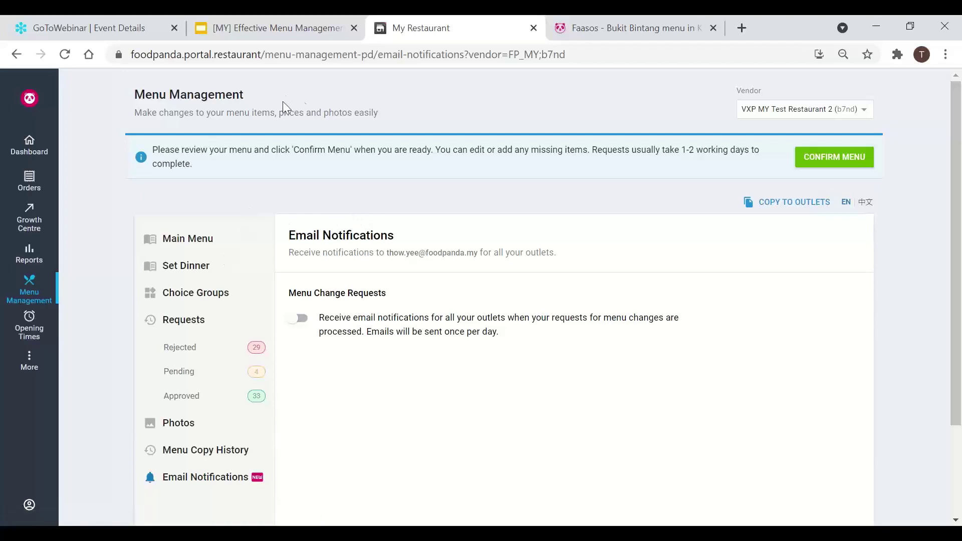
click(261, 20)
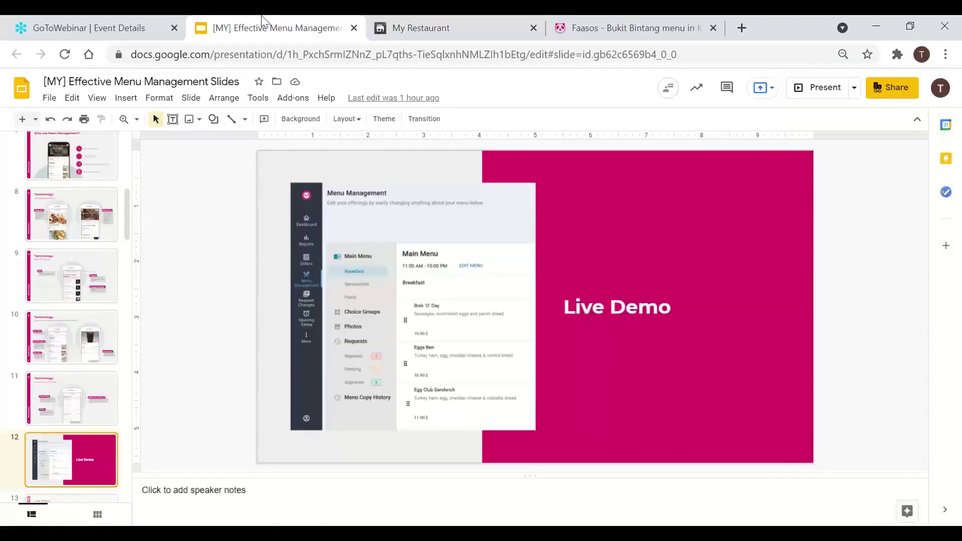
click(824, 88)
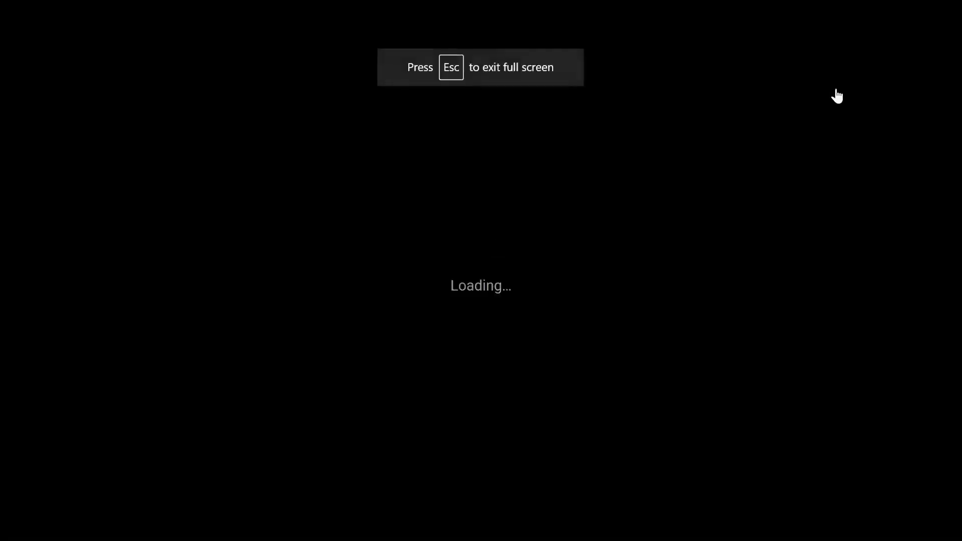